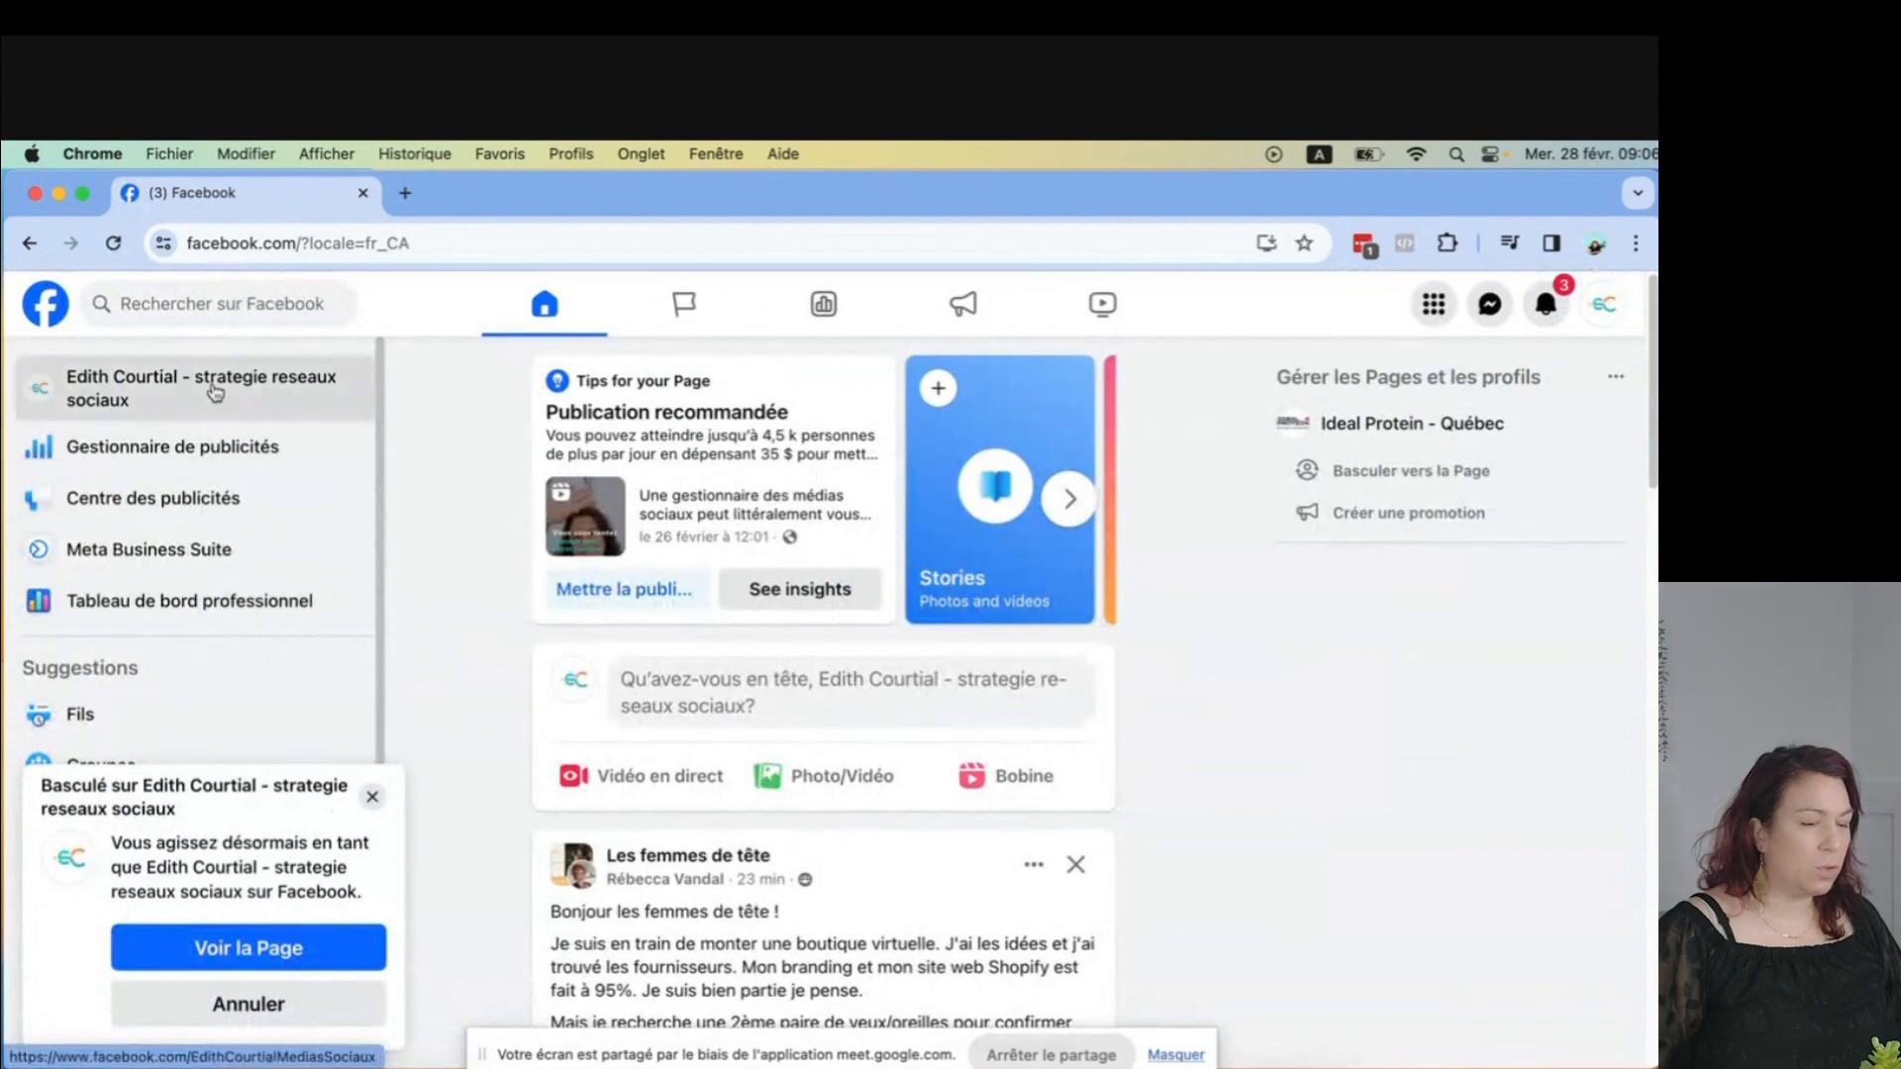
Switch to the Edith Courtial - strategie reseaux sociaux page profile and dismiss the switch notice.
click(211, 381)
click(370, 795)
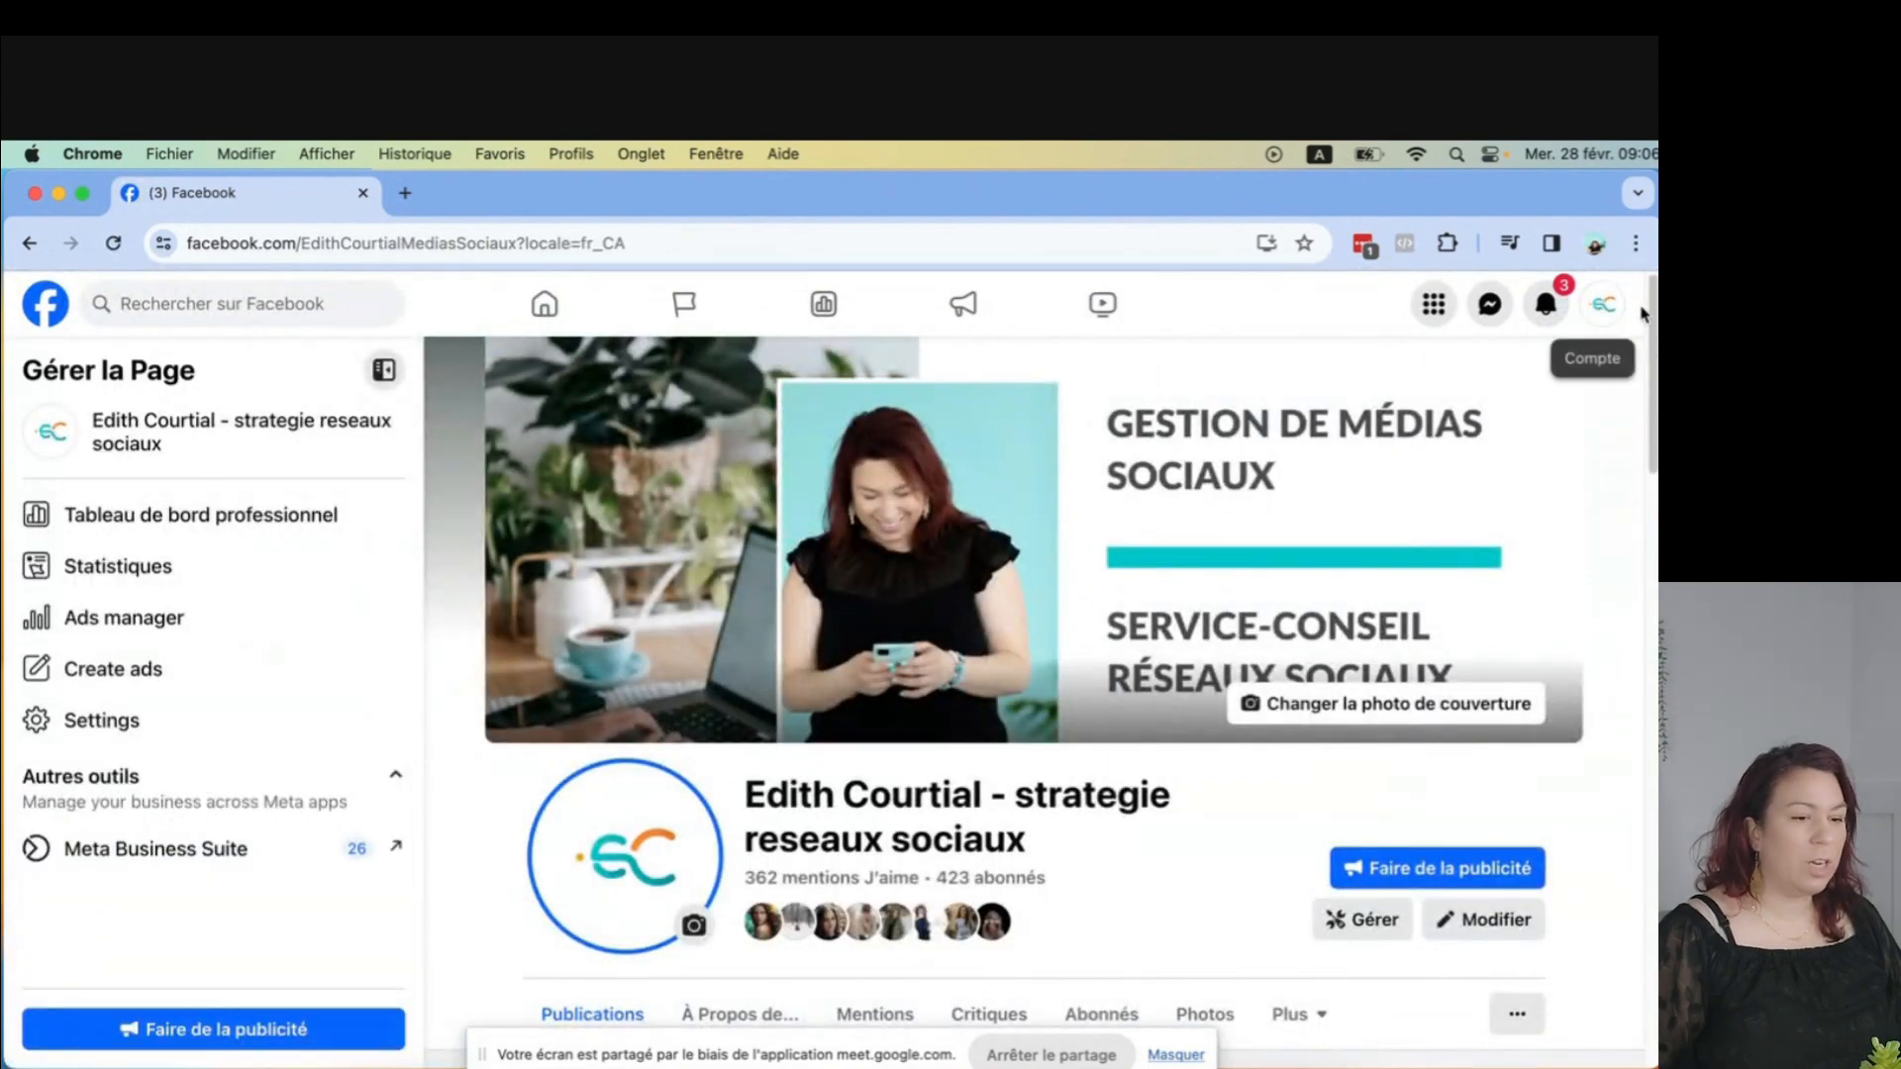
Open Meta Business Suite for the page and go to its settings.
click(174, 852)
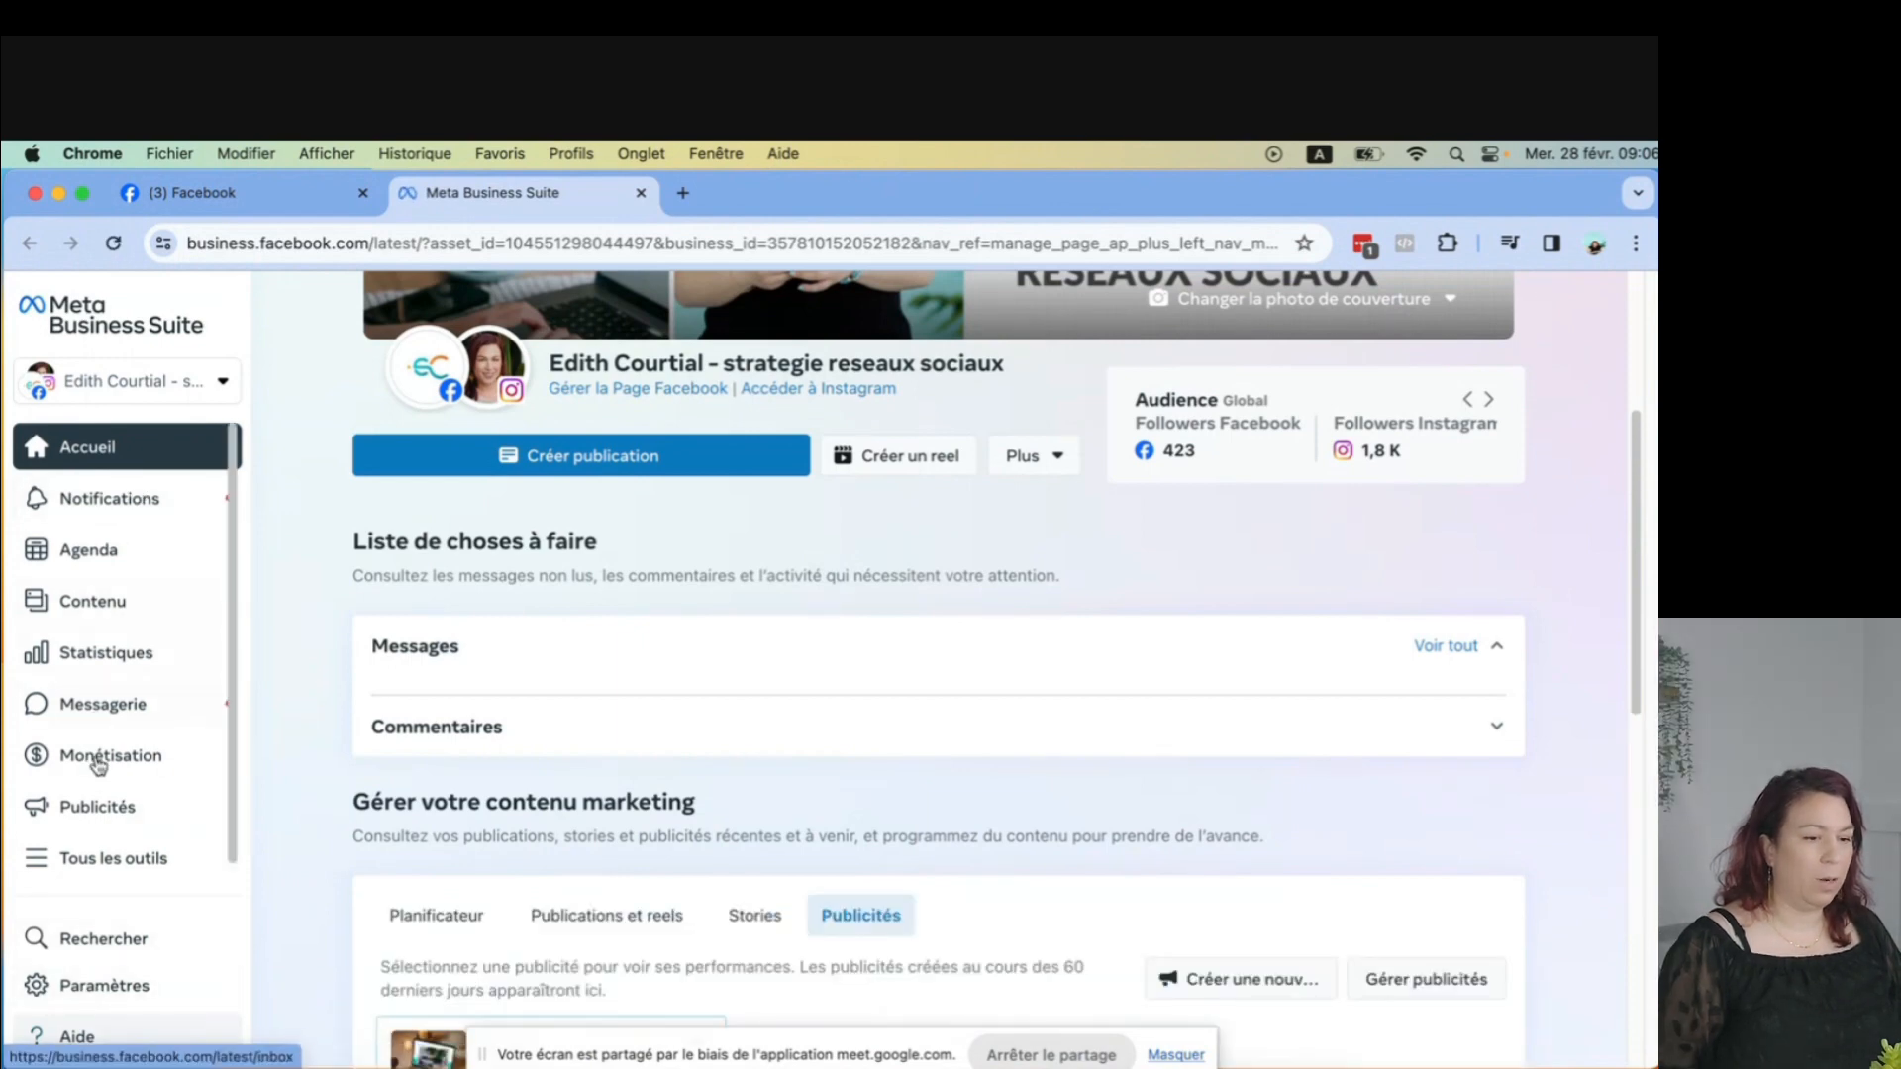
click(116, 986)
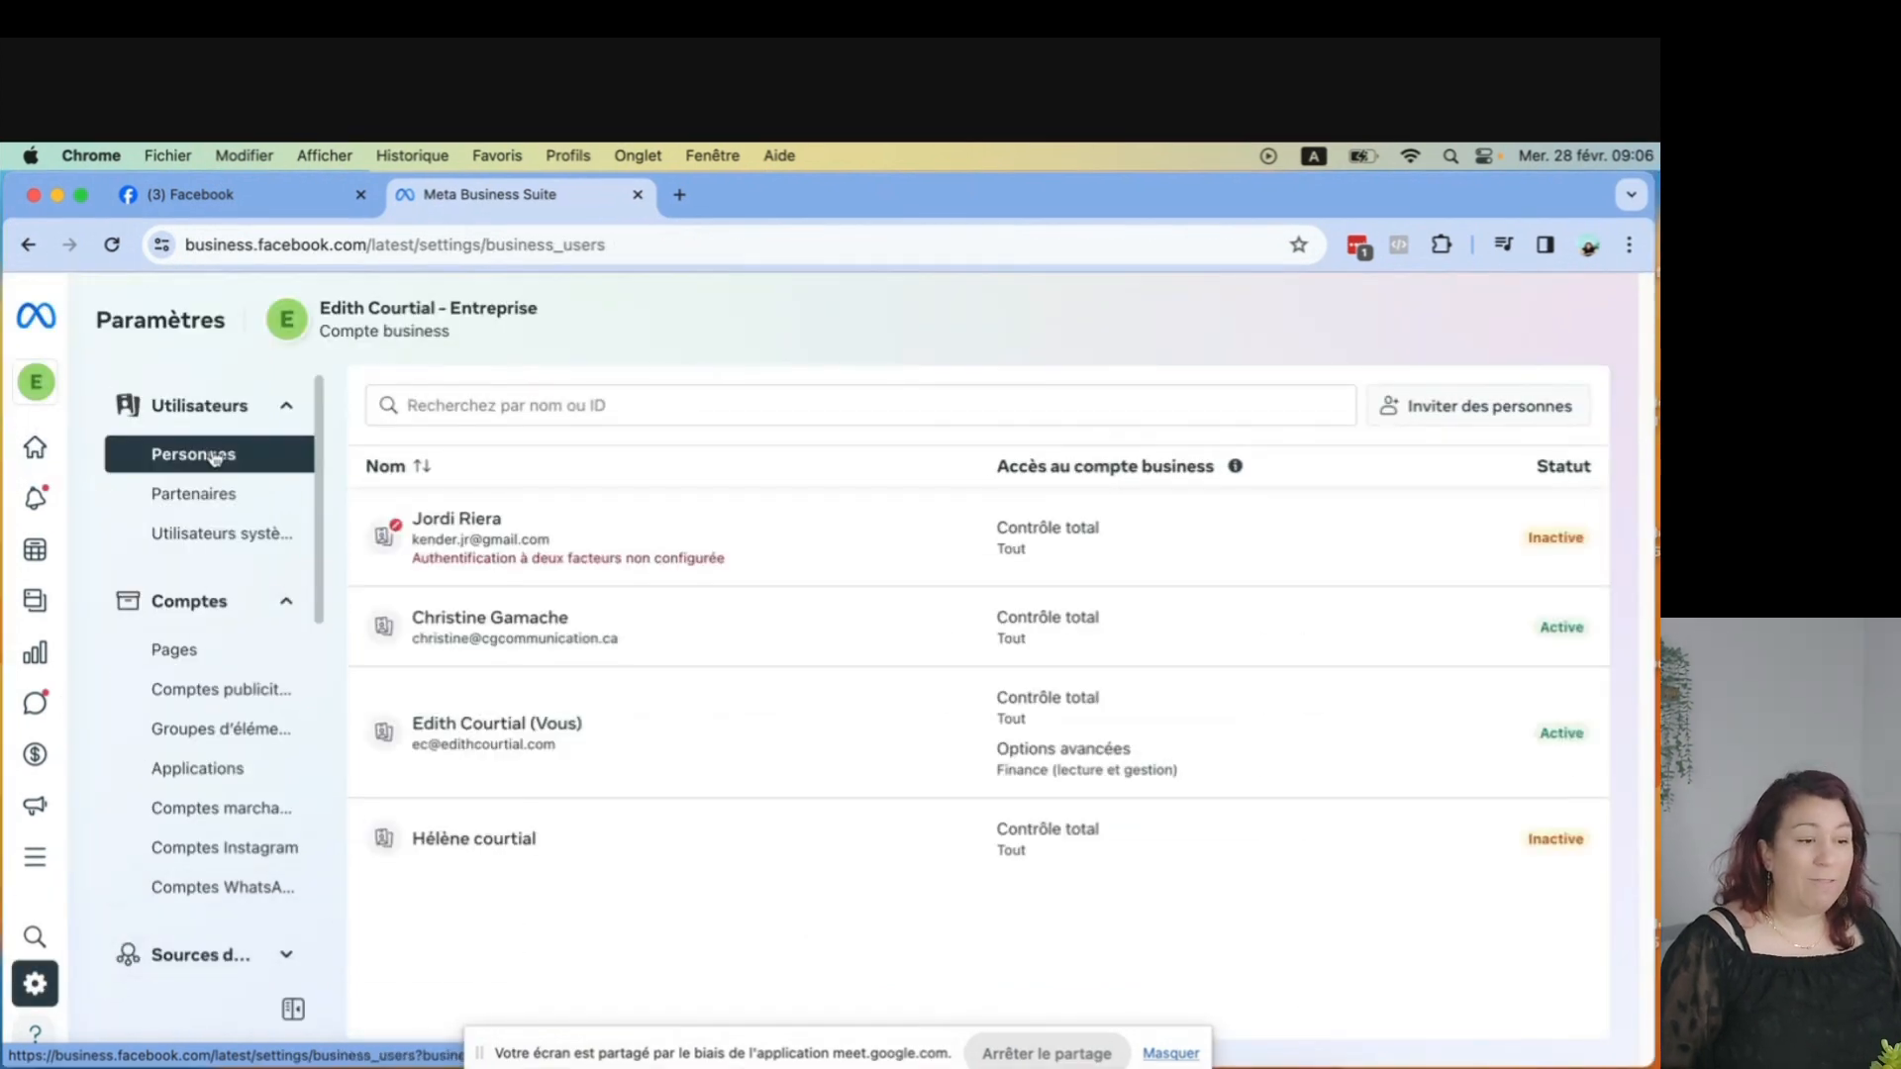
Expand the data sources section of the business settings and open the Pixels page.
scroll(213, 457, down, 3)
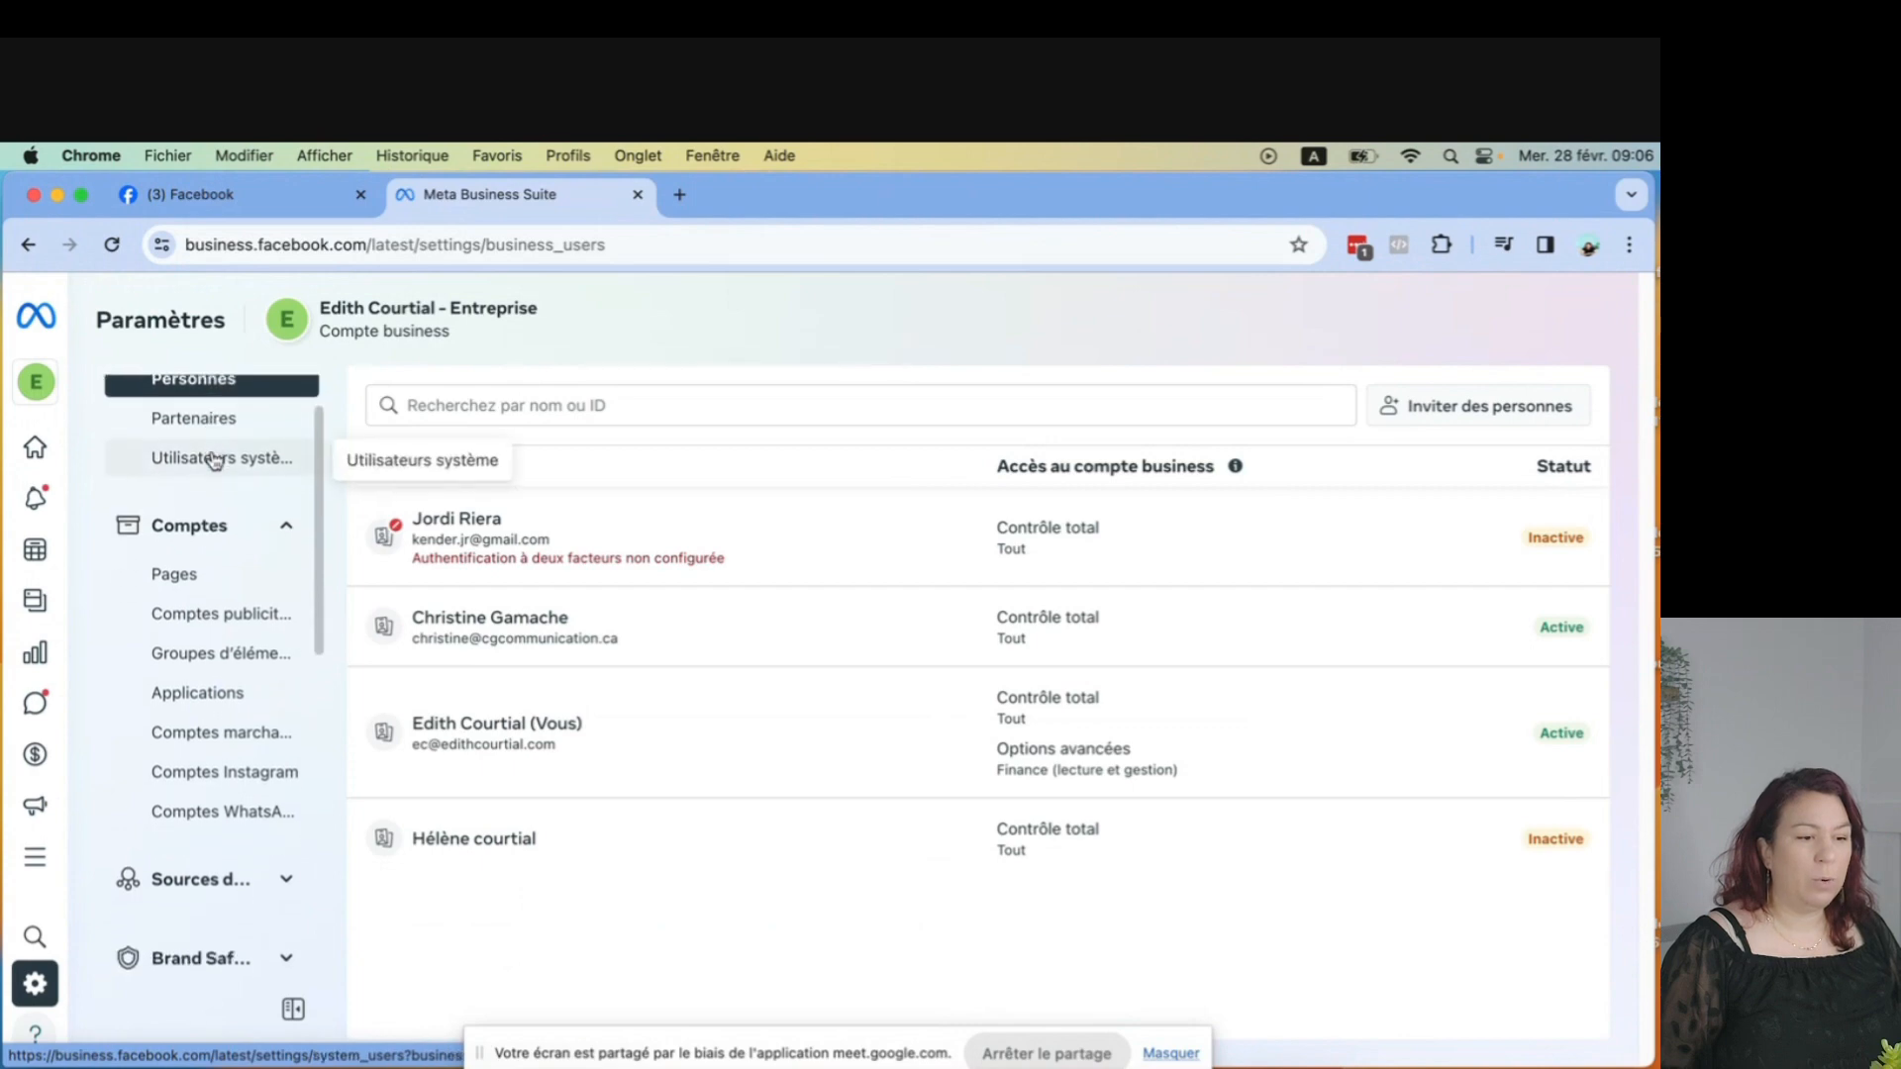
scroll(213, 465, down, 6)
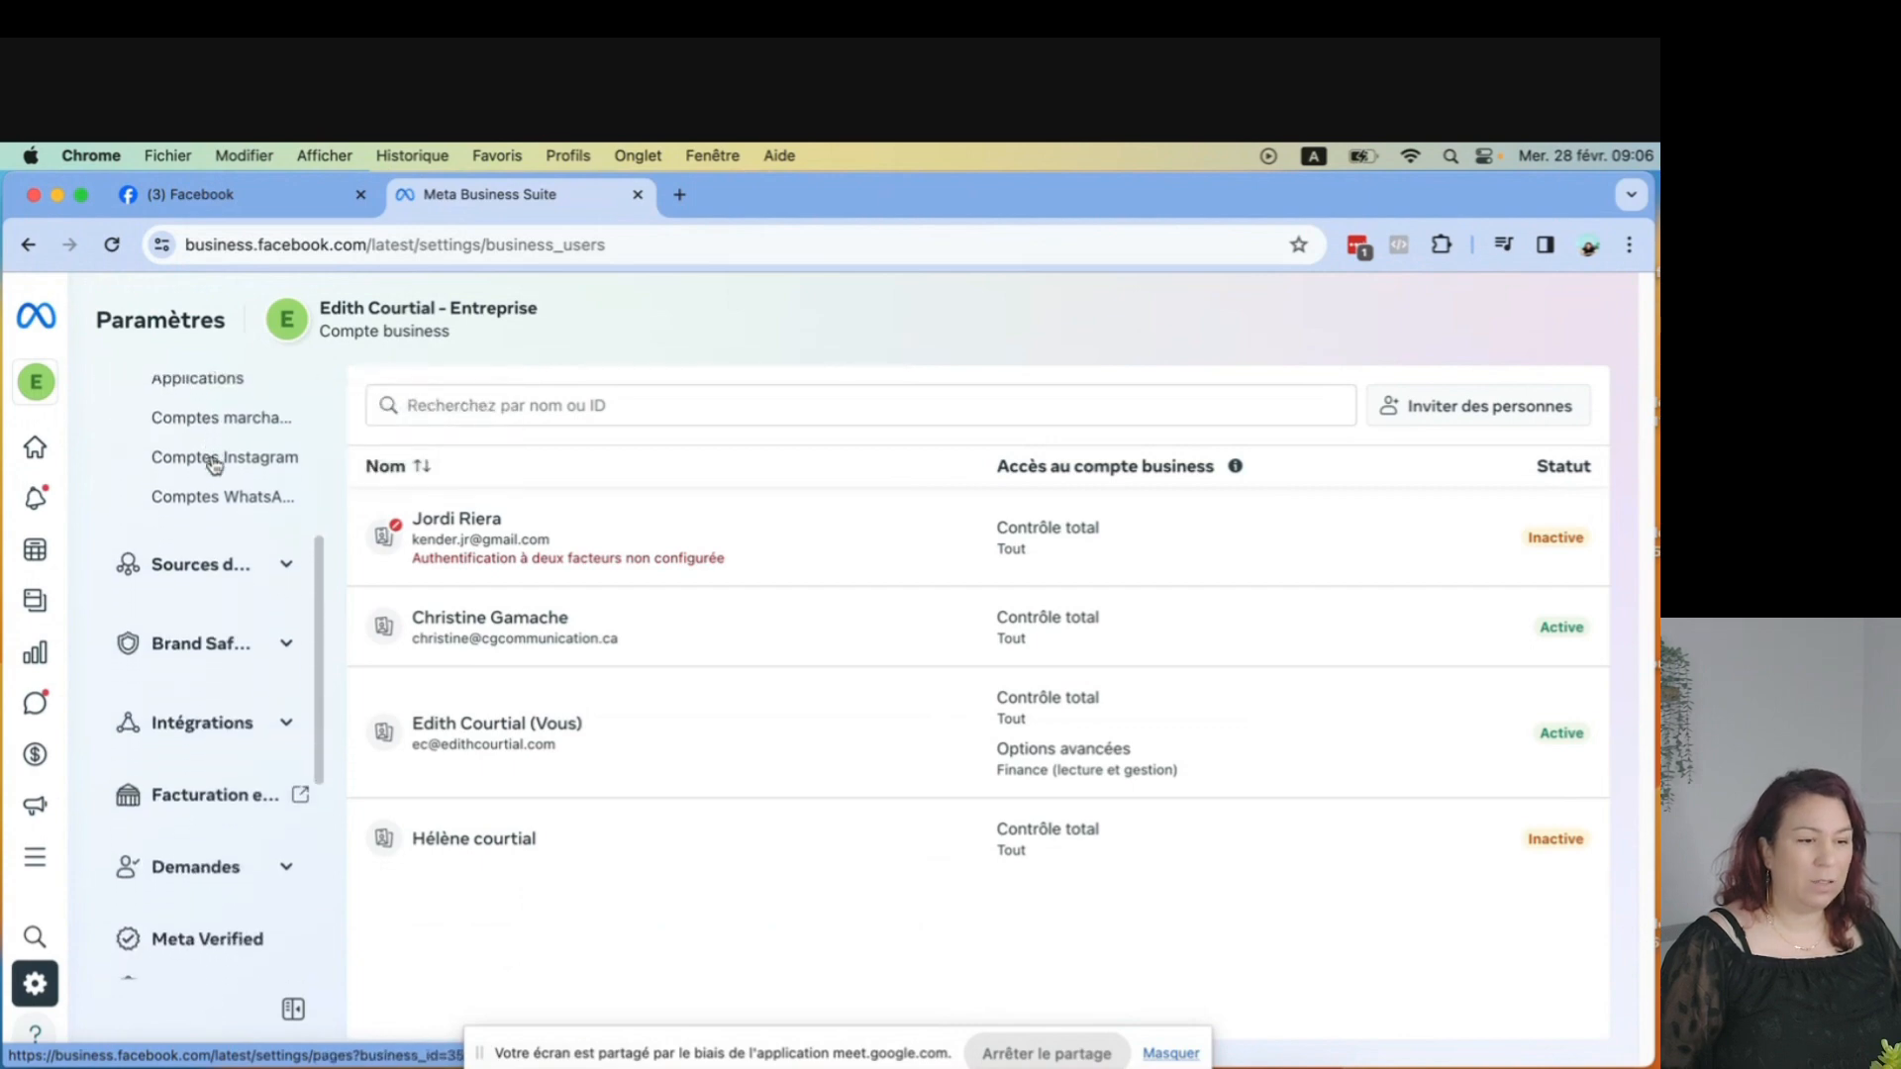
click(281, 643)
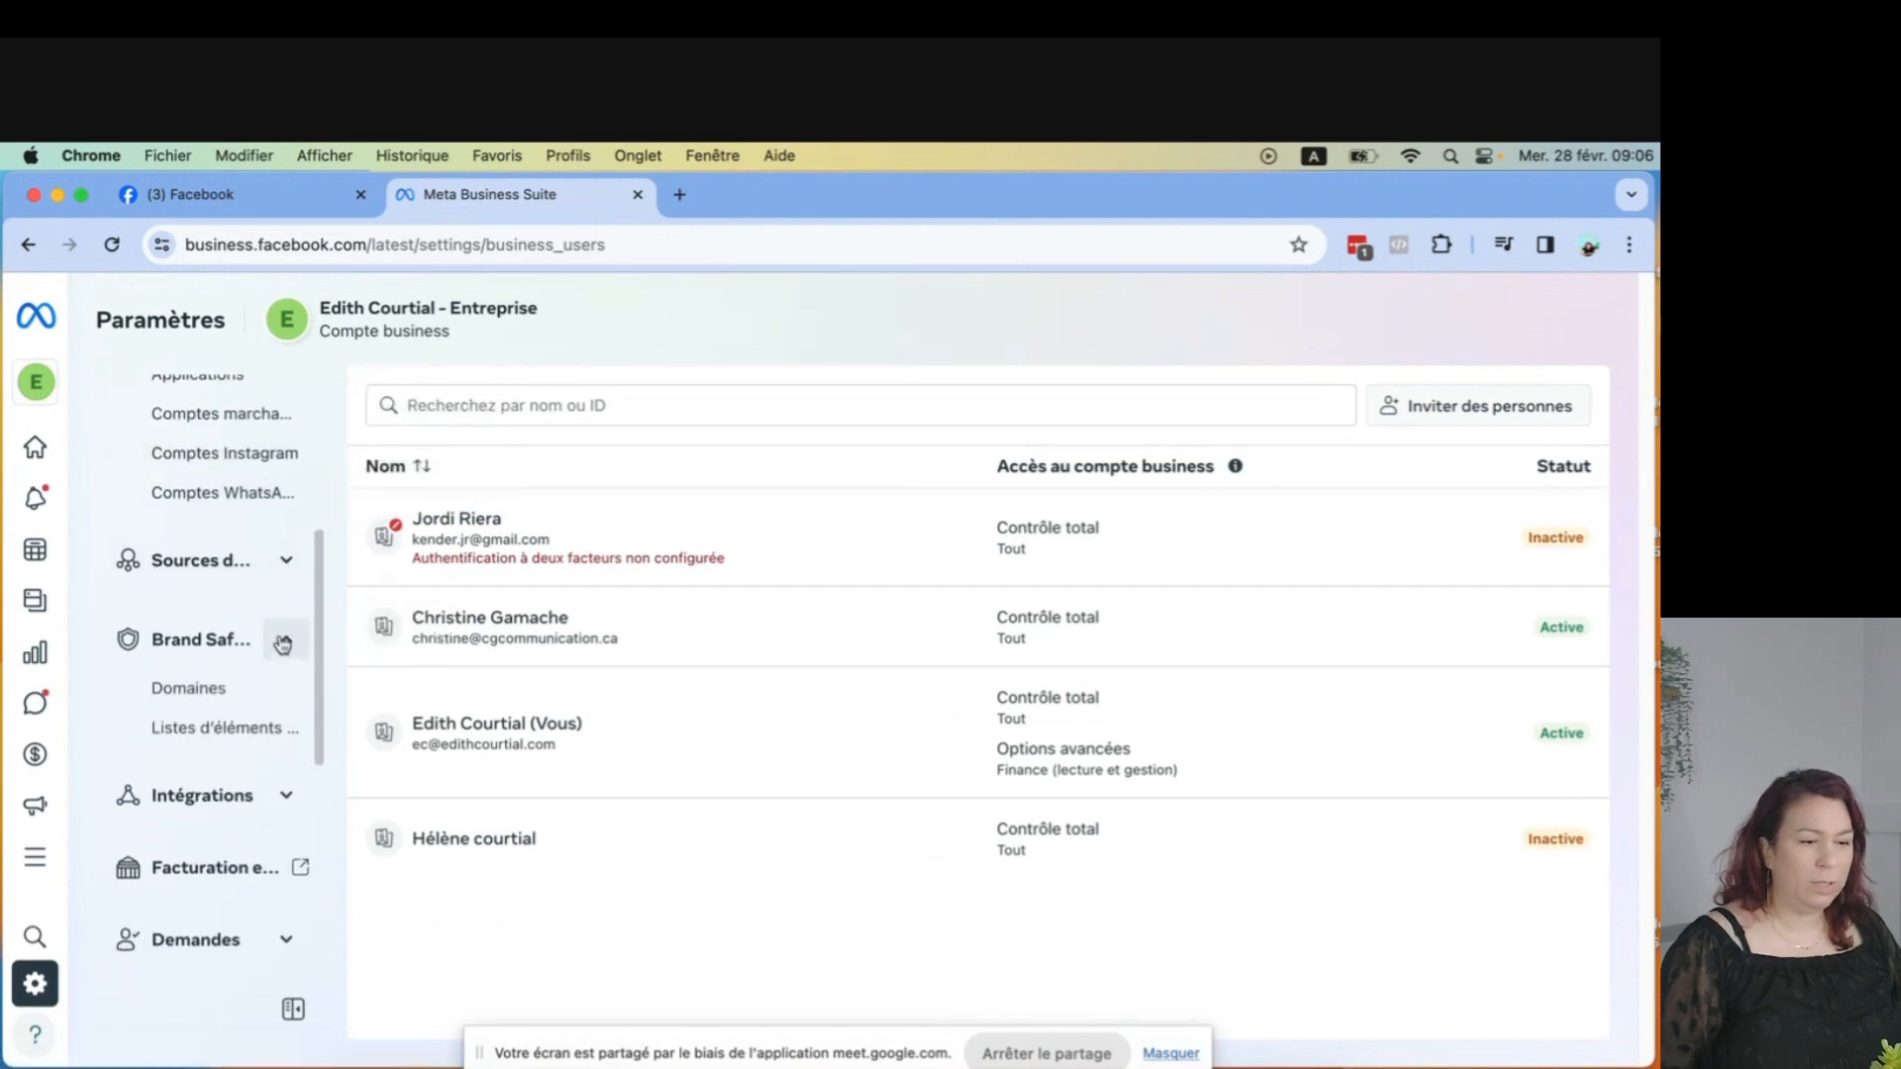
click(287, 562)
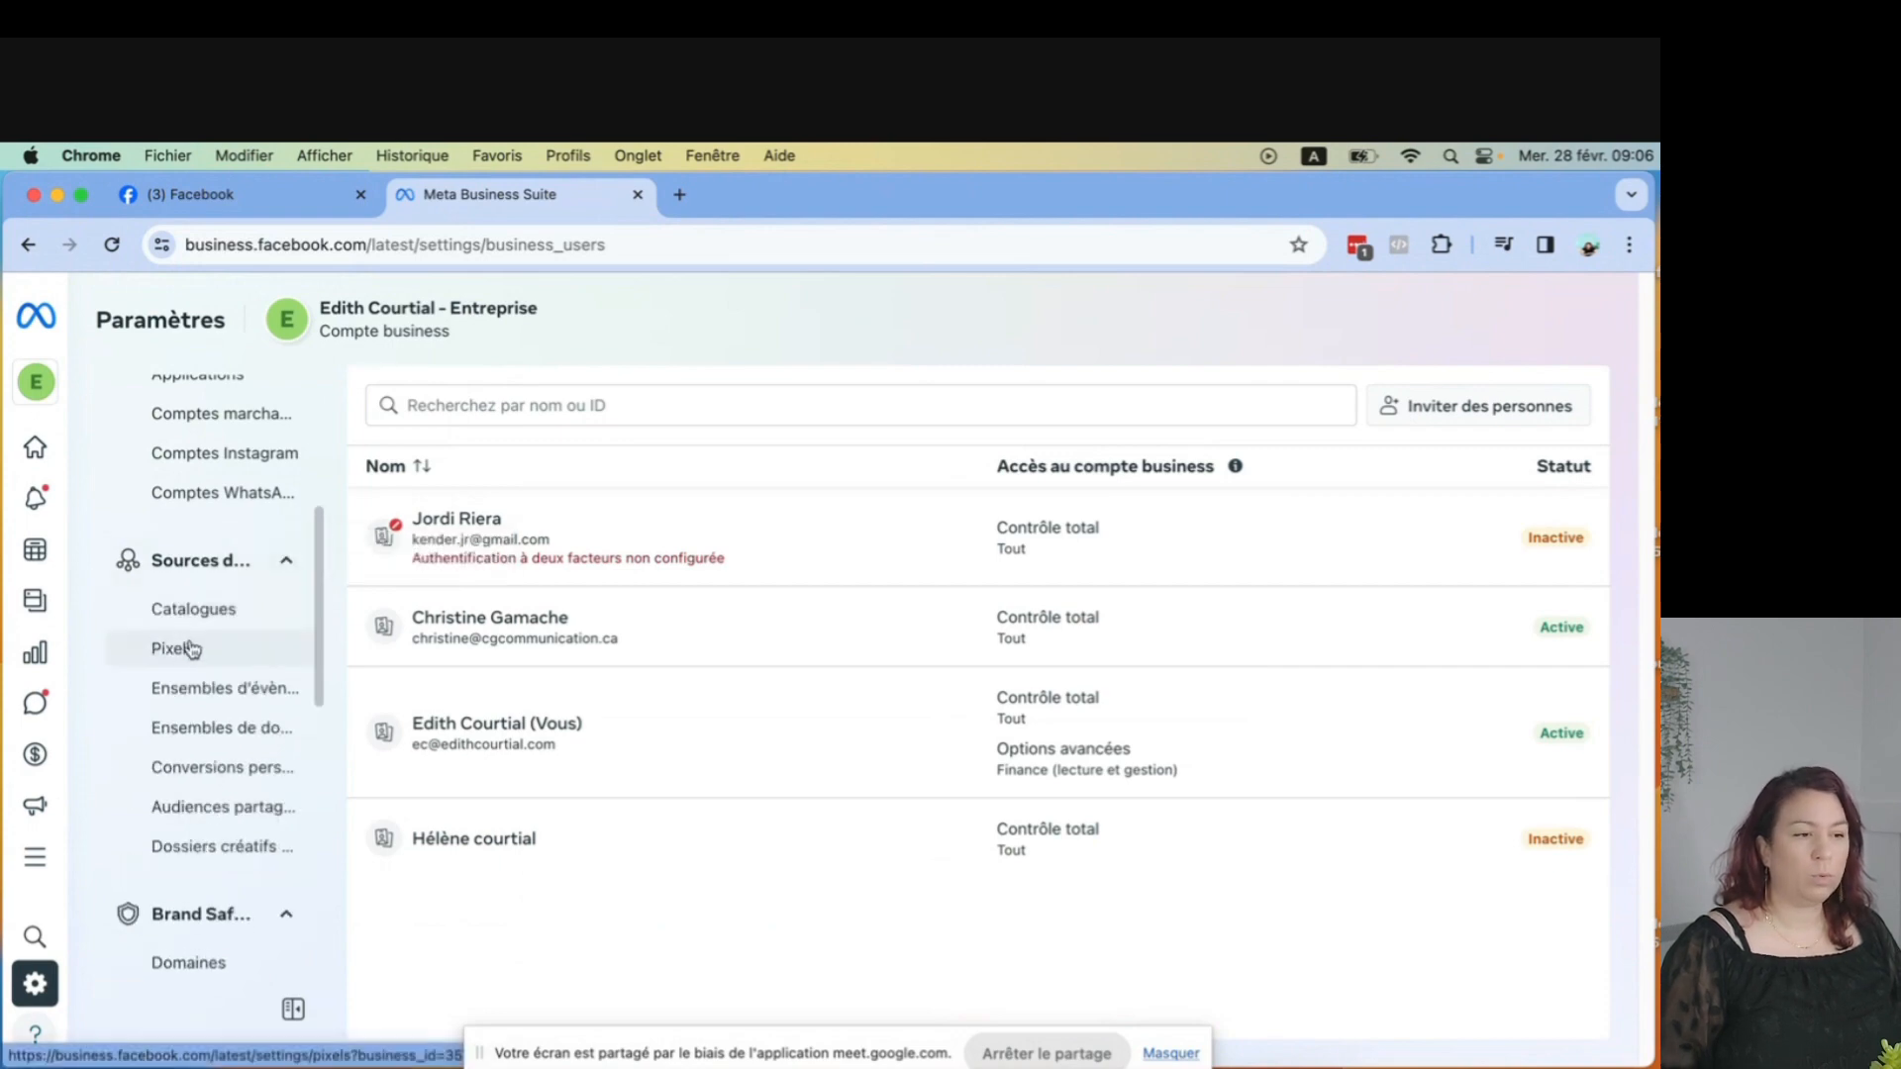
click(191, 648)
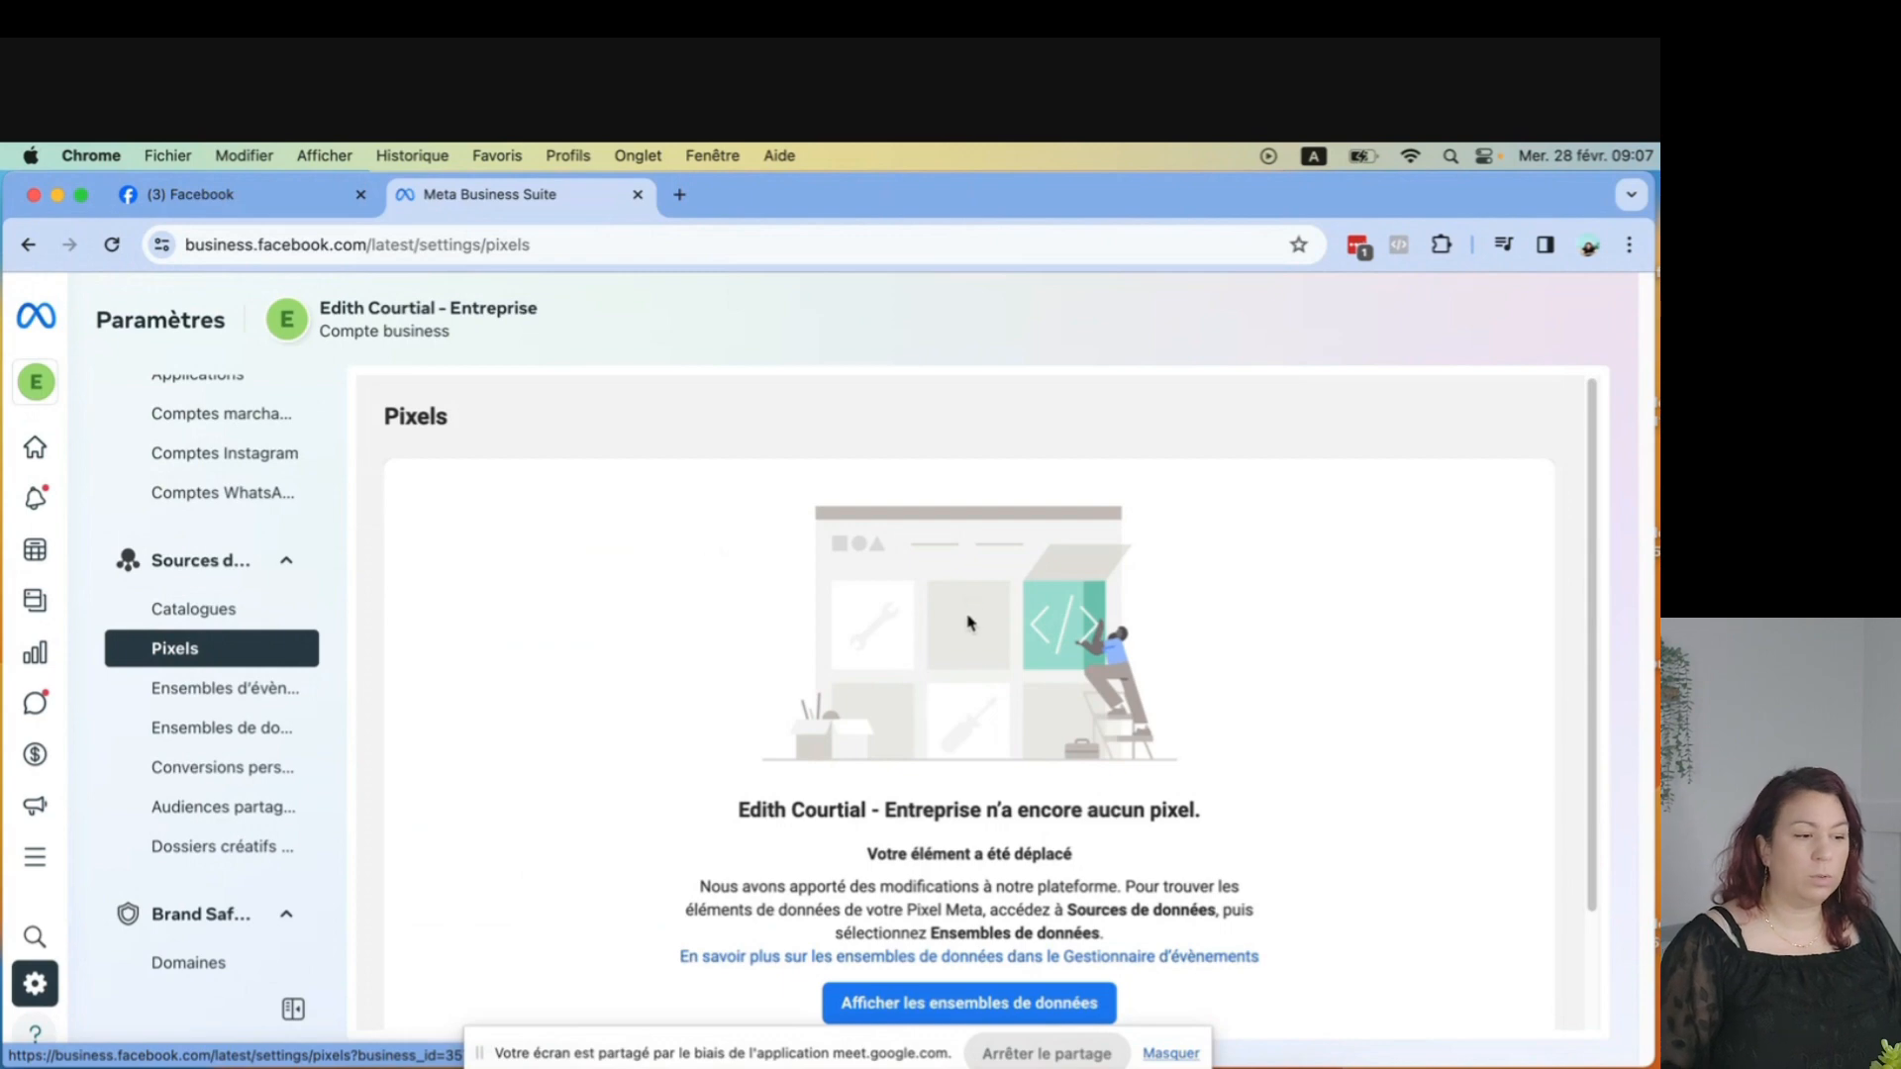
Open the data sets view from the Pixels page to see the business's pixels.
scroll(968, 622, down, 3)
click(934, 864)
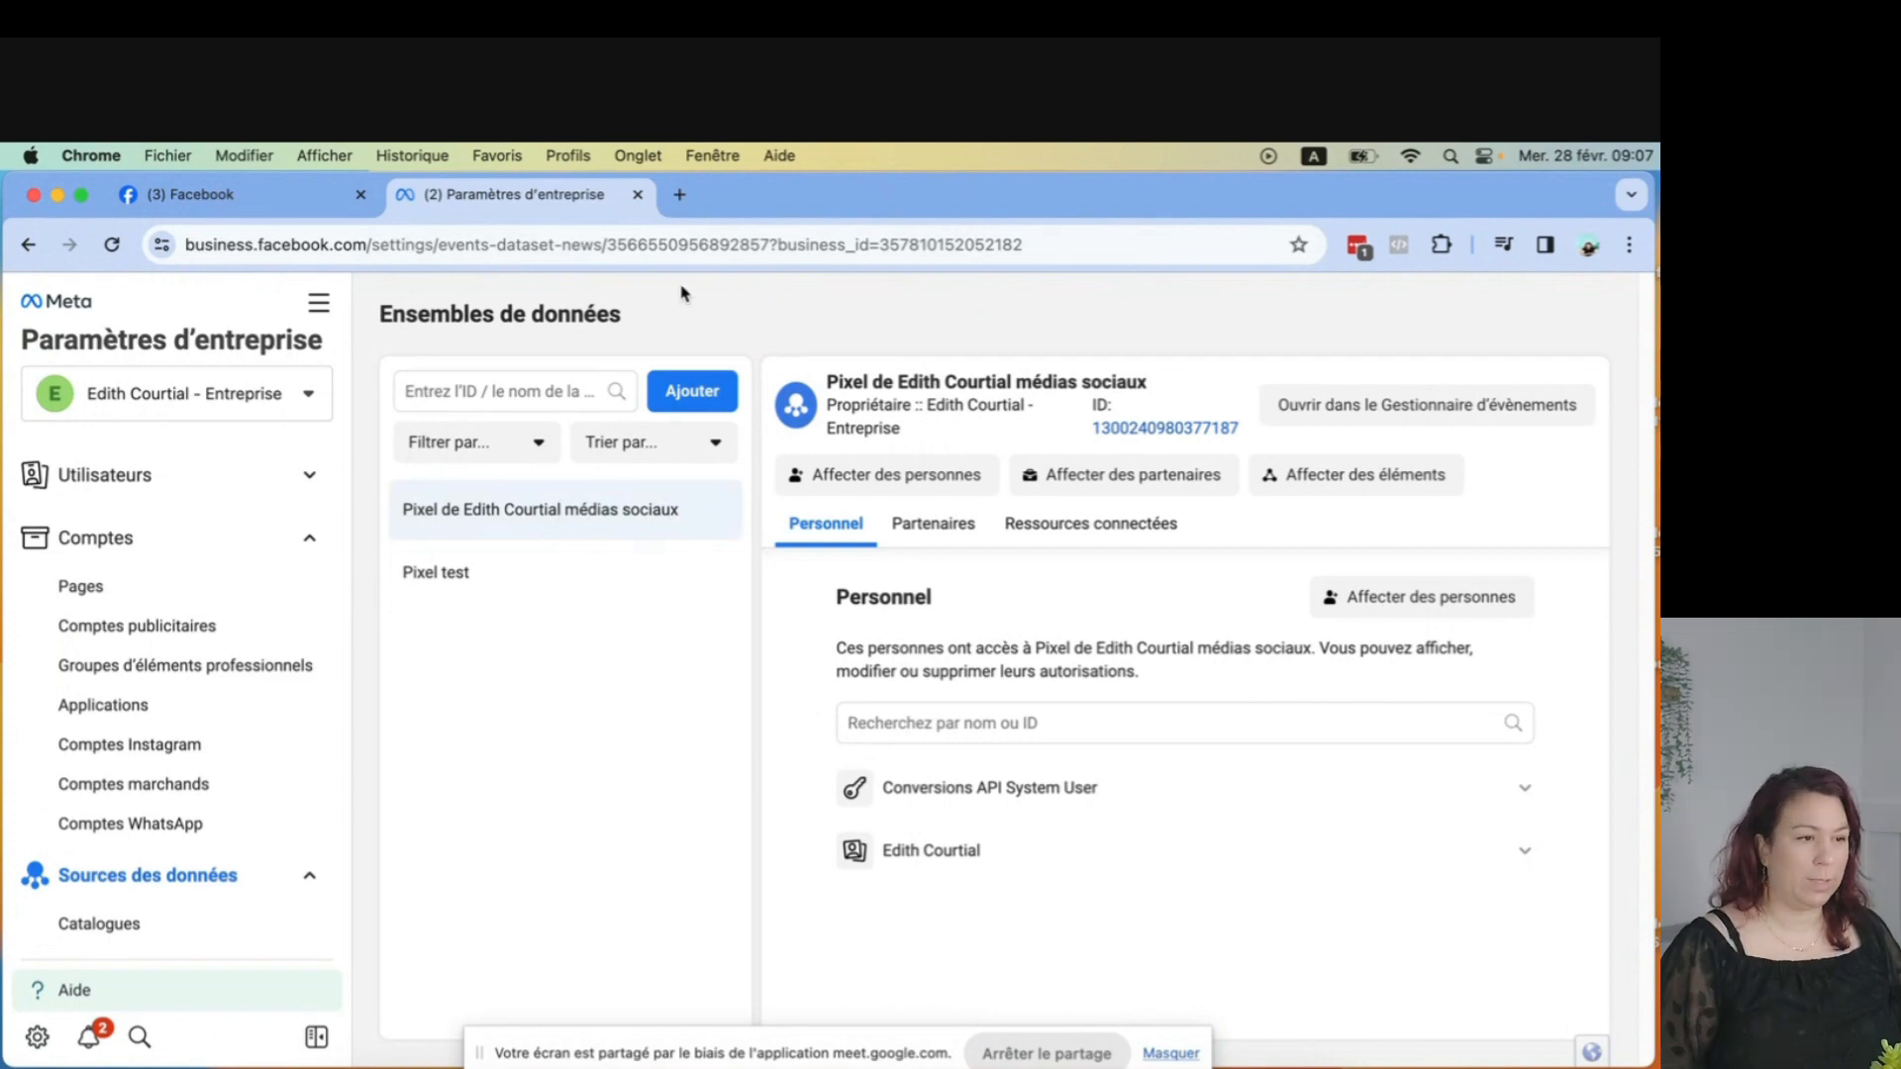
Open a new browser tab and go to the website's WordPress dashboard via its shortcut.
click(682, 196)
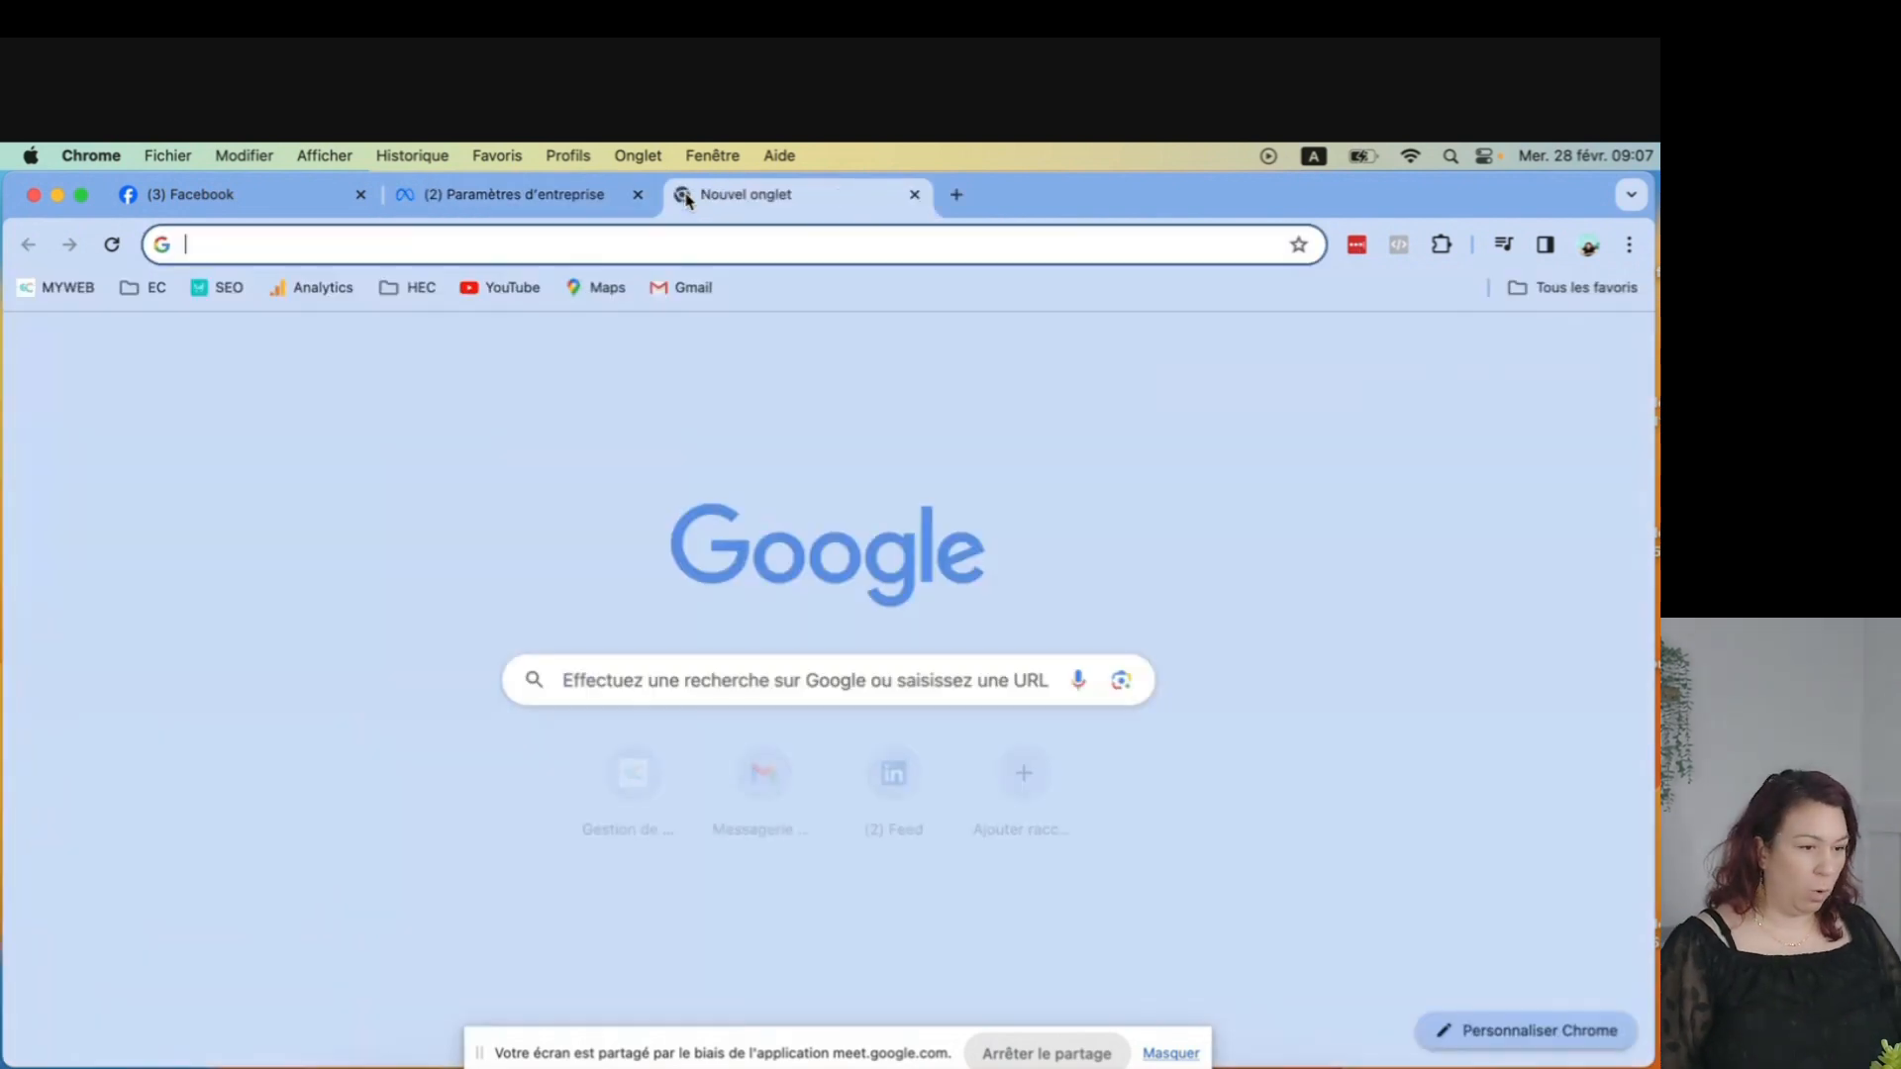
click(626, 782)
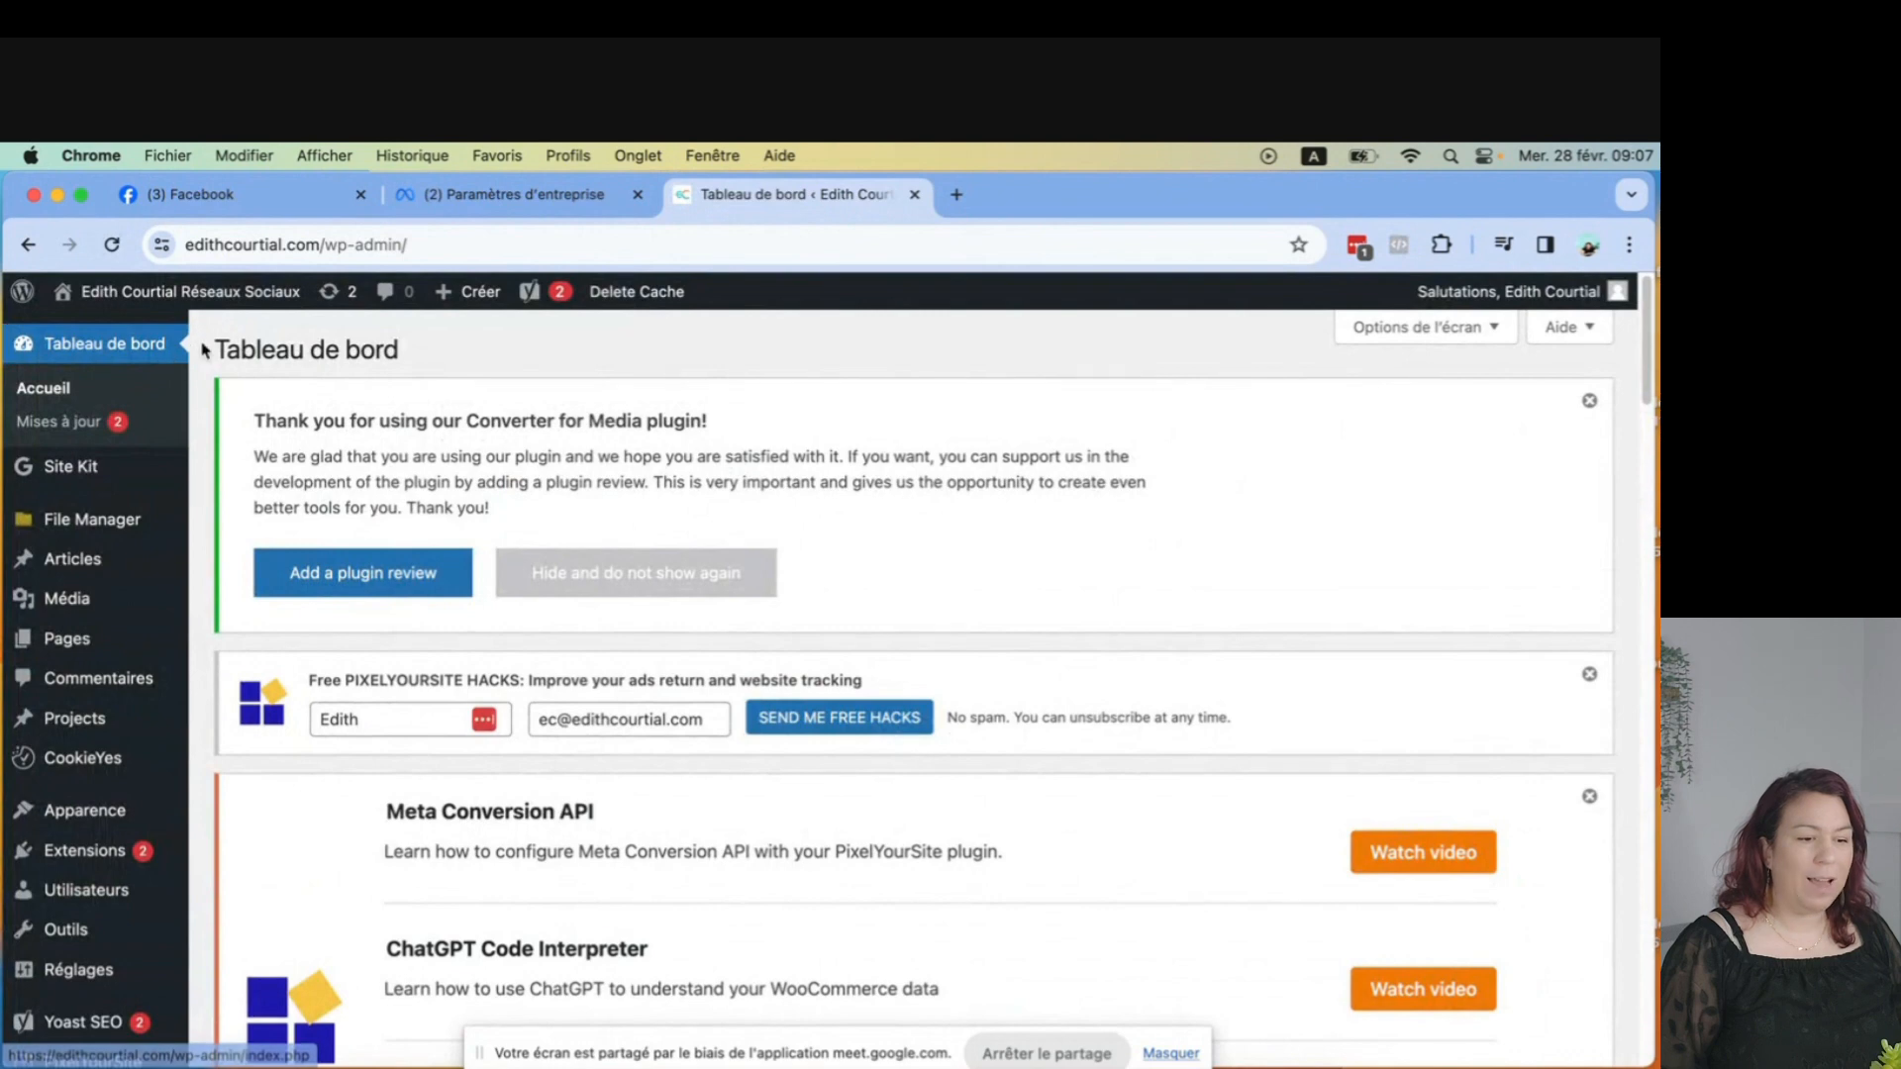
Go to the WordPress plugins list and open the page for adding a new plugin.
scroll(69, 683, down, 1)
mouse_move(84, 833)
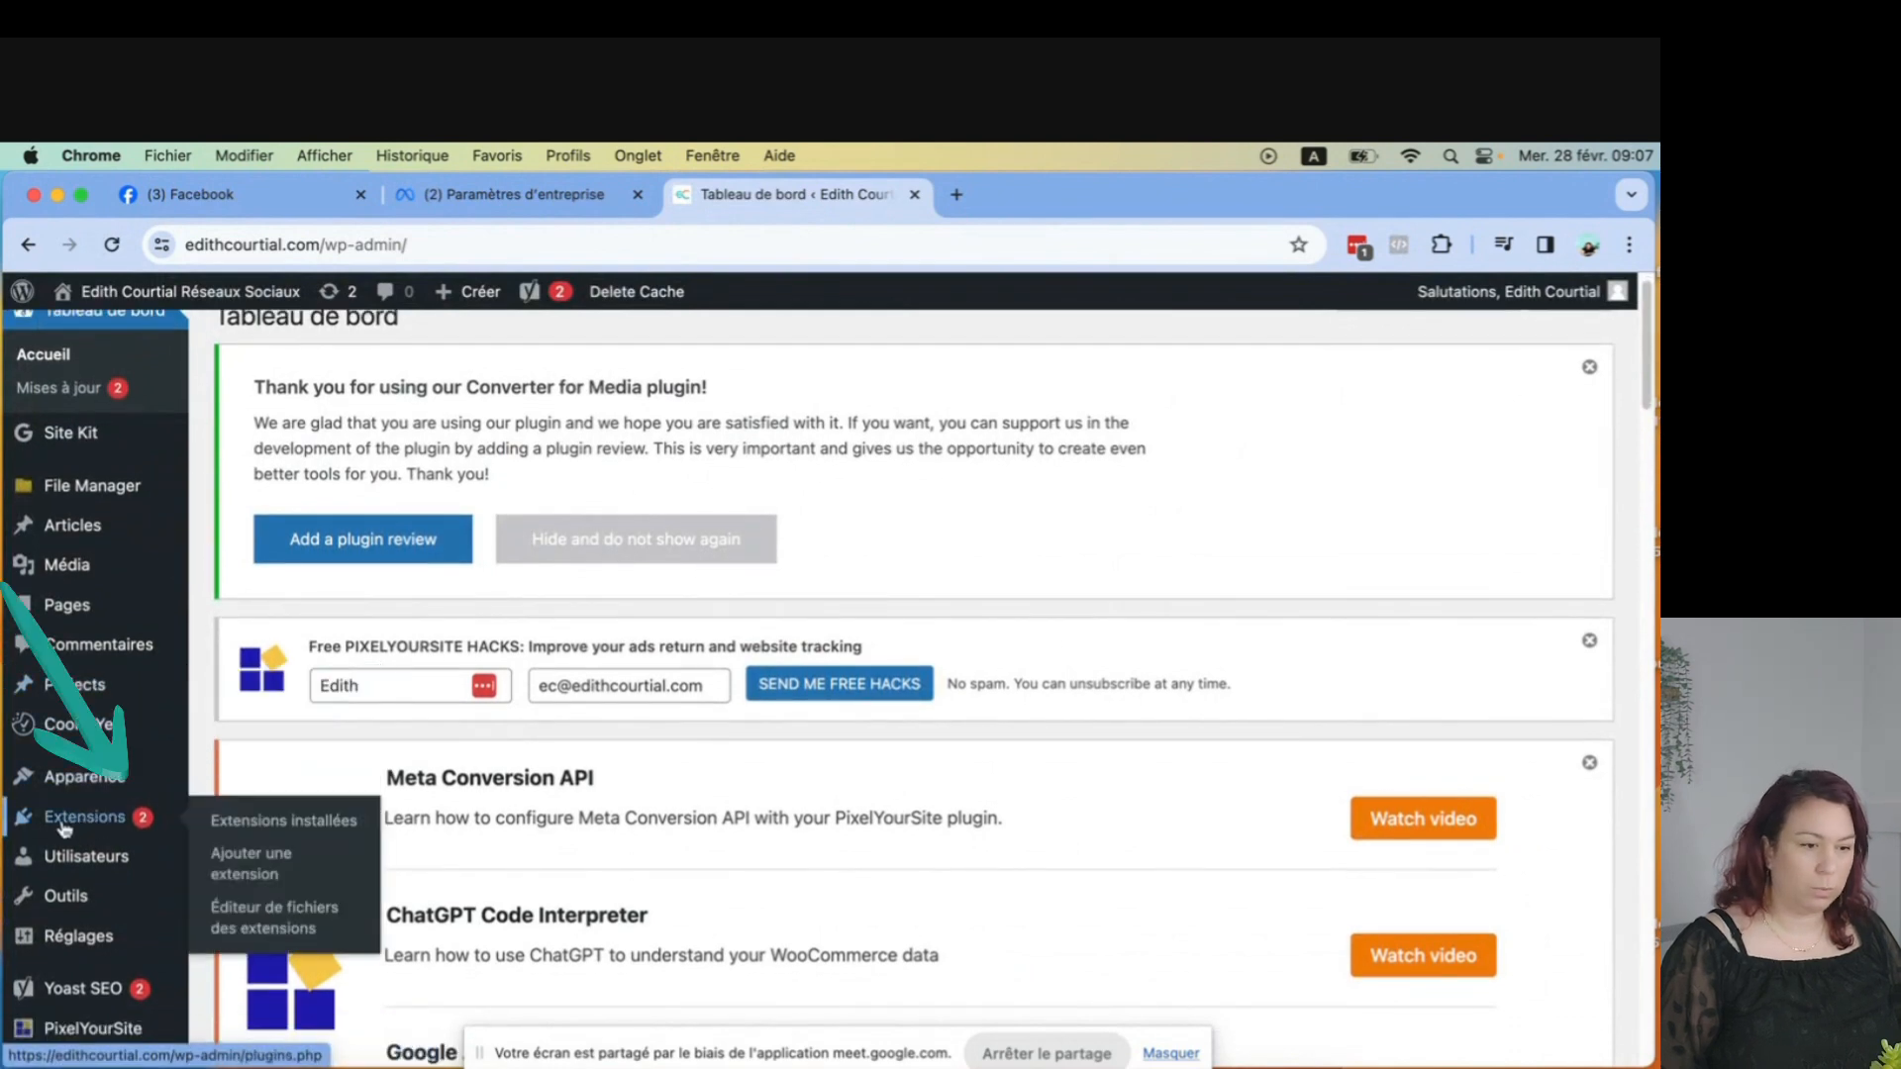
click(89, 824)
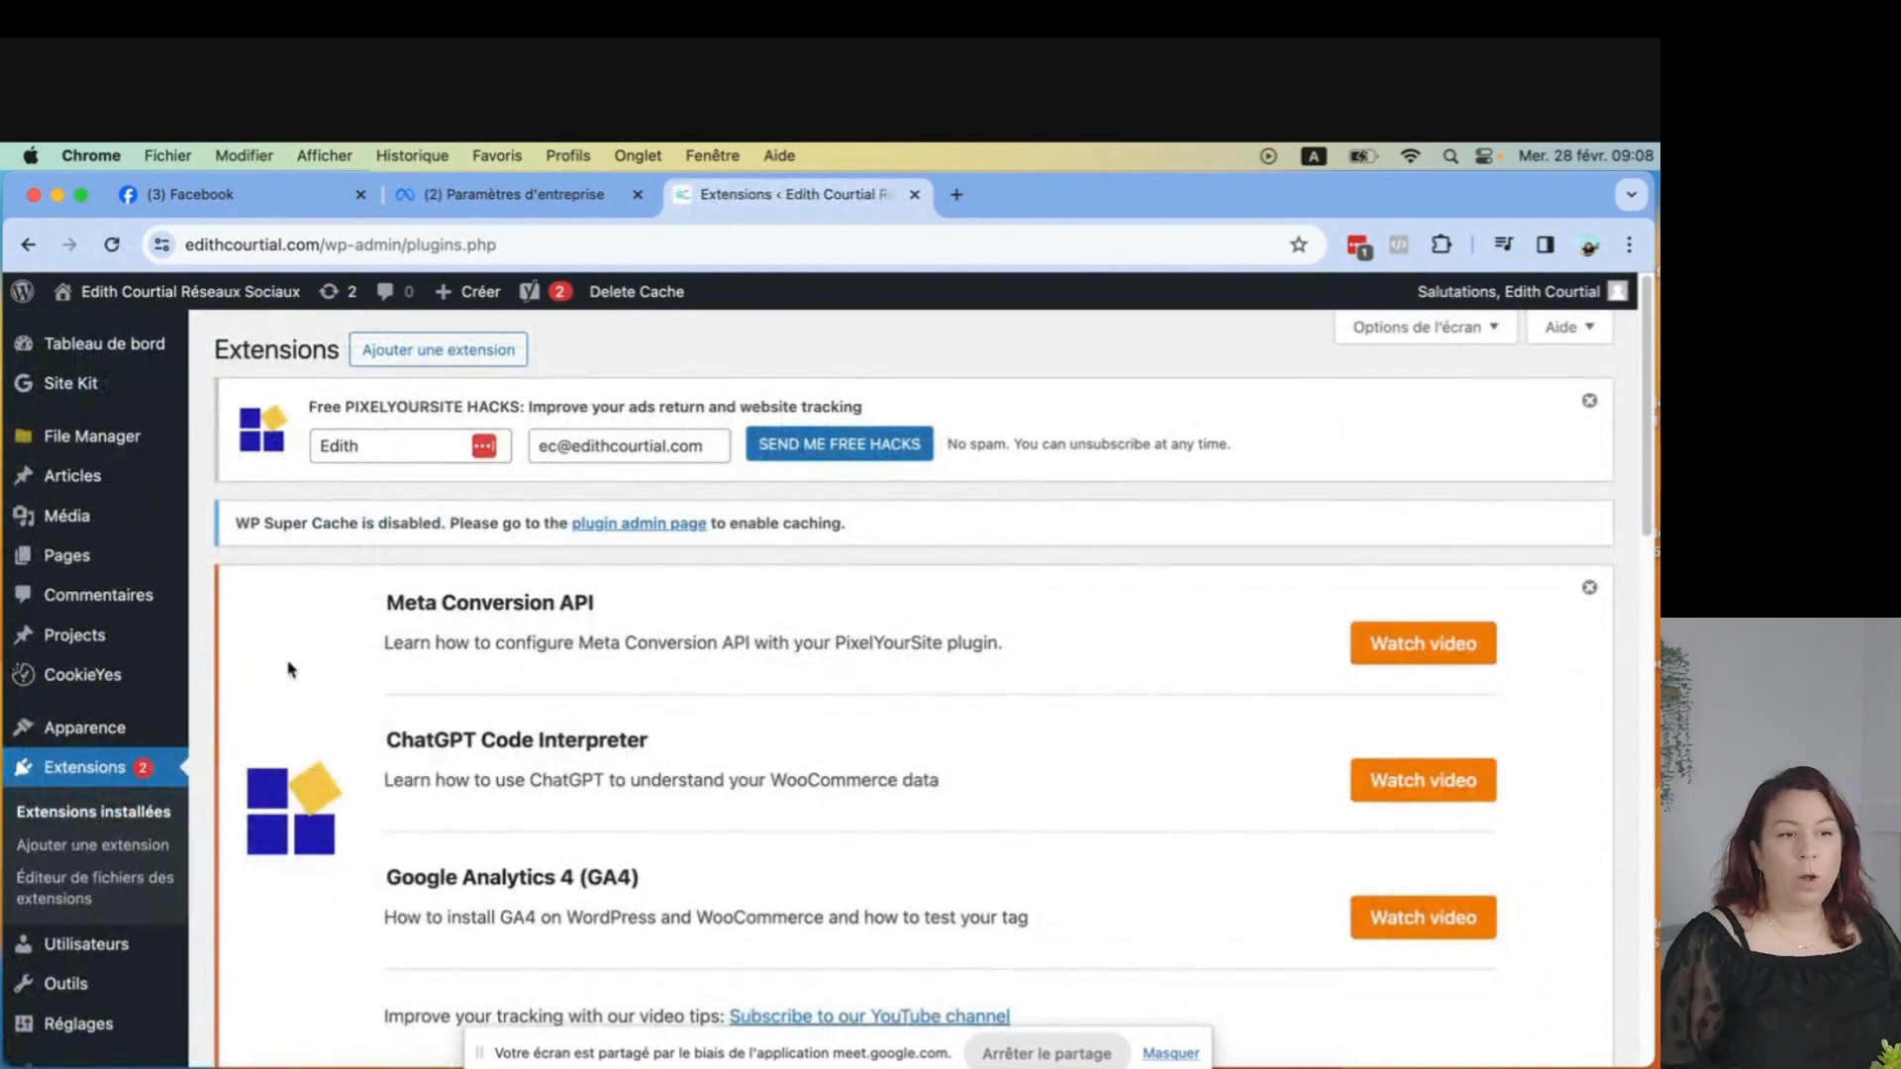
click(418, 356)
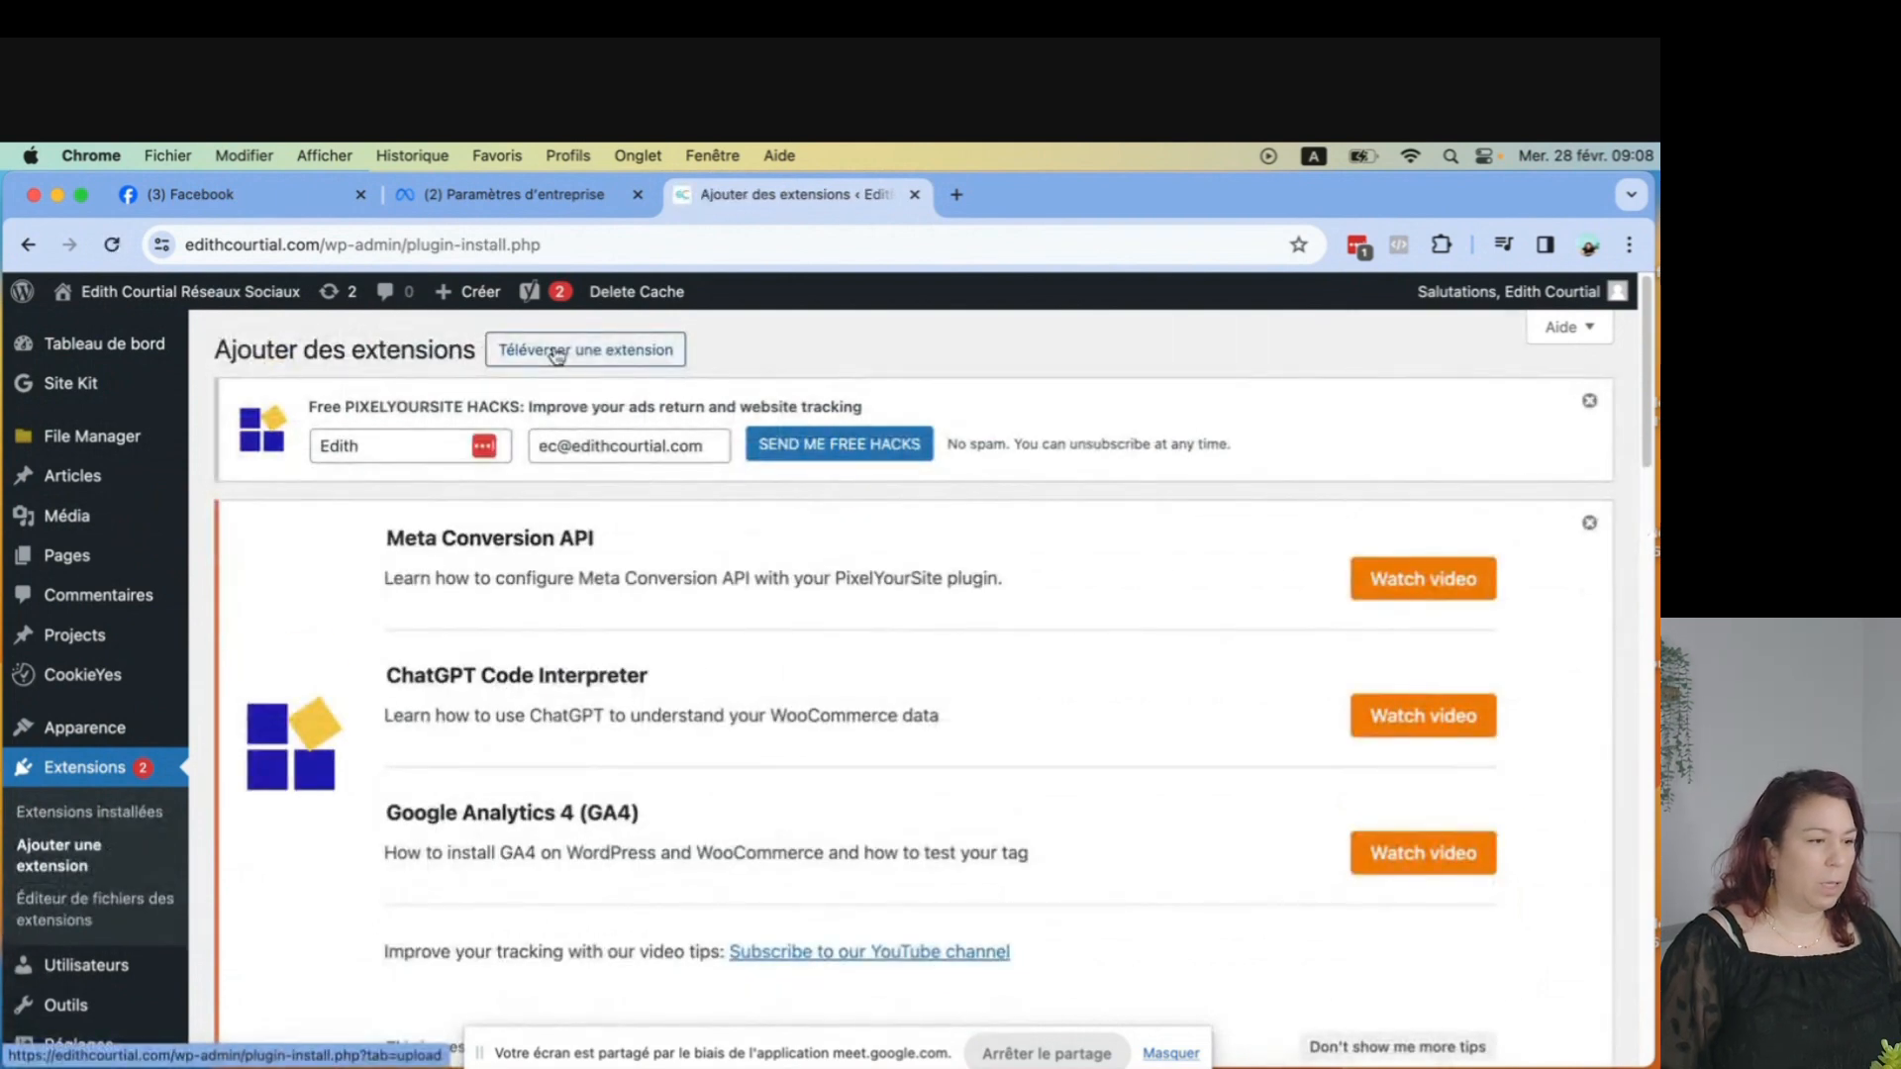
Search the plugin directory for "Pixel meta".
scroll(831, 552, down, 10)
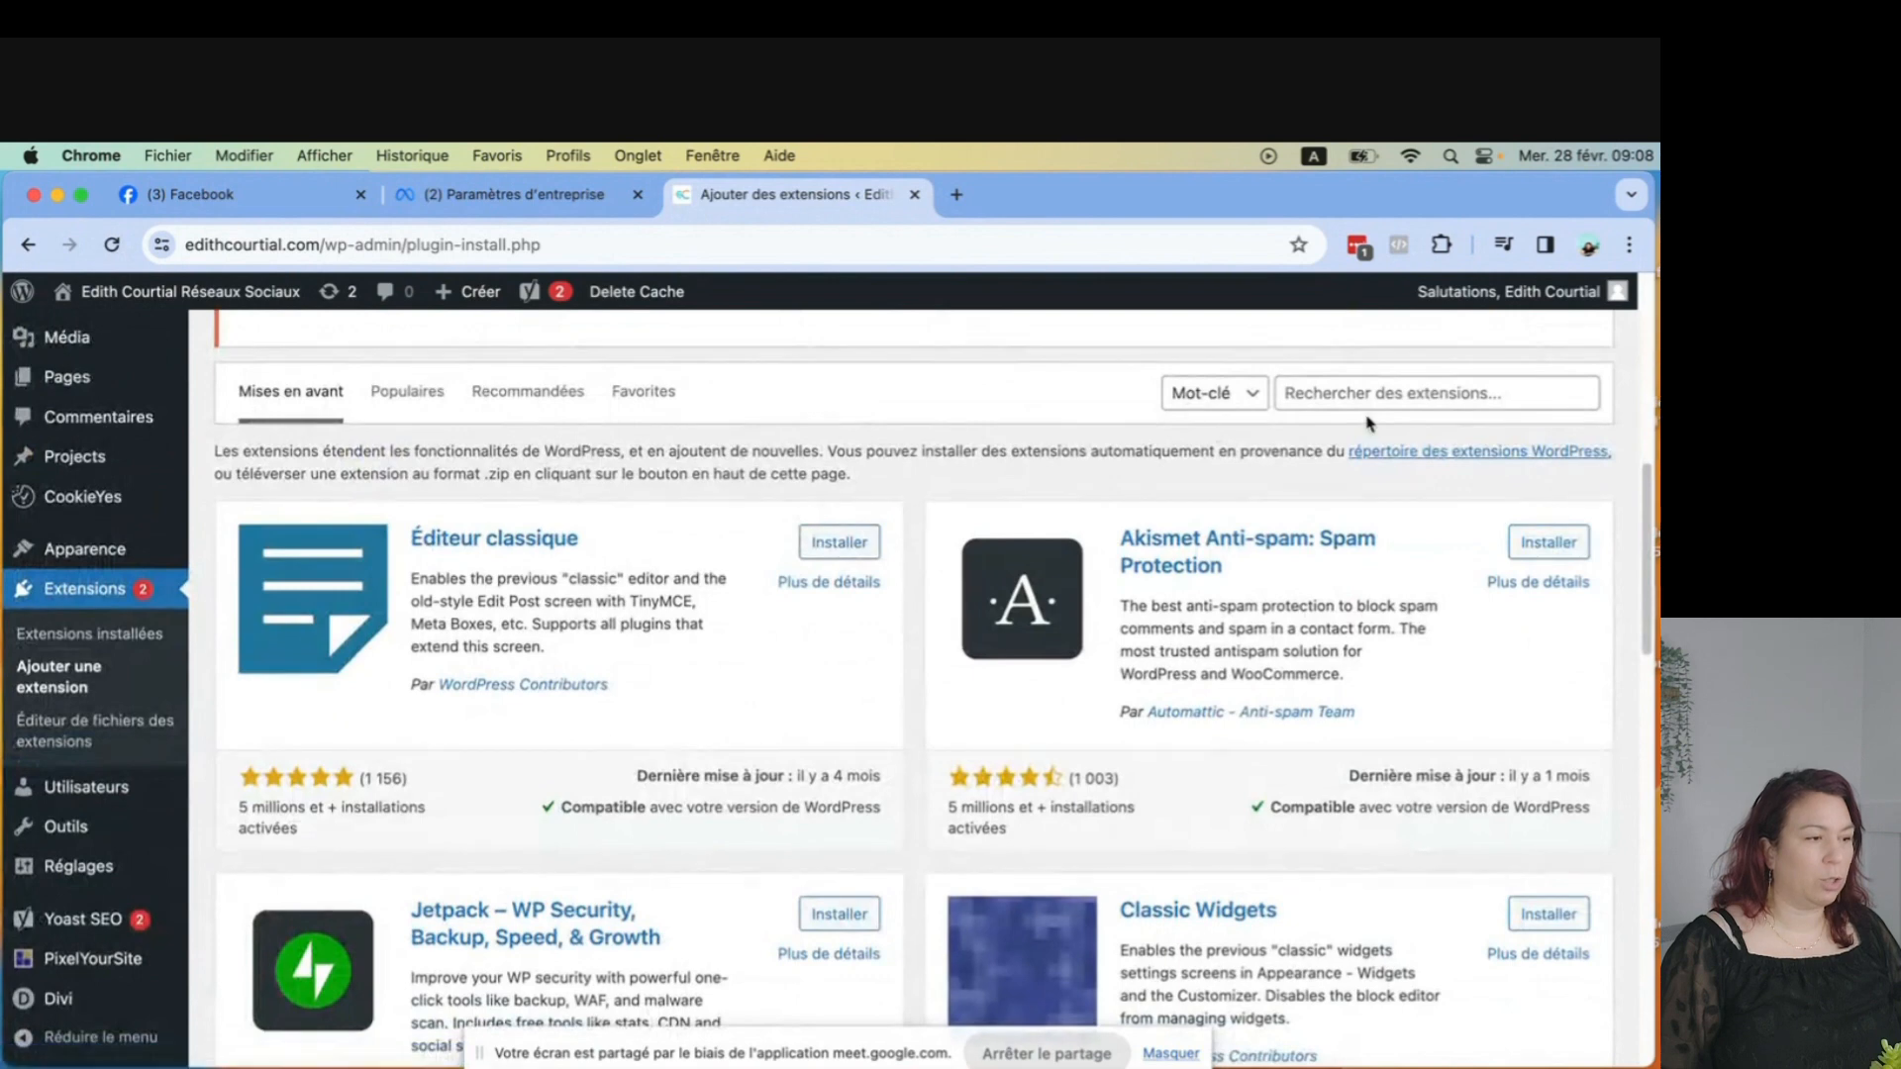
click(1375, 389)
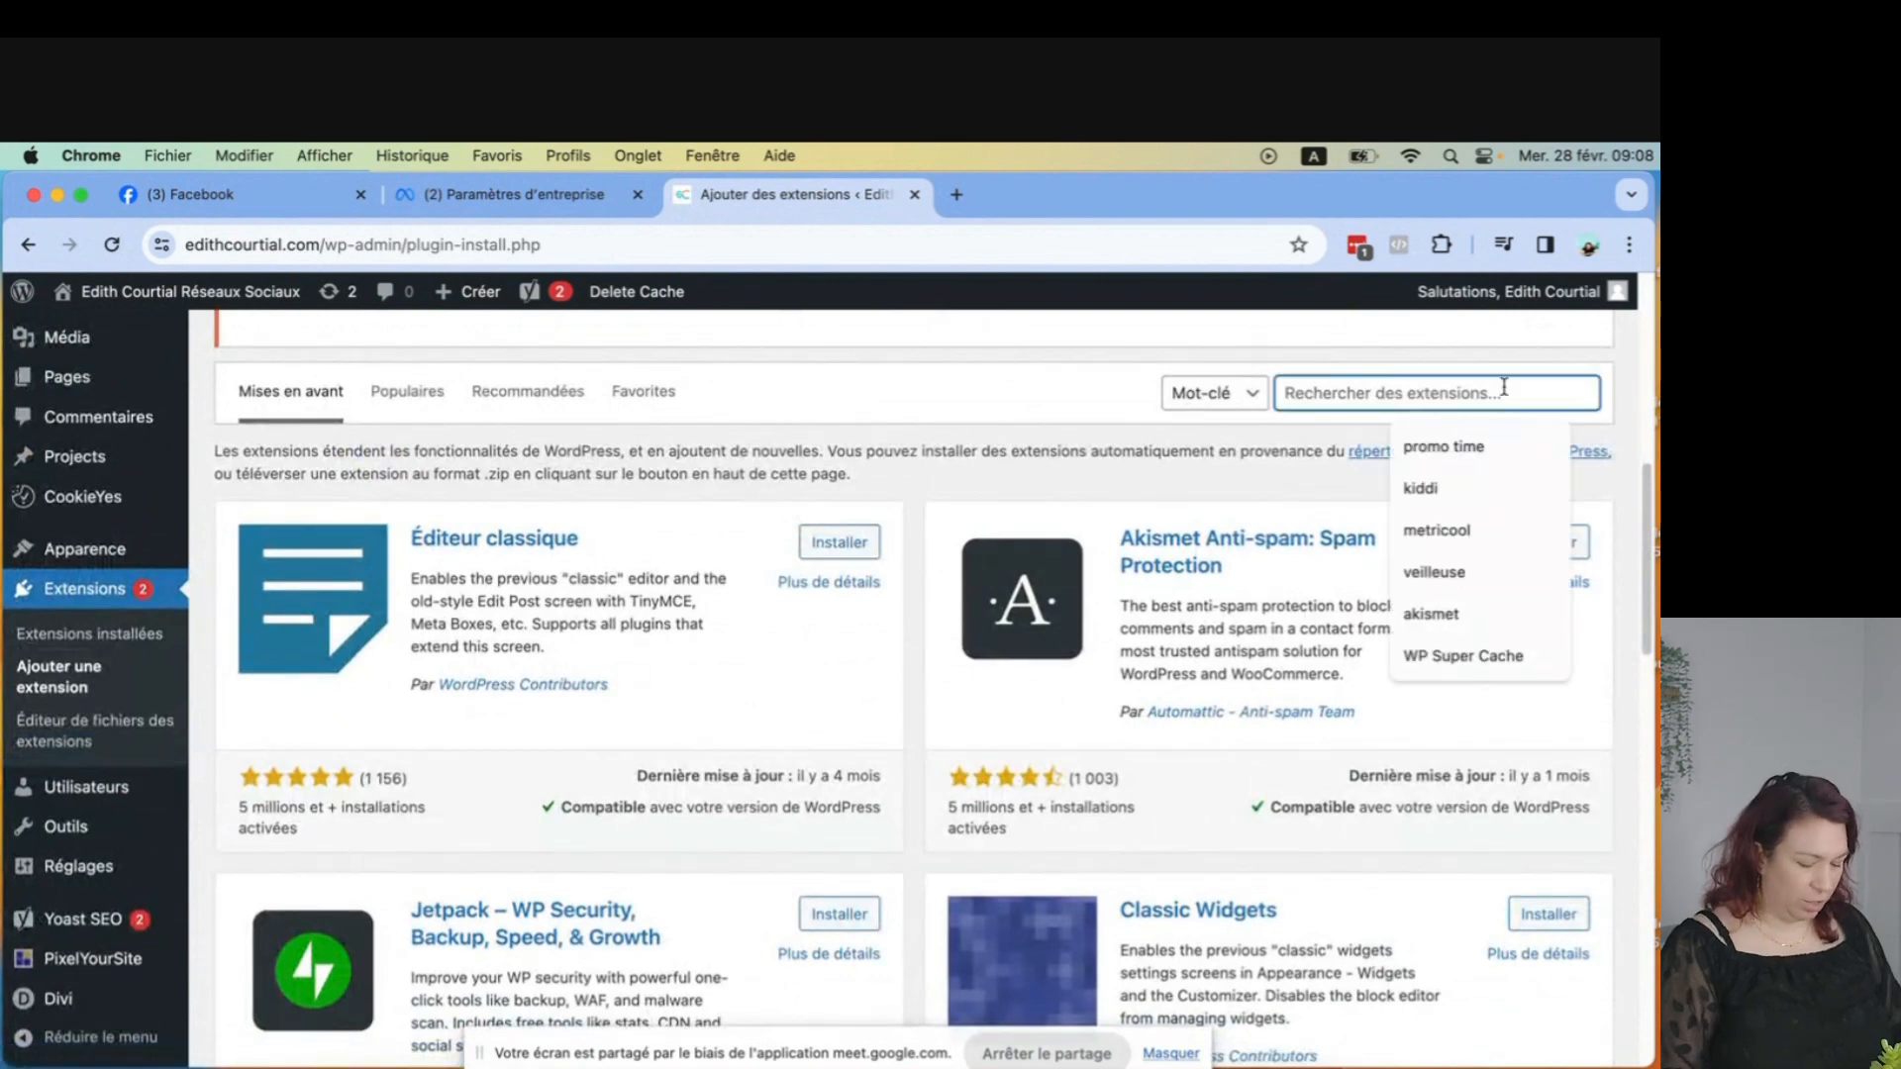
text(Pi)
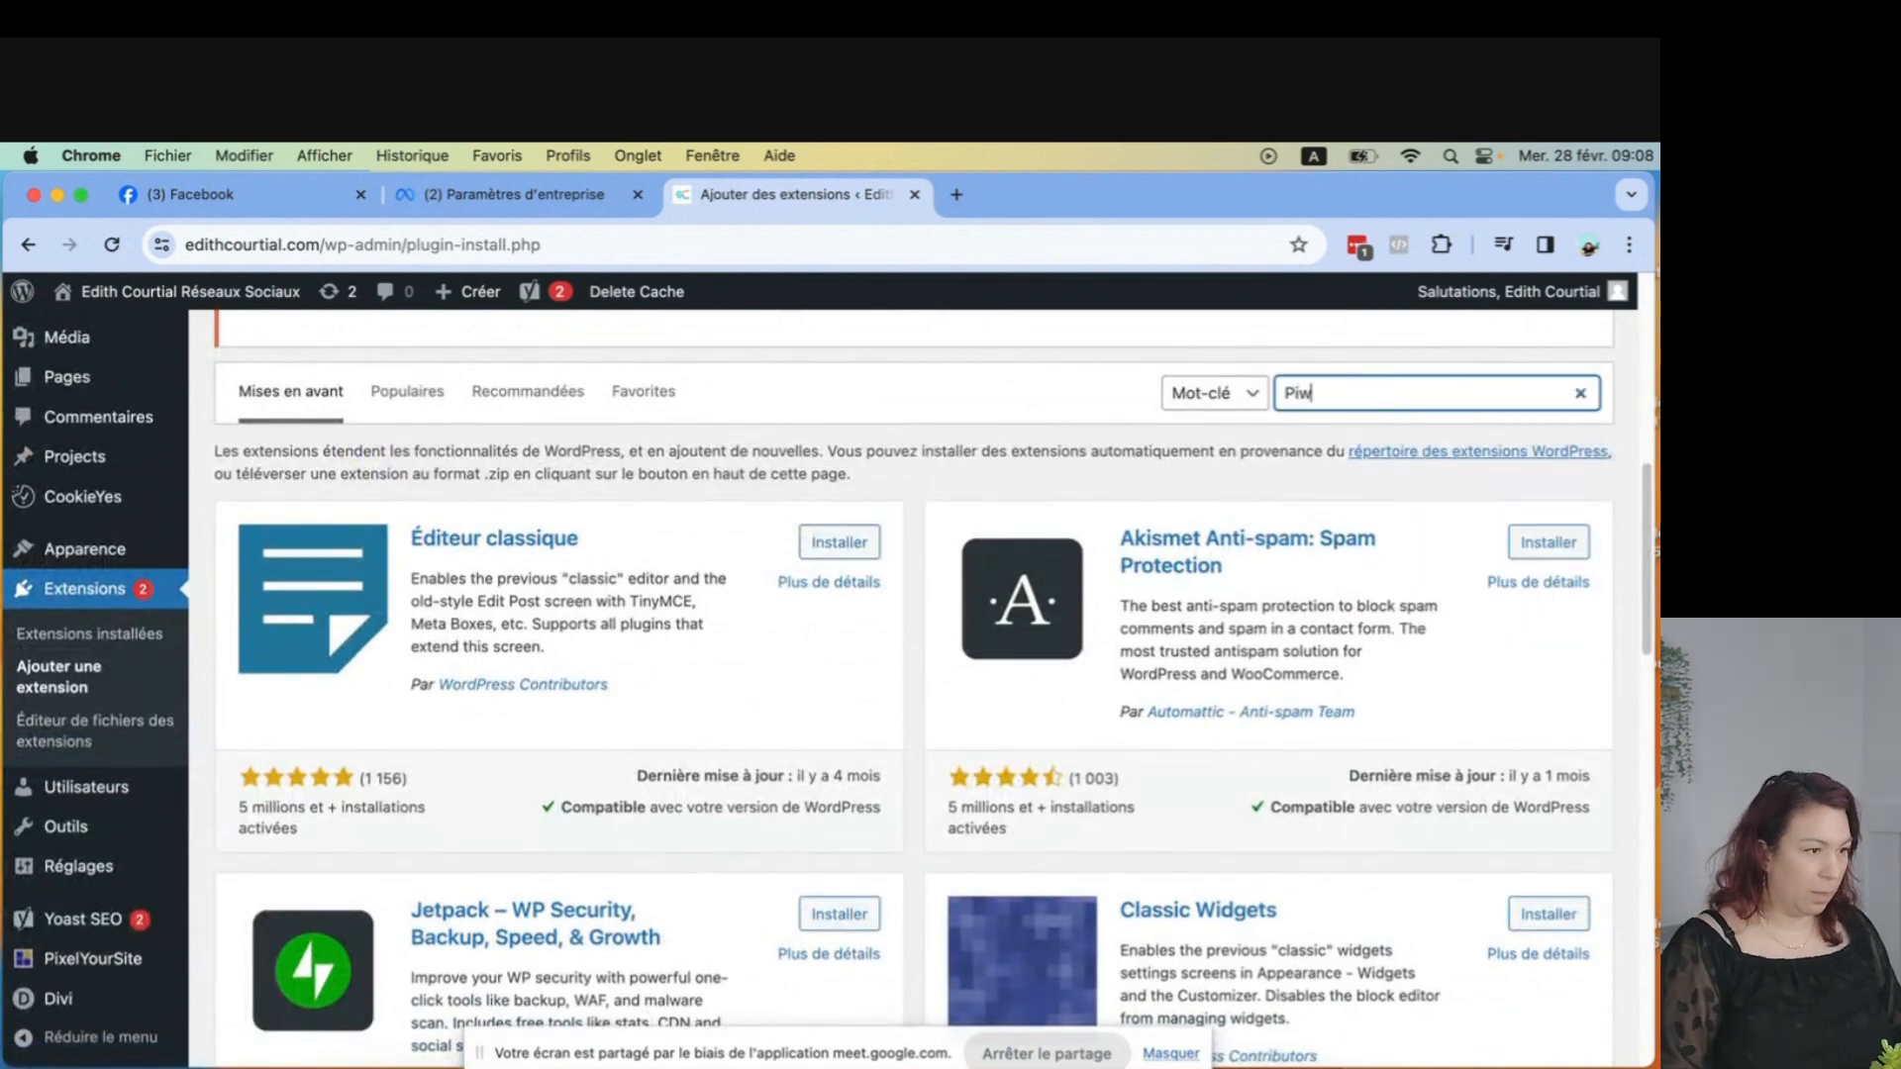
text(xel meta)
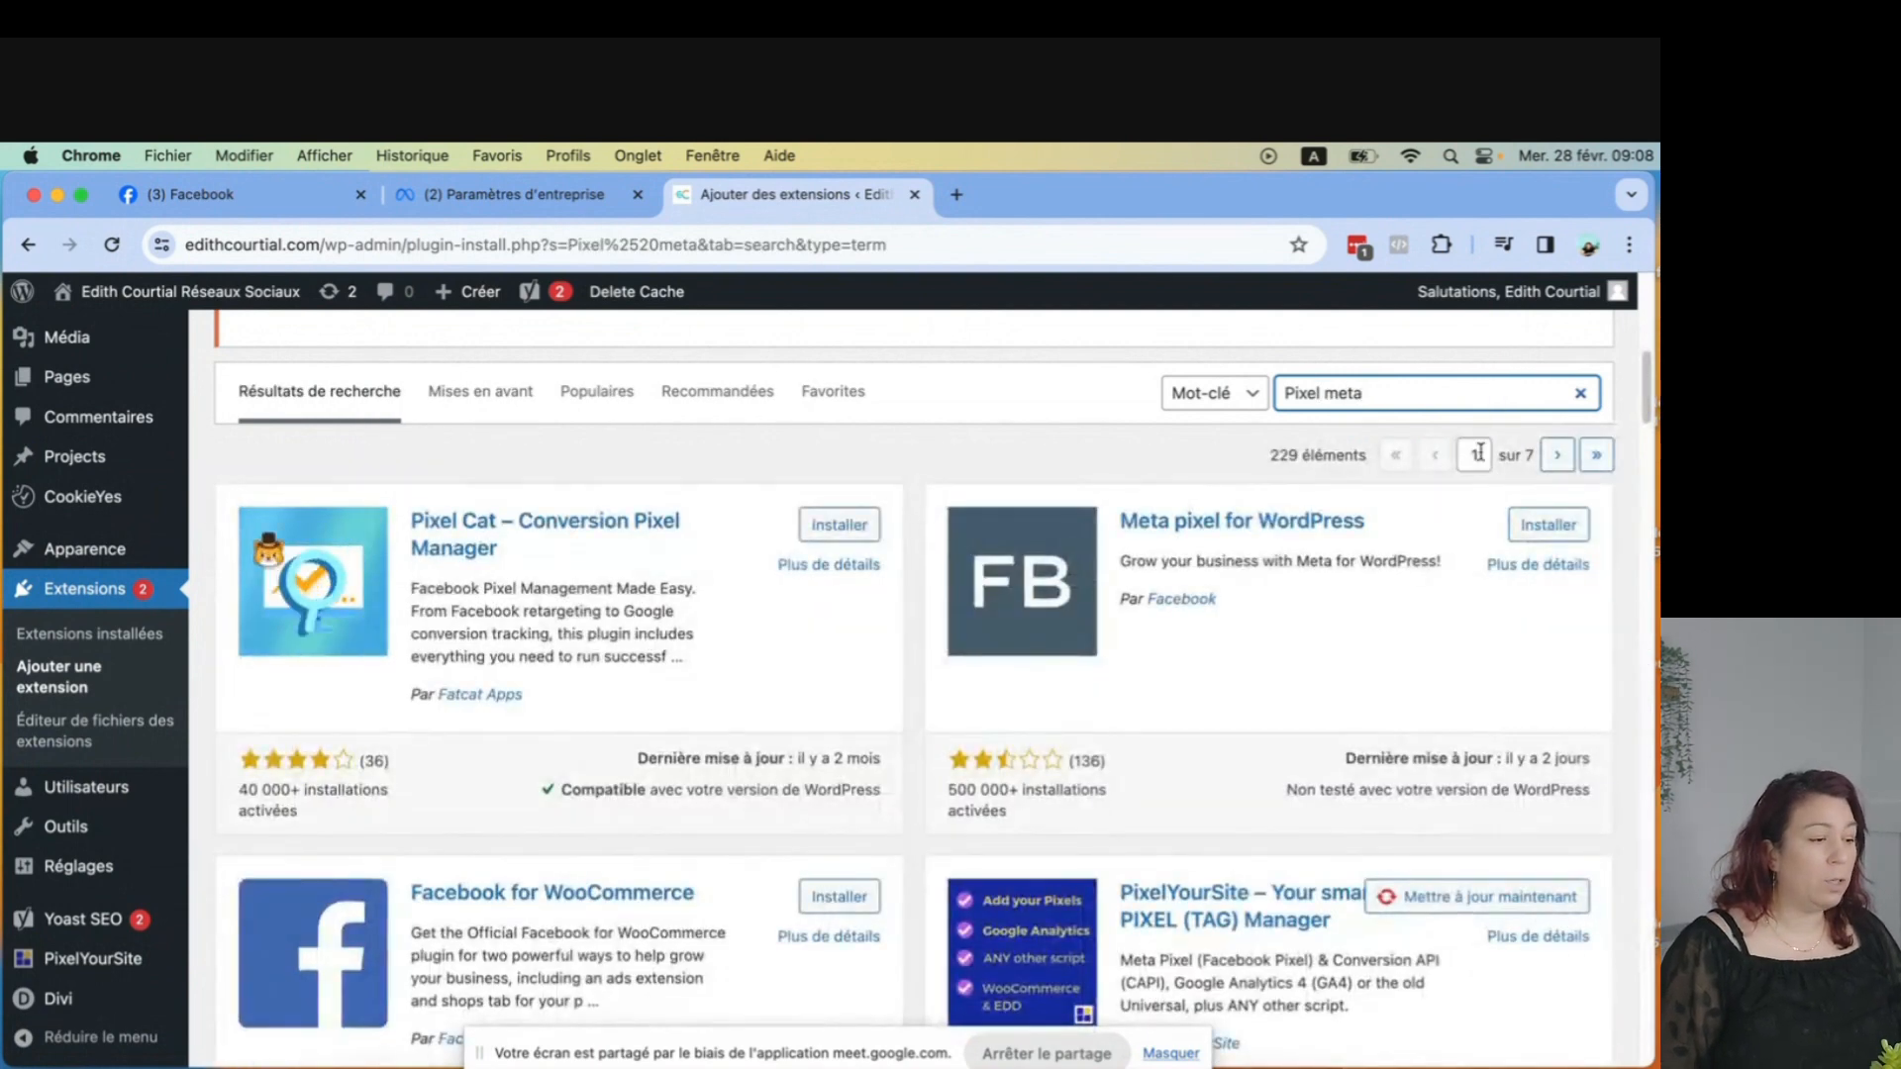
Update the installed PixelYourSite plugin from the search results.
scroll(1495, 740, down, 3)
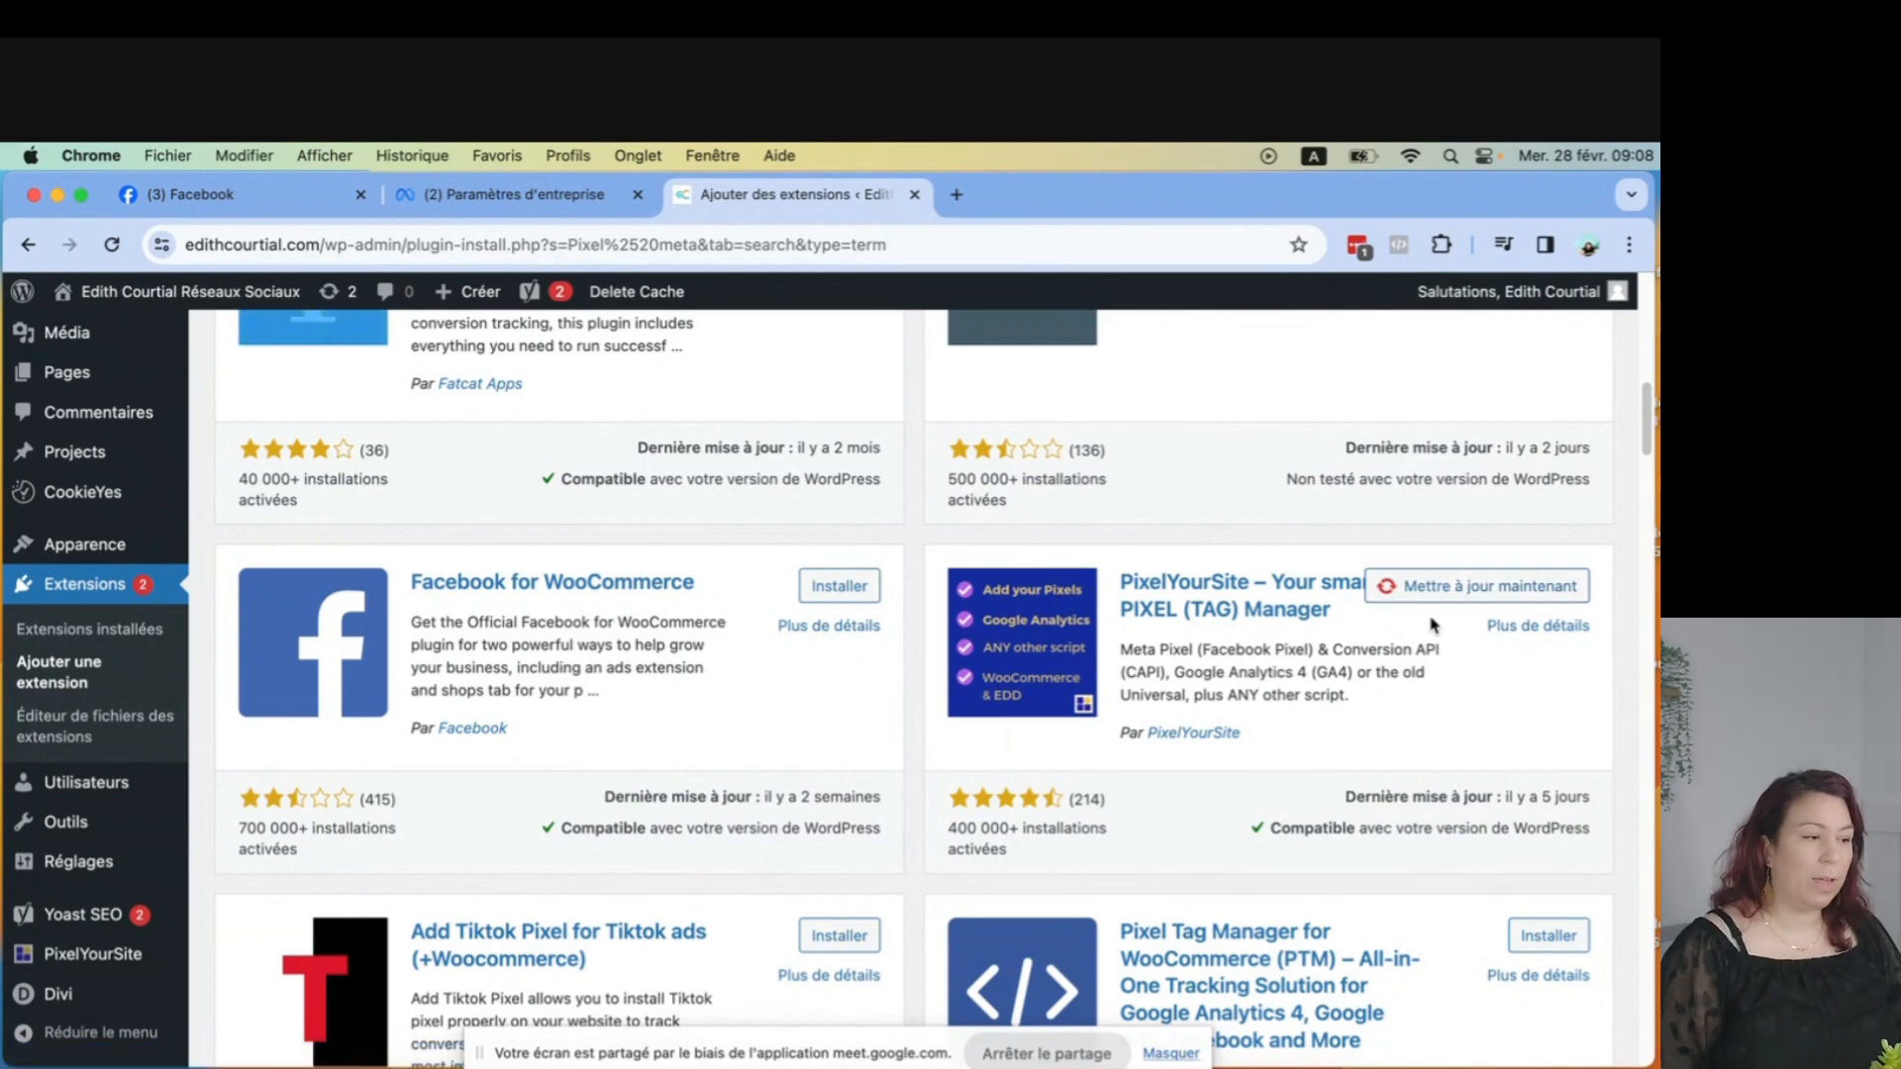
click(1502, 585)
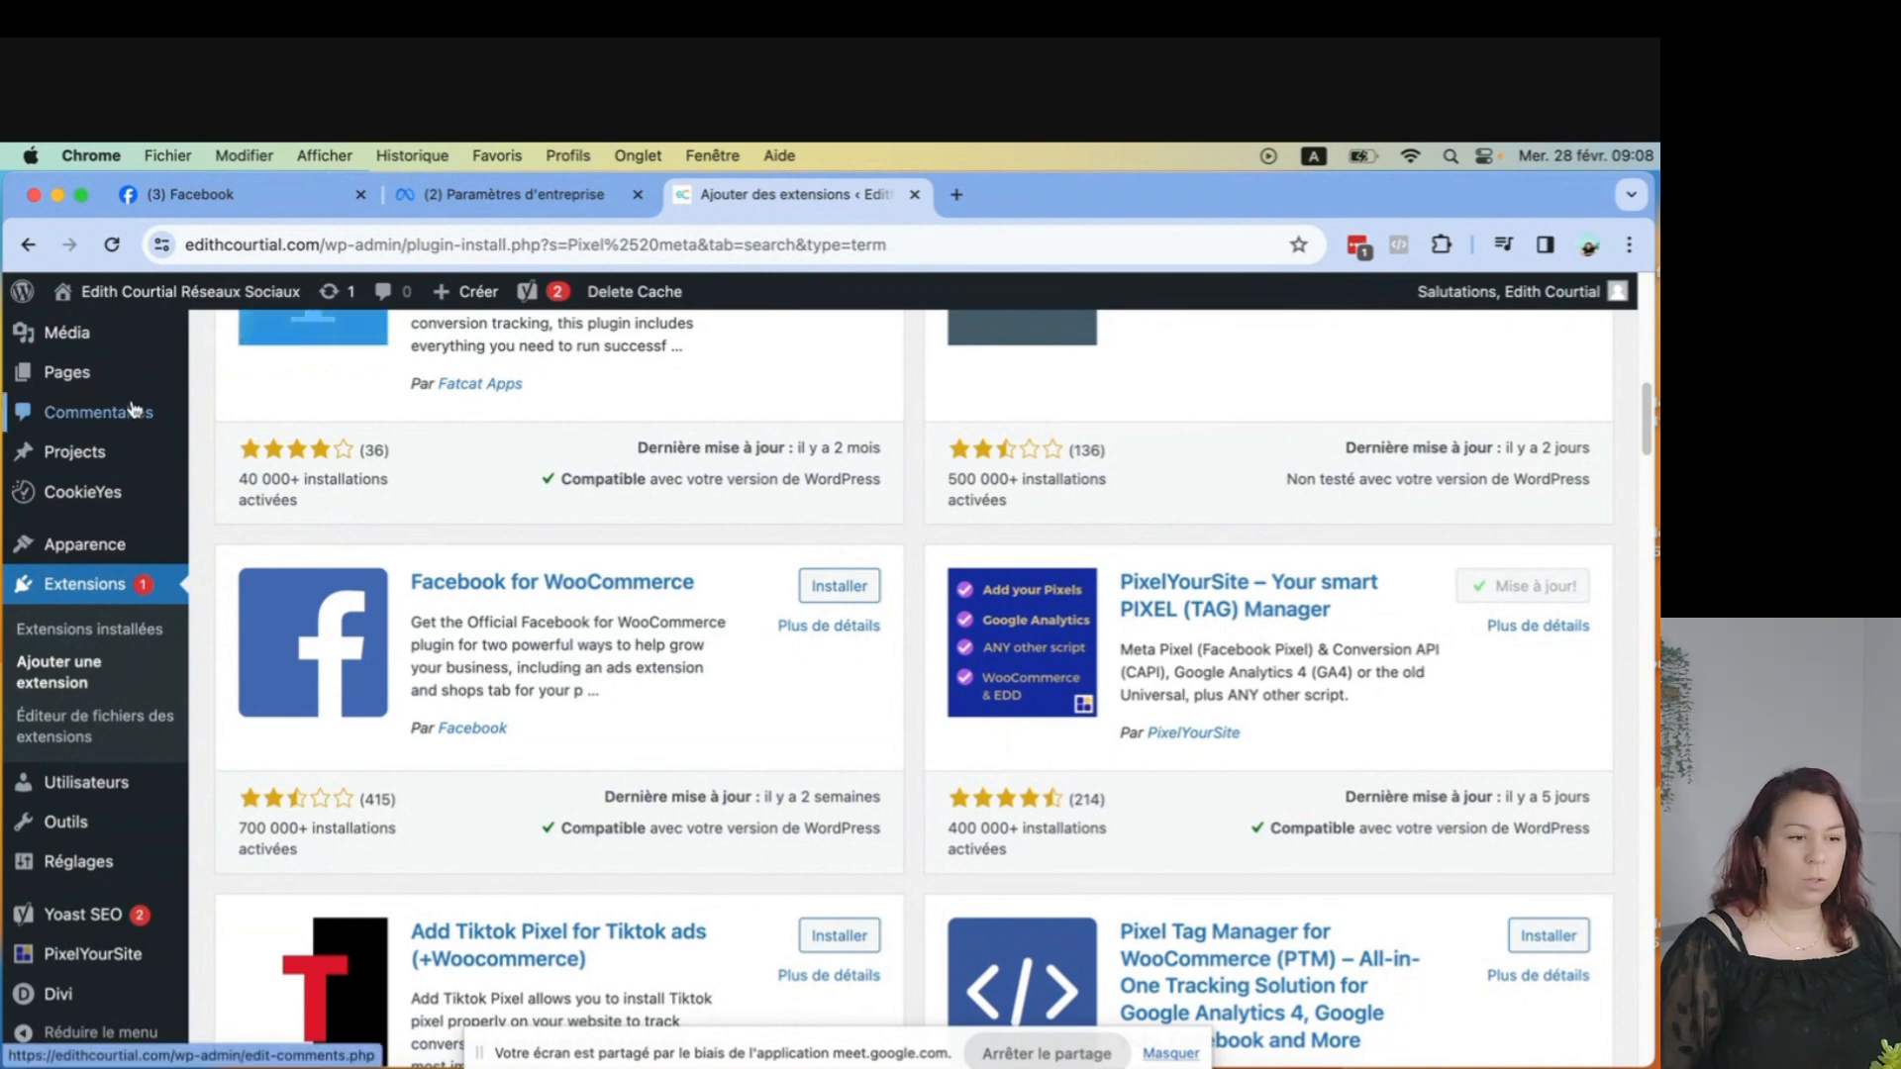
Open the PixelYourSite plugin dashboard.
scroll(105, 469, down, 2)
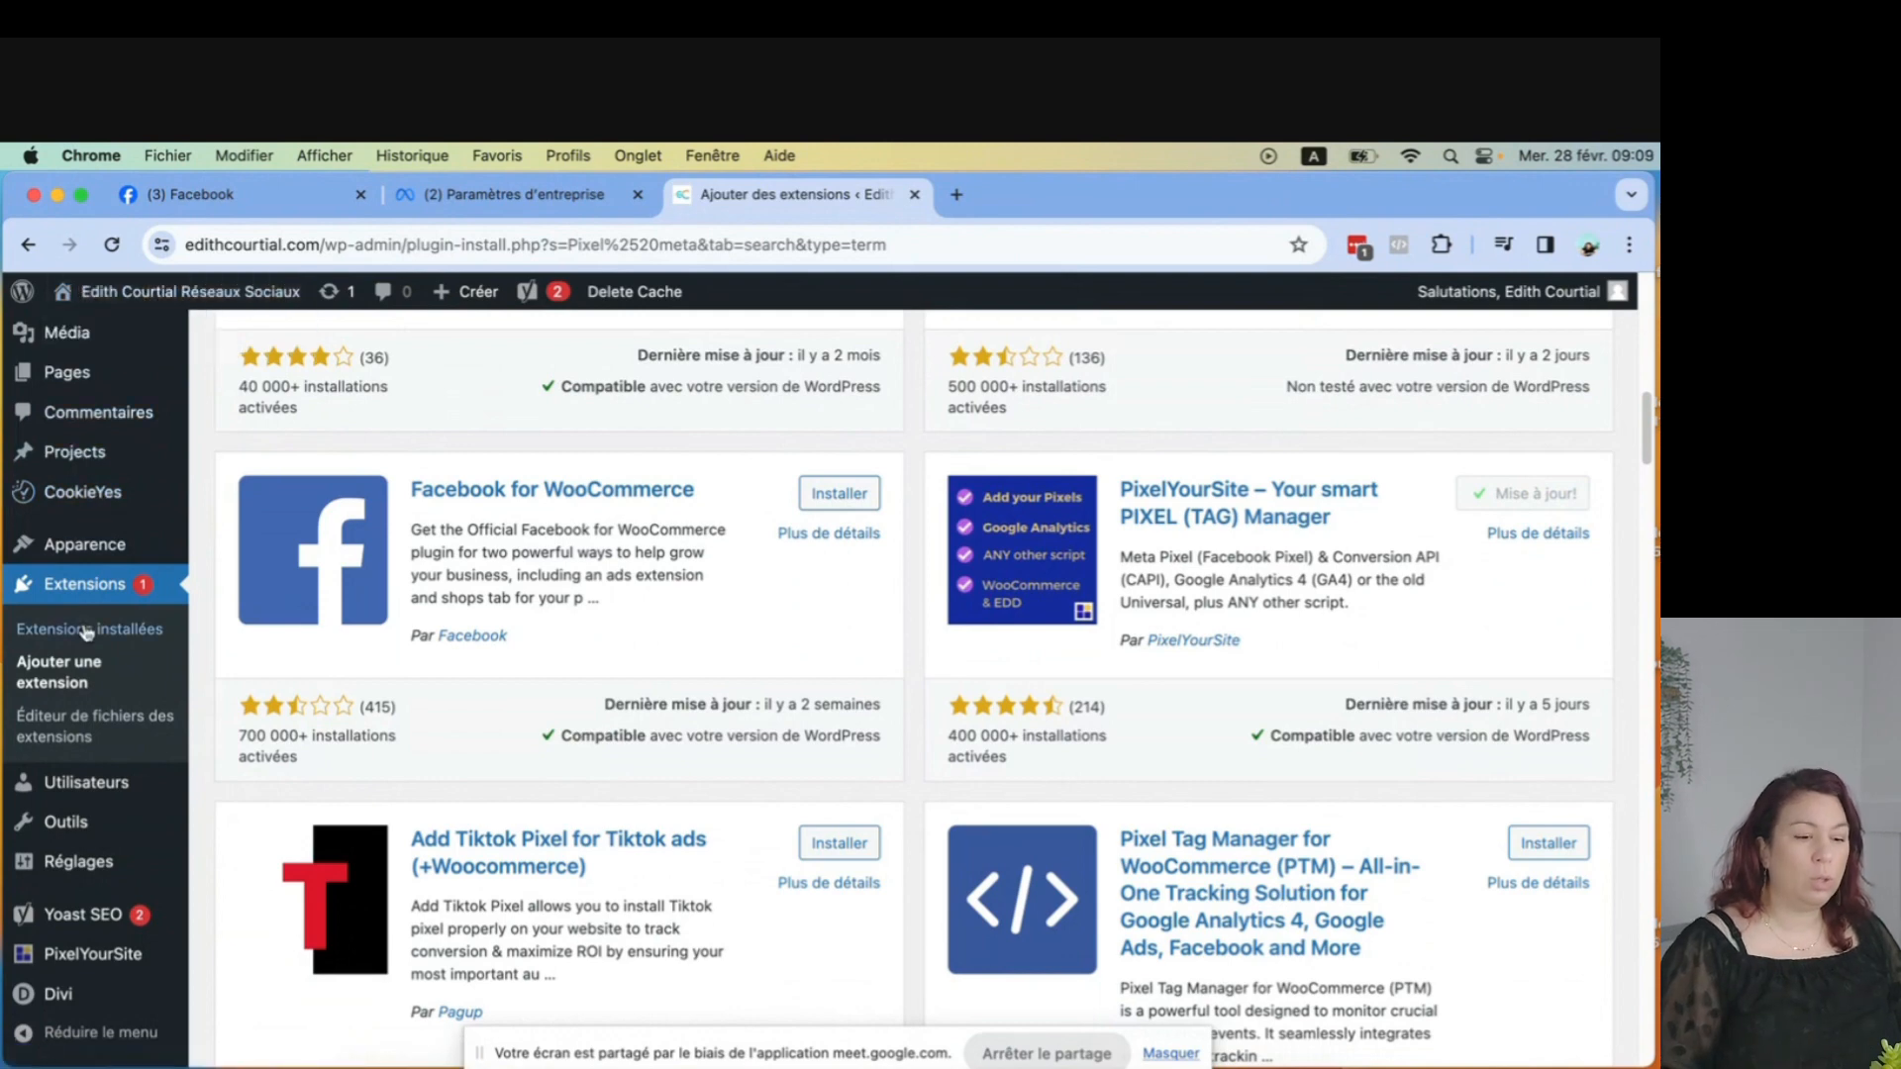
scroll(69, 772, down, 2)
mouse_move(61, 955)
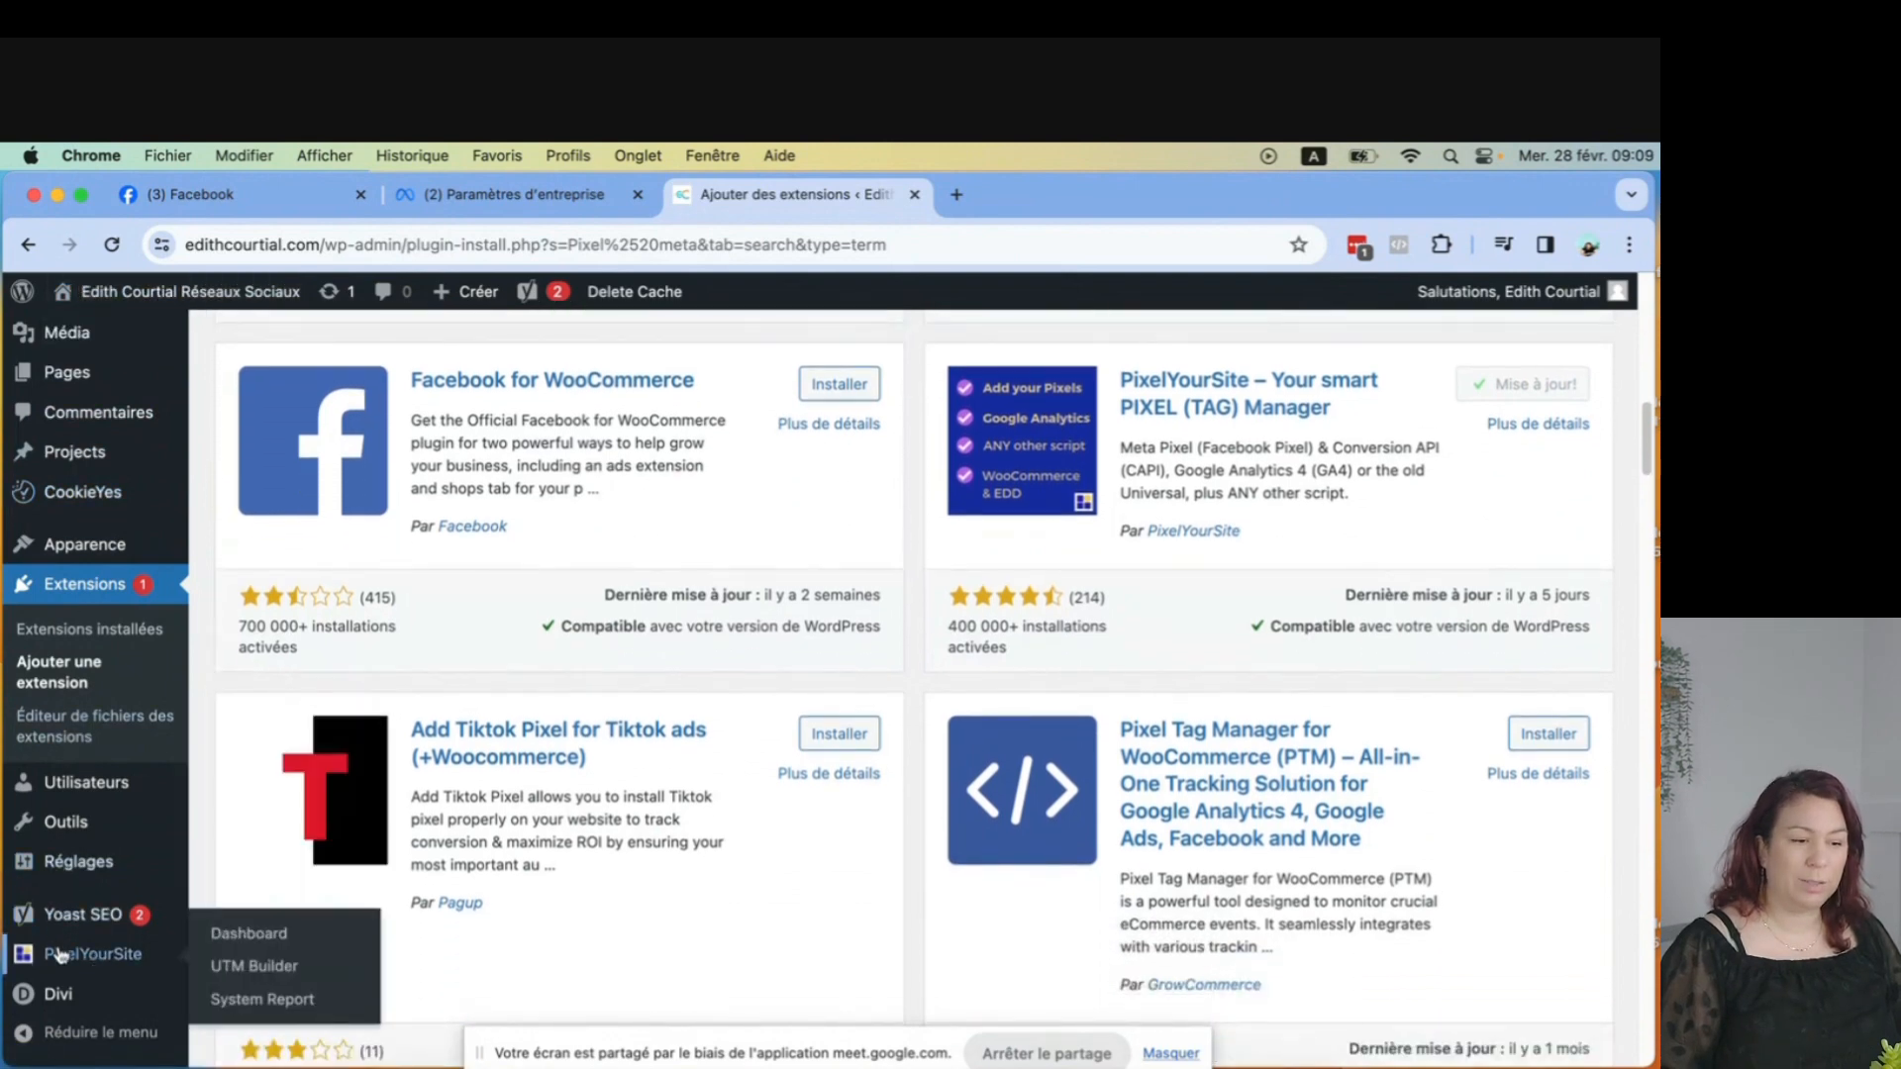
click(124, 956)
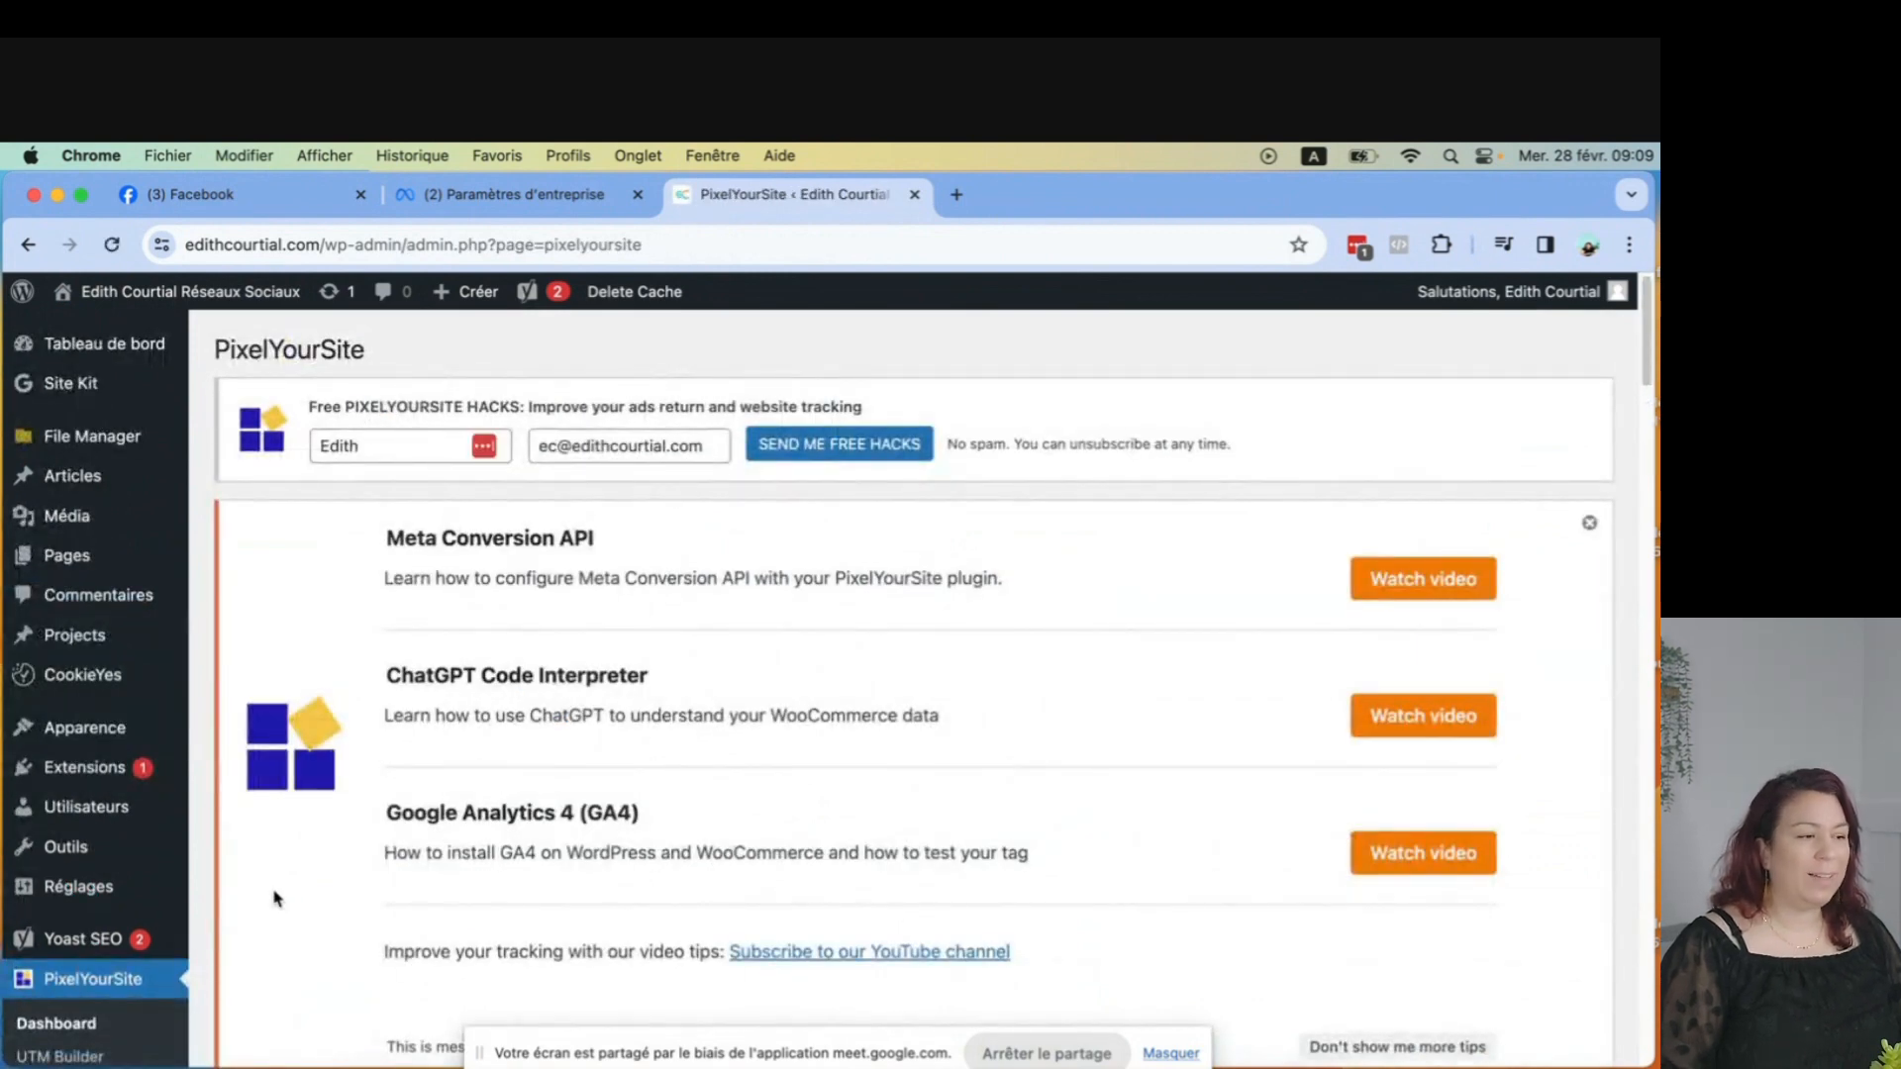
Expand the Meta Pixel settings in PixelYourSite's general Pixel IDs section.
scroll(485, 646, down, 9)
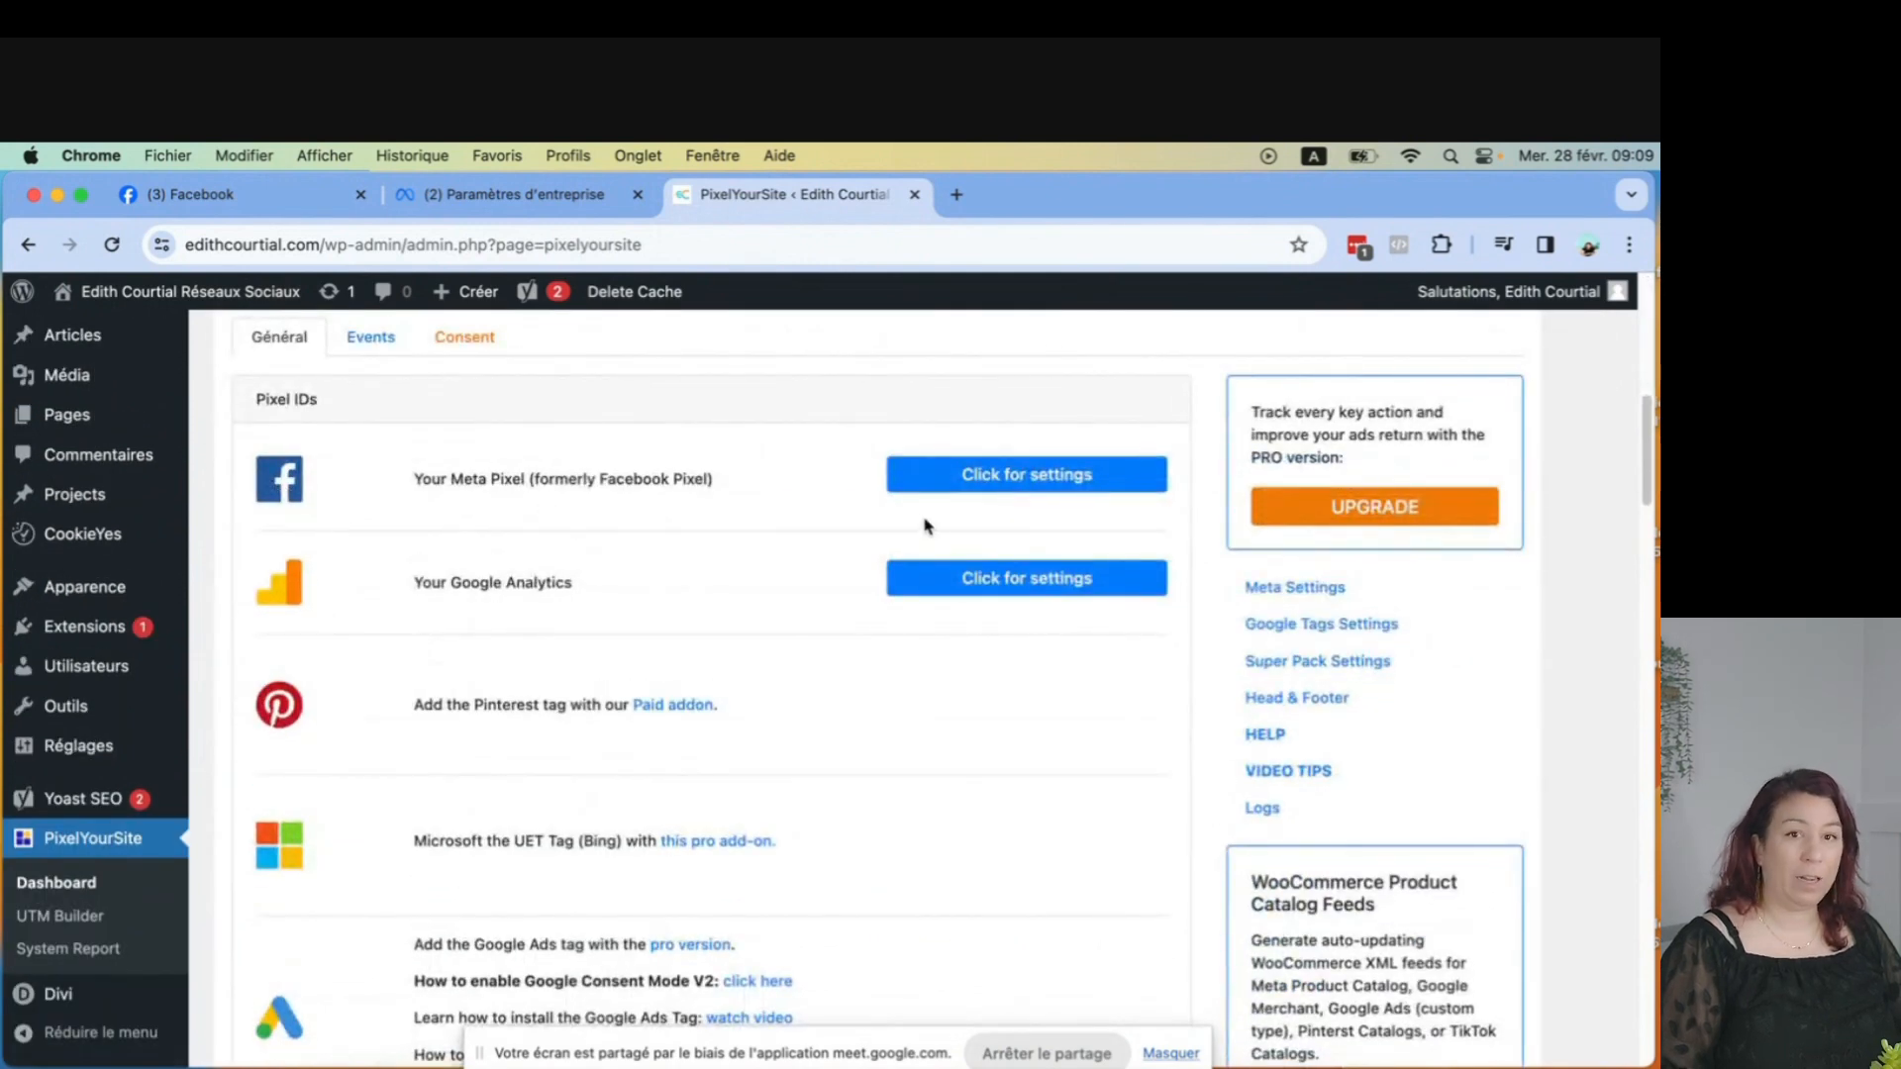
click(938, 484)
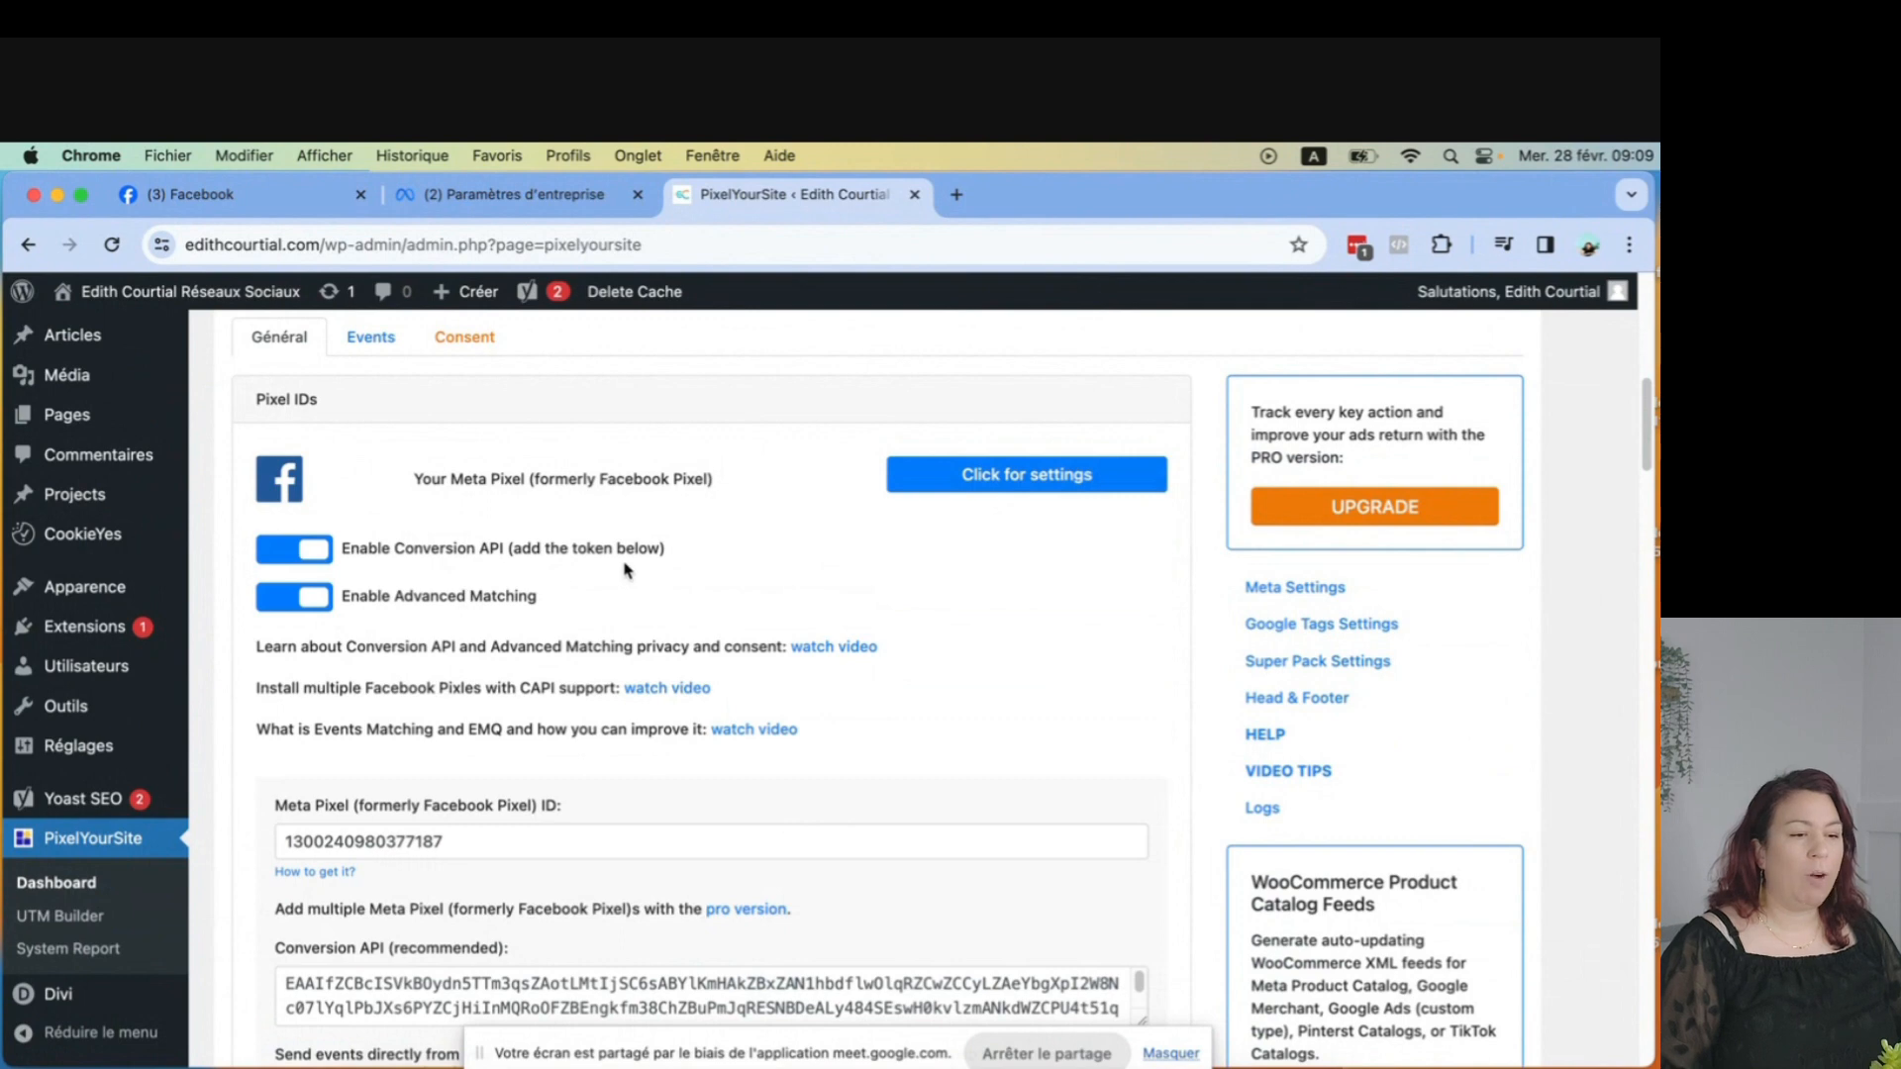
Compare the Meta Pixel ID in PixelYourSite with the data set's ID in business settings.
scroll(625, 569, down, 5)
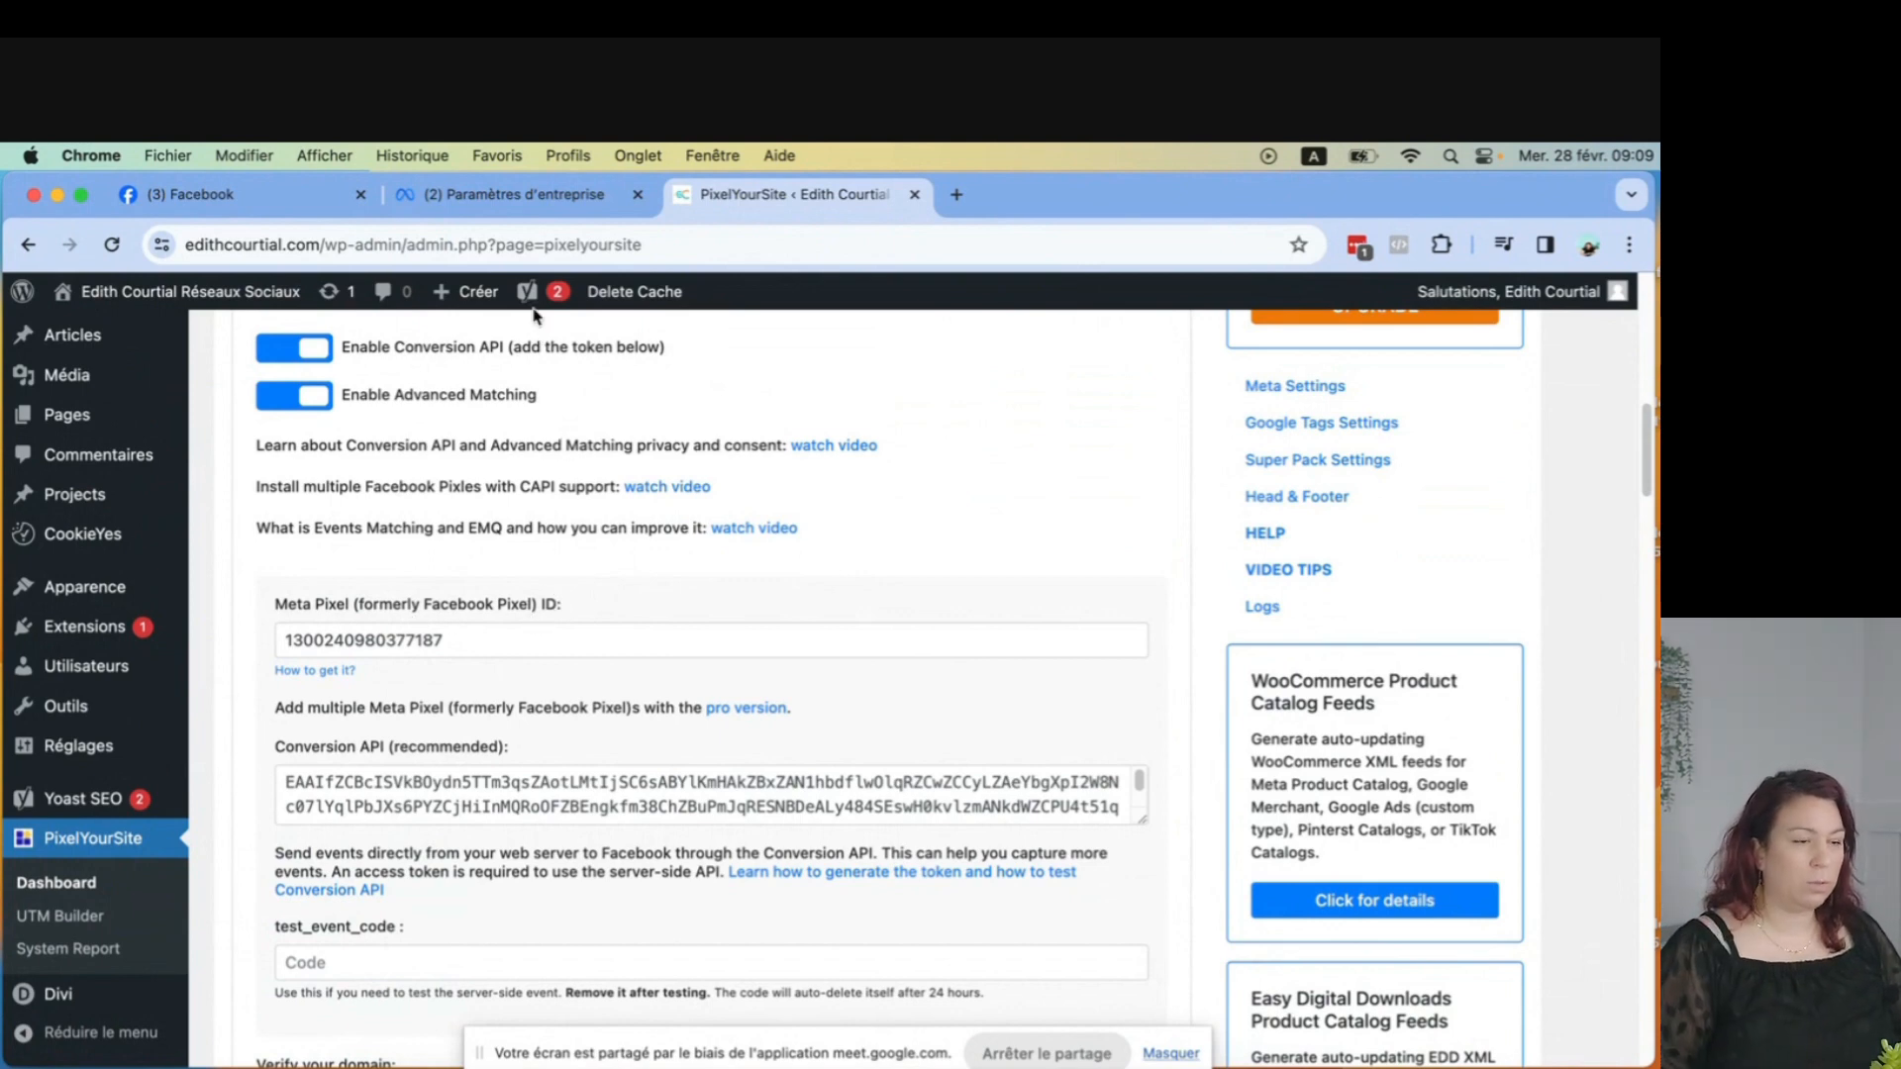
click(476, 200)
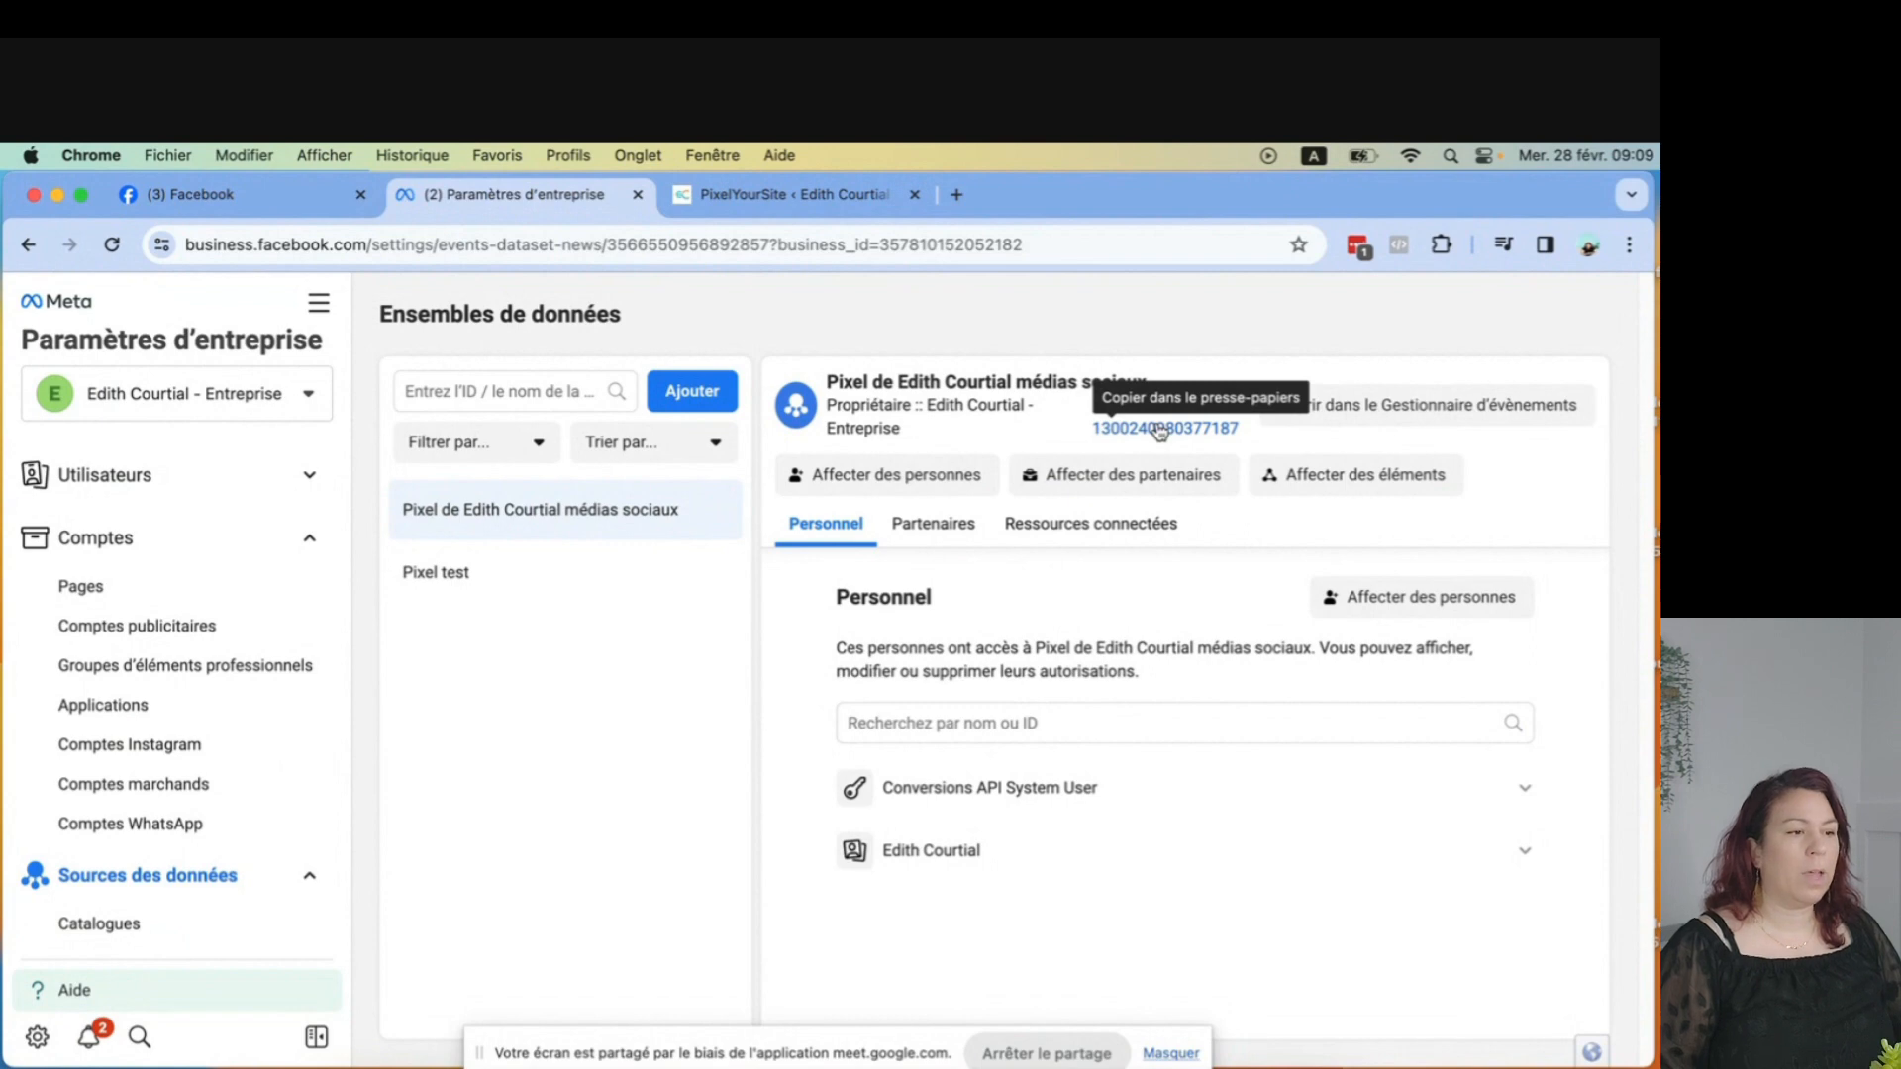
click(804, 203)
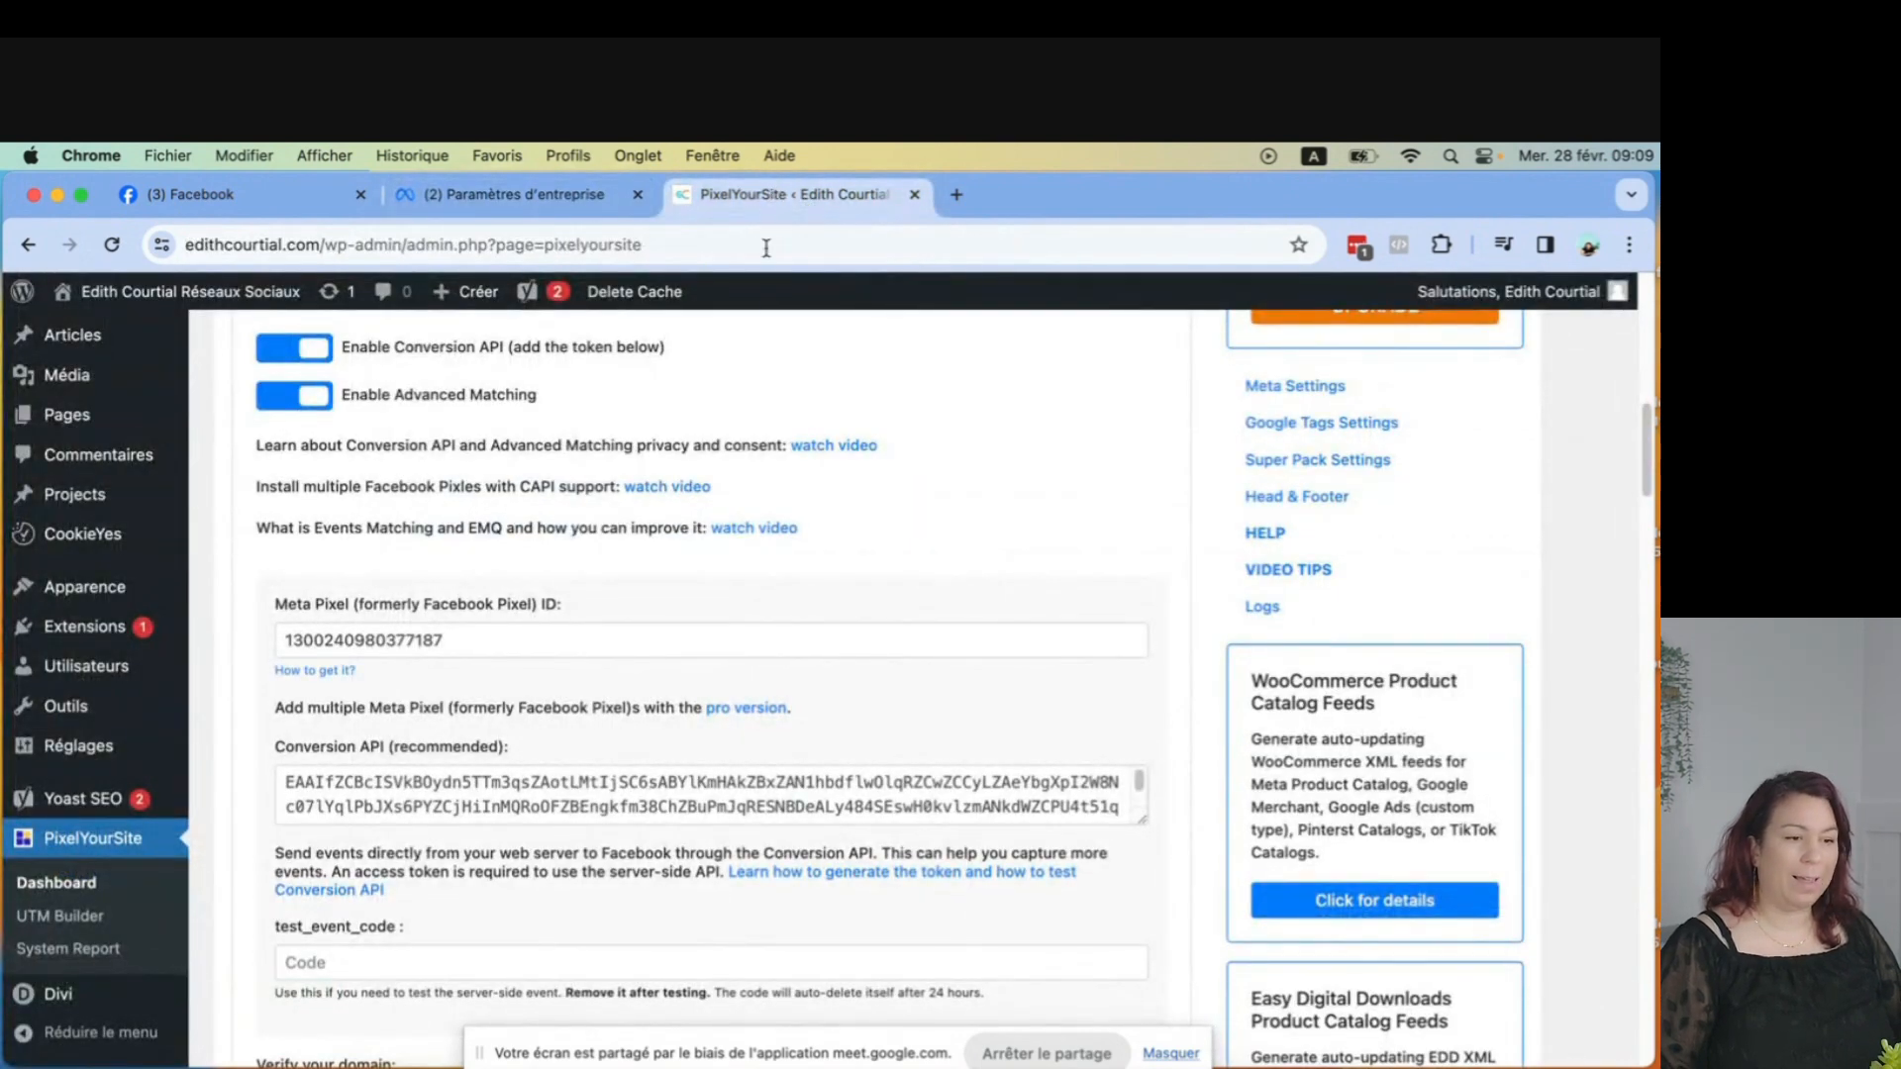
drag(454, 642, 284, 644)
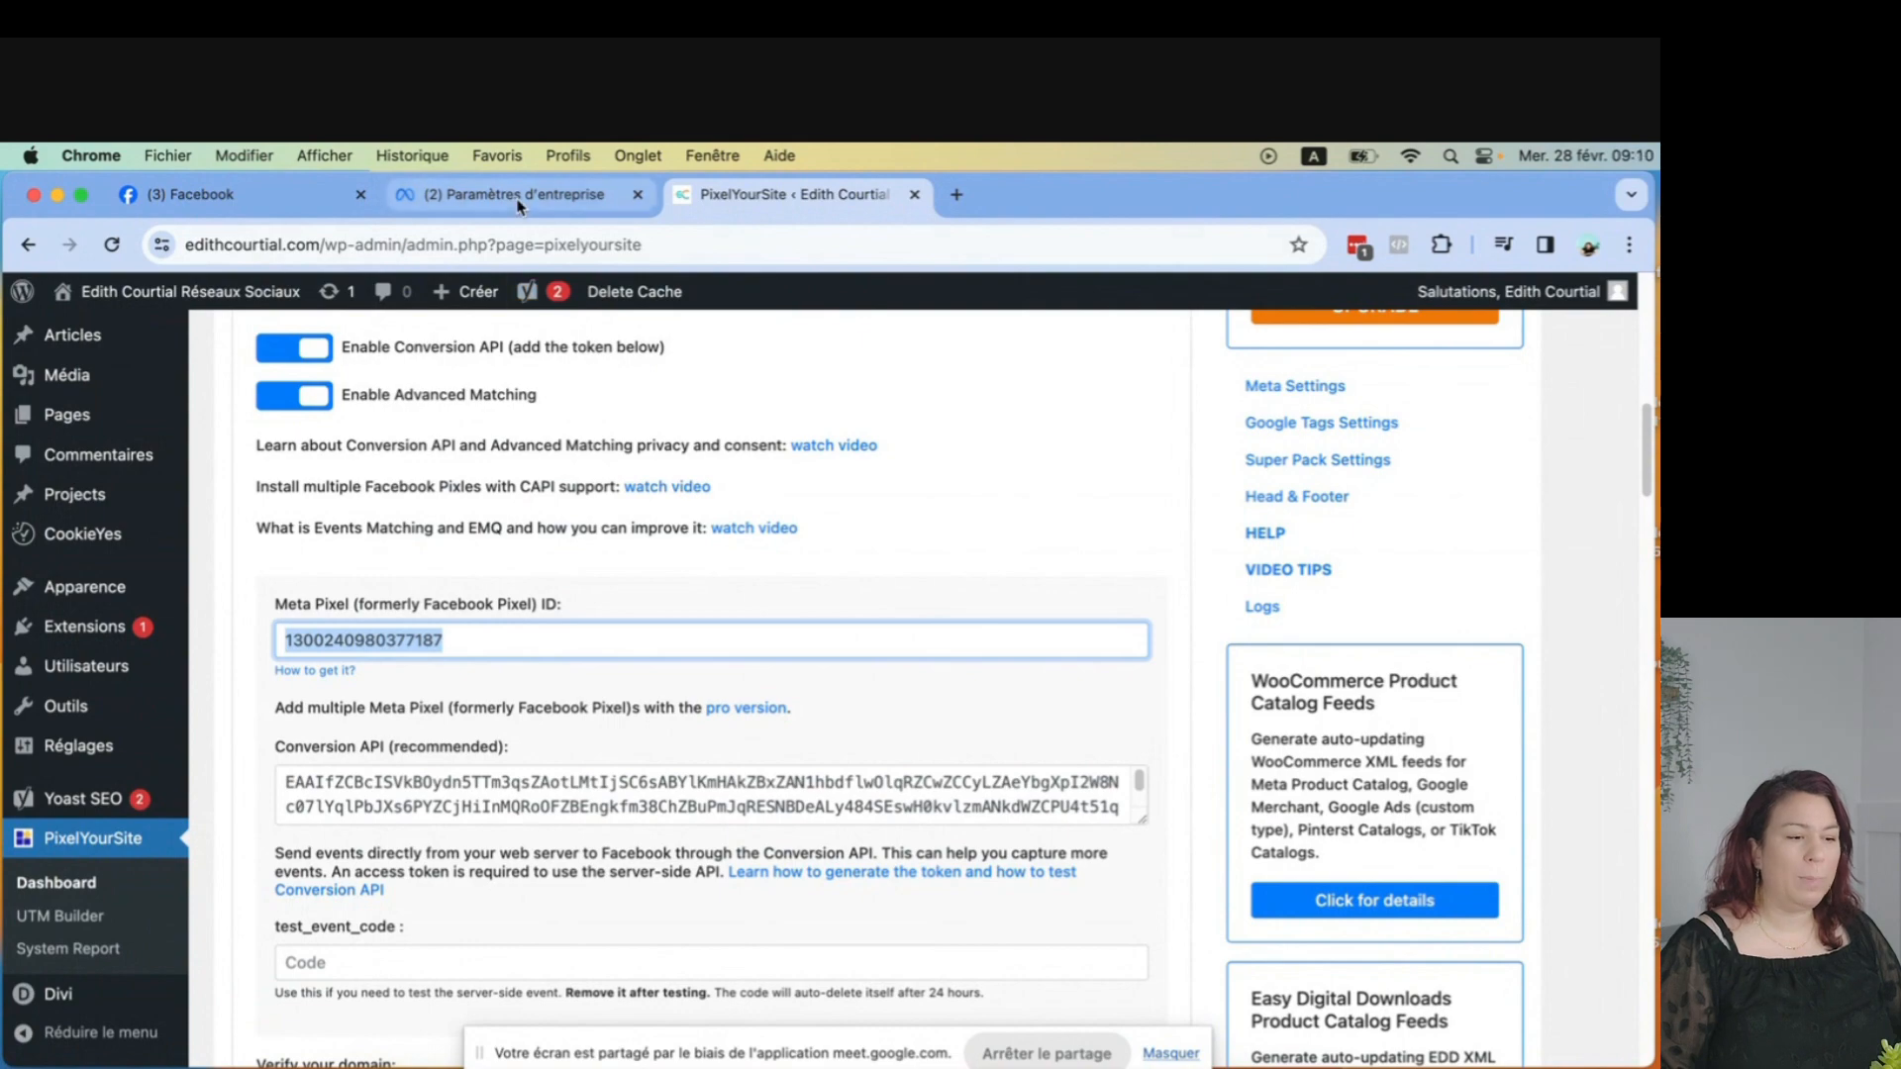
scroll(847, 680, down, 15)
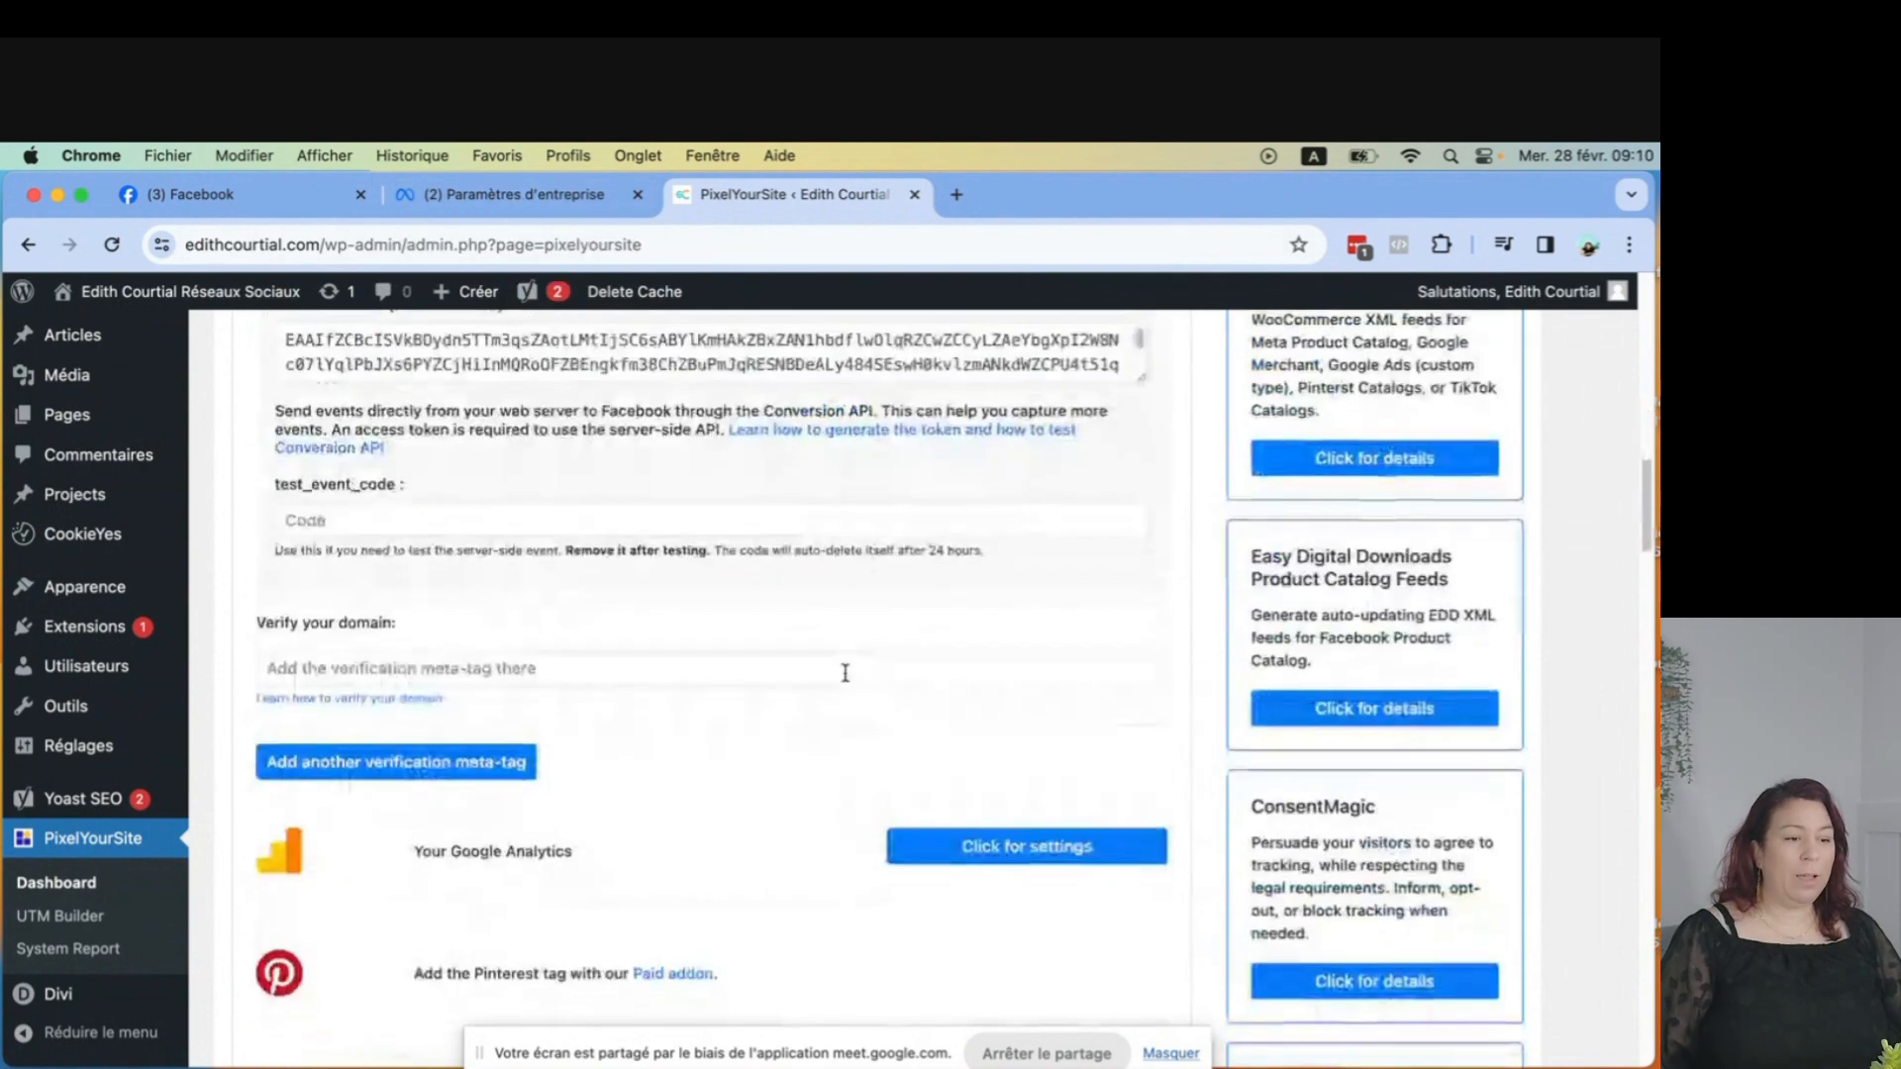
scroll(842, 683, down, 20)
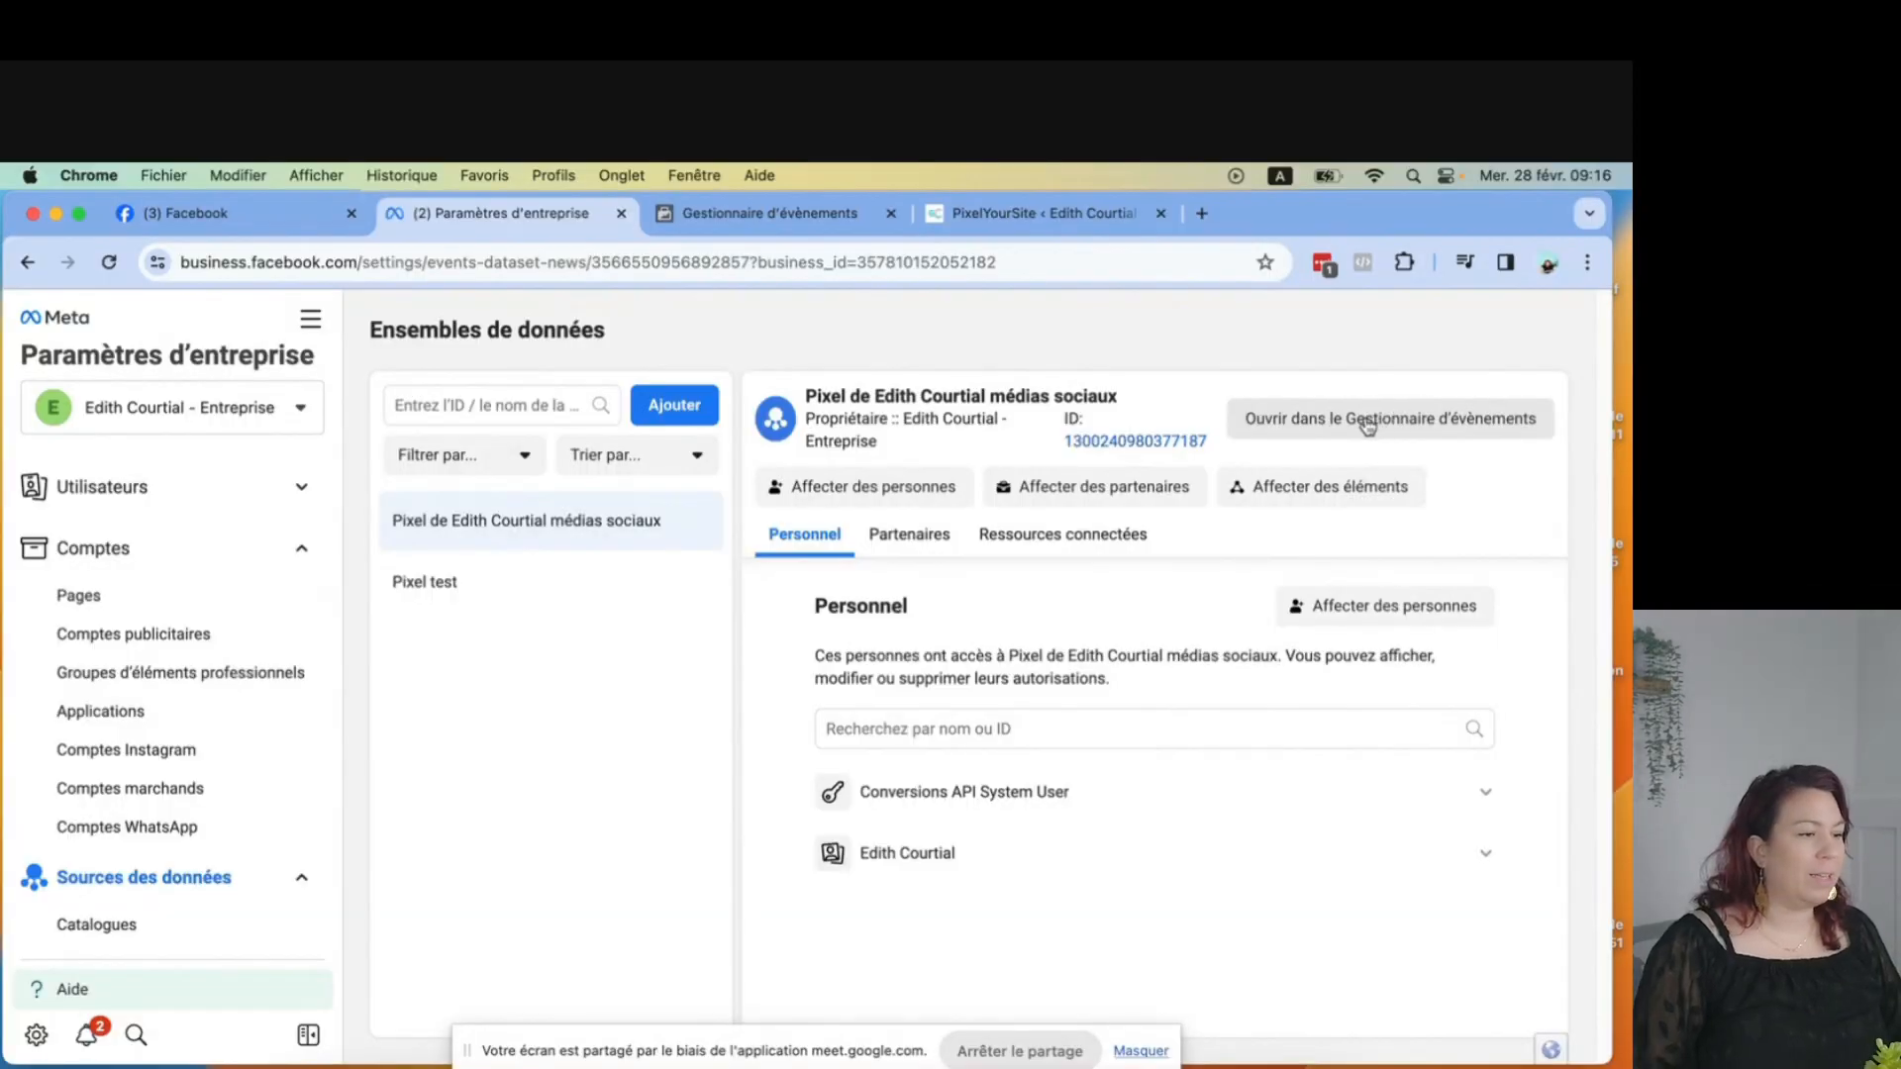
click(1367, 426)
click(1159, 213)
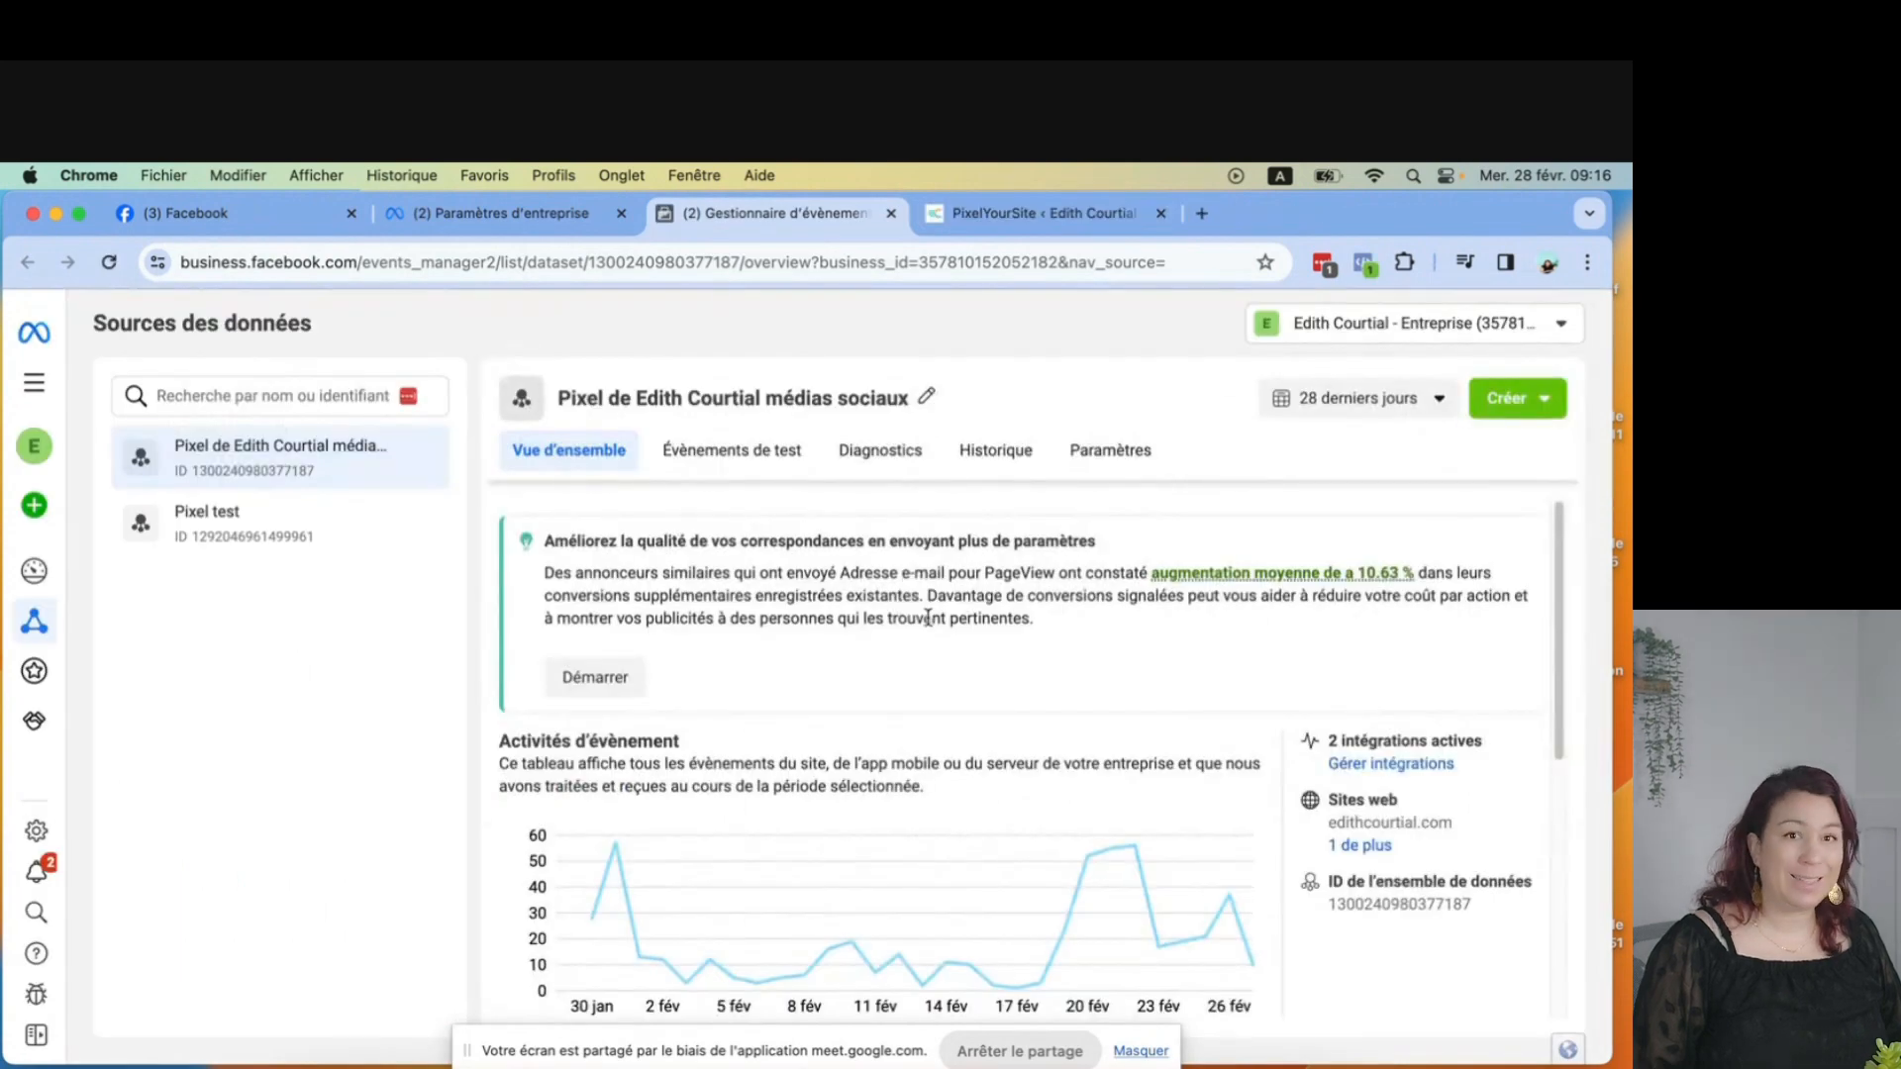
Review the pixel's active integrations and open the management options for the Meta Pixel integration.
click(1386, 766)
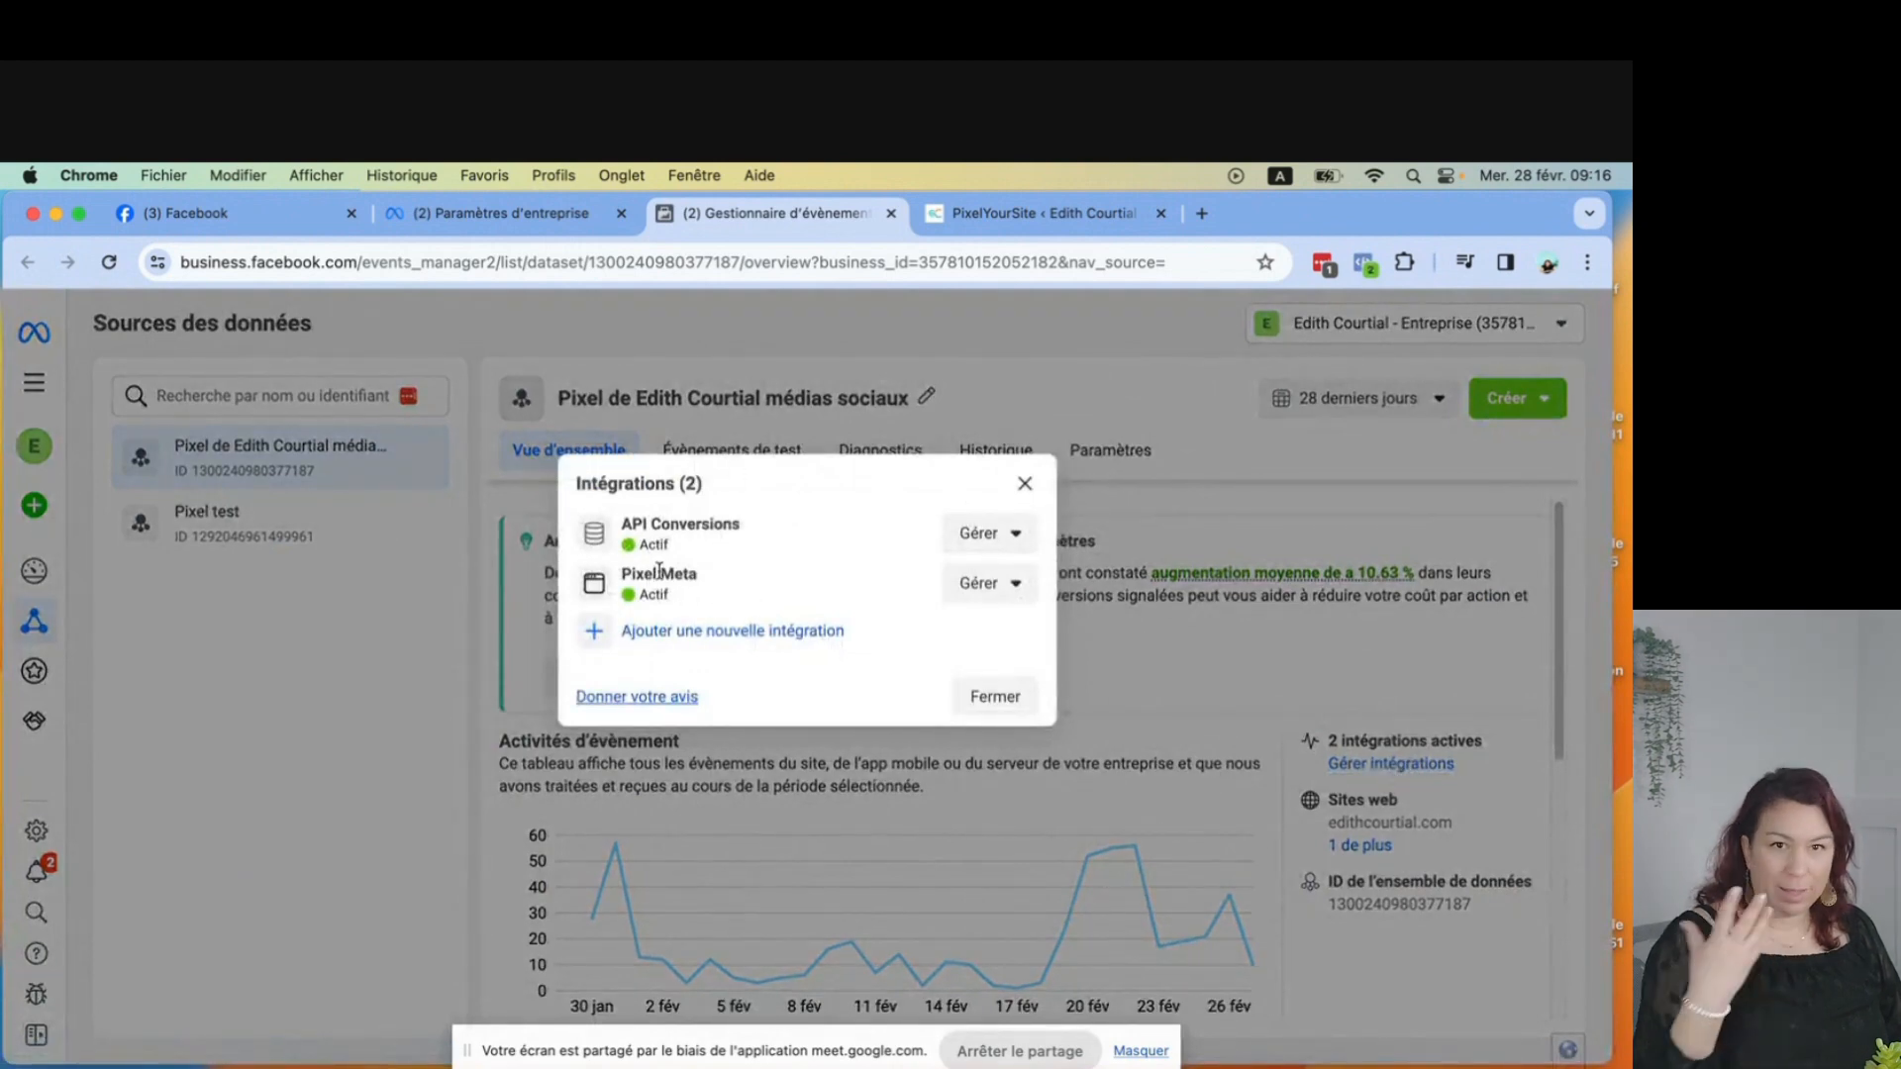
drag(621, 574, 690, 571)
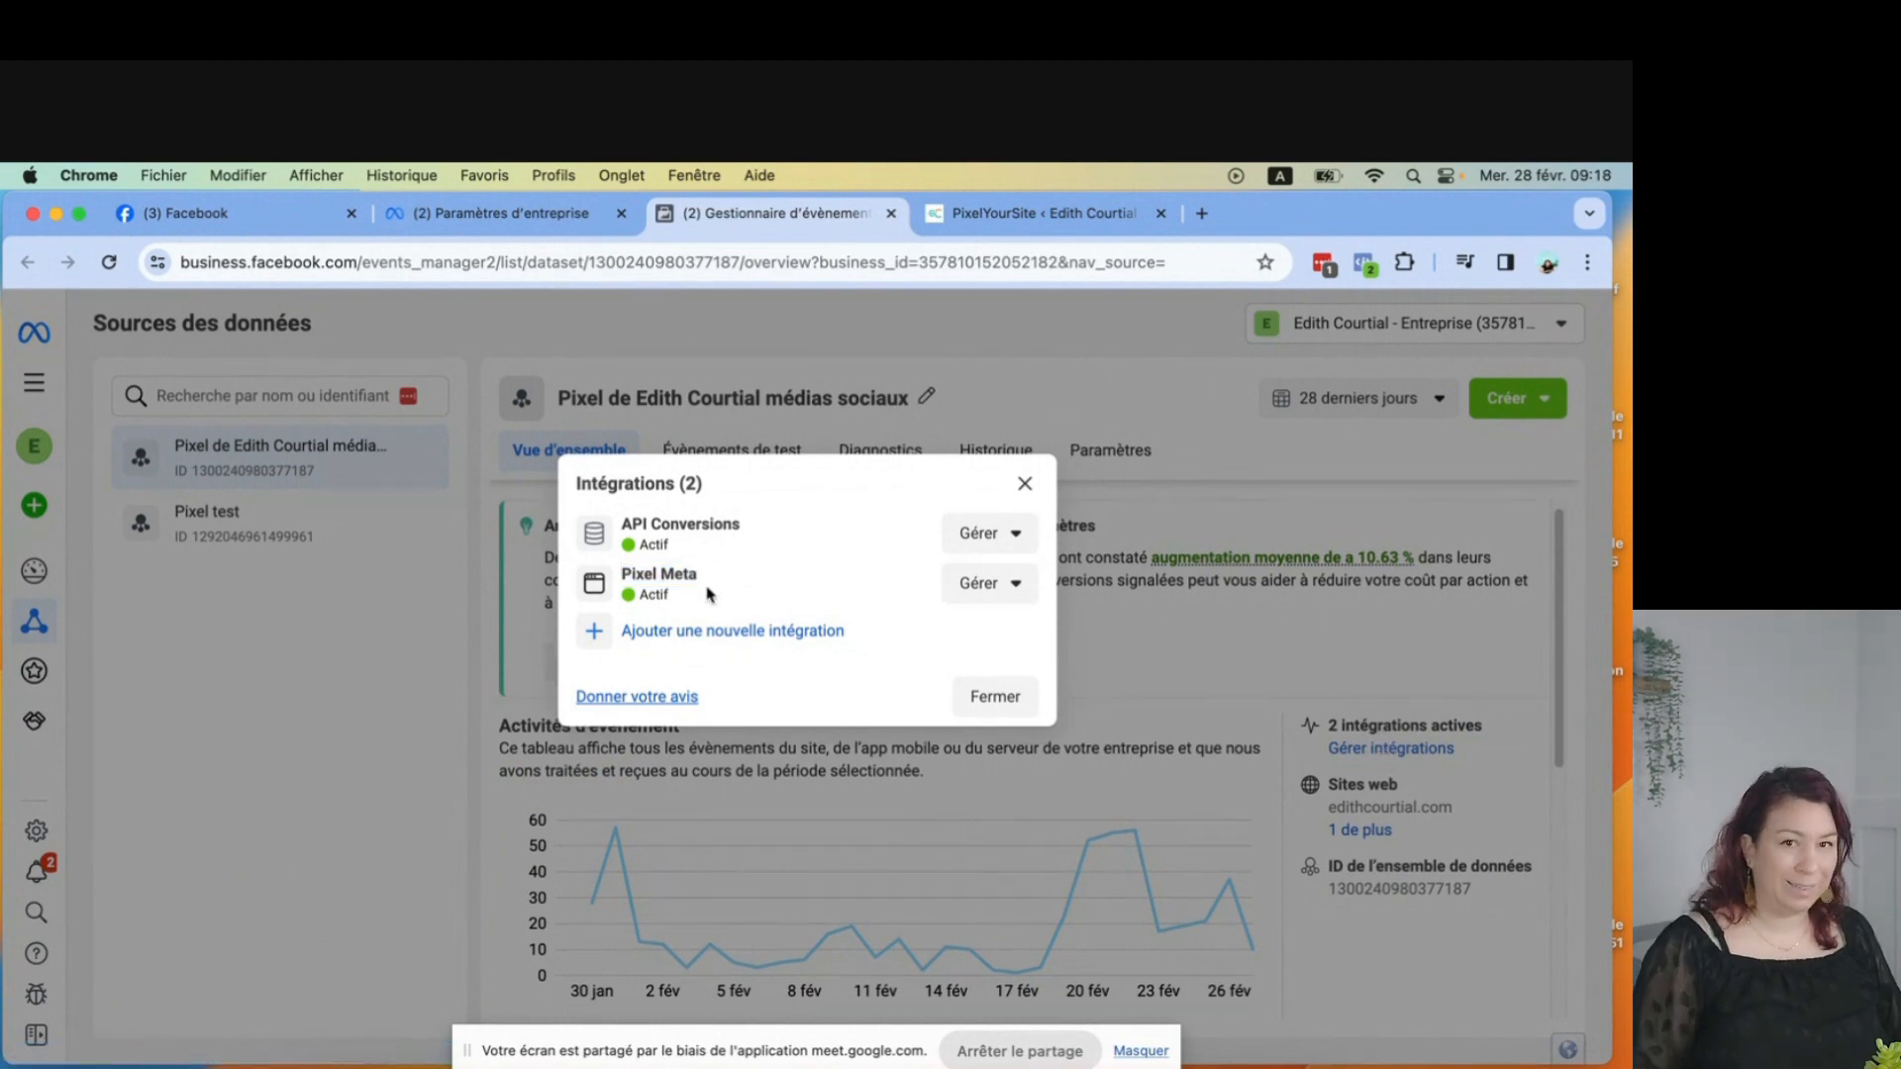
click(978, 584)
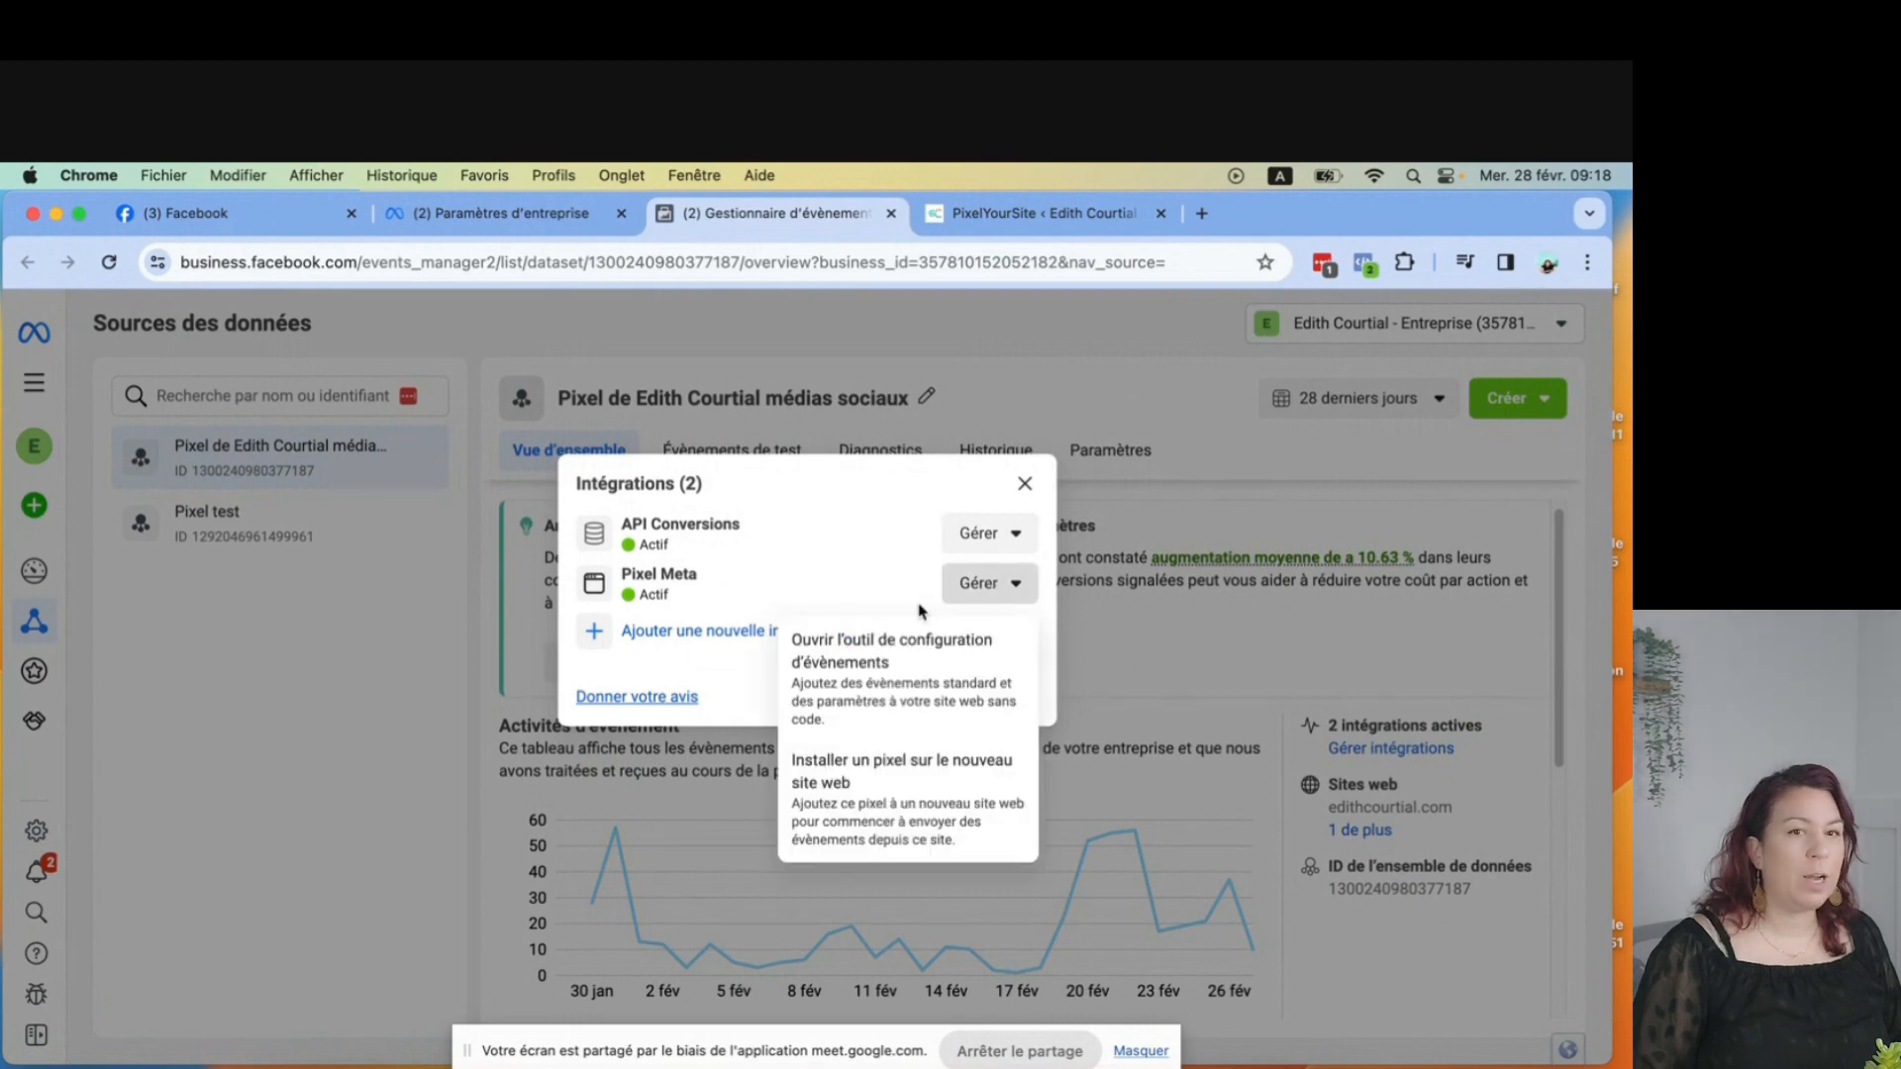
Start installing the pixel on a new website and choose to check partner integrations.
click(878, 821)
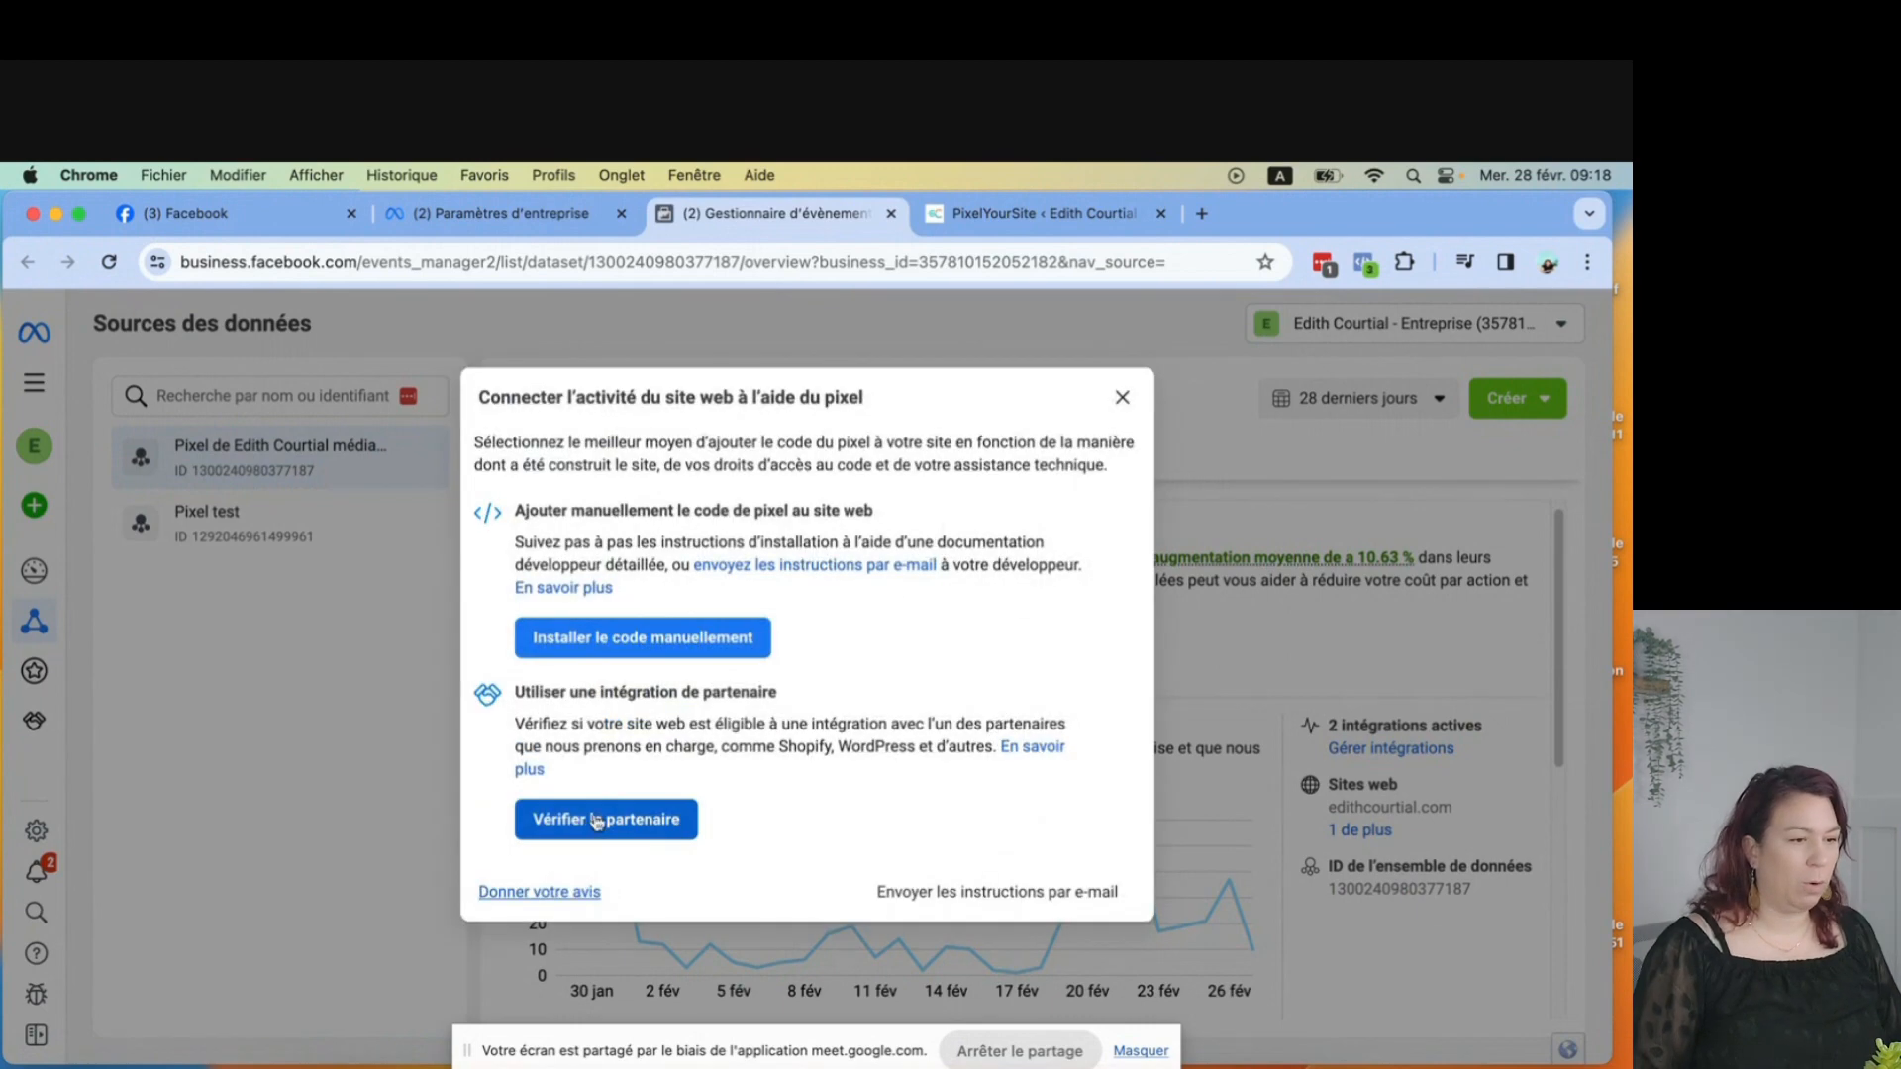
click(592, 828)
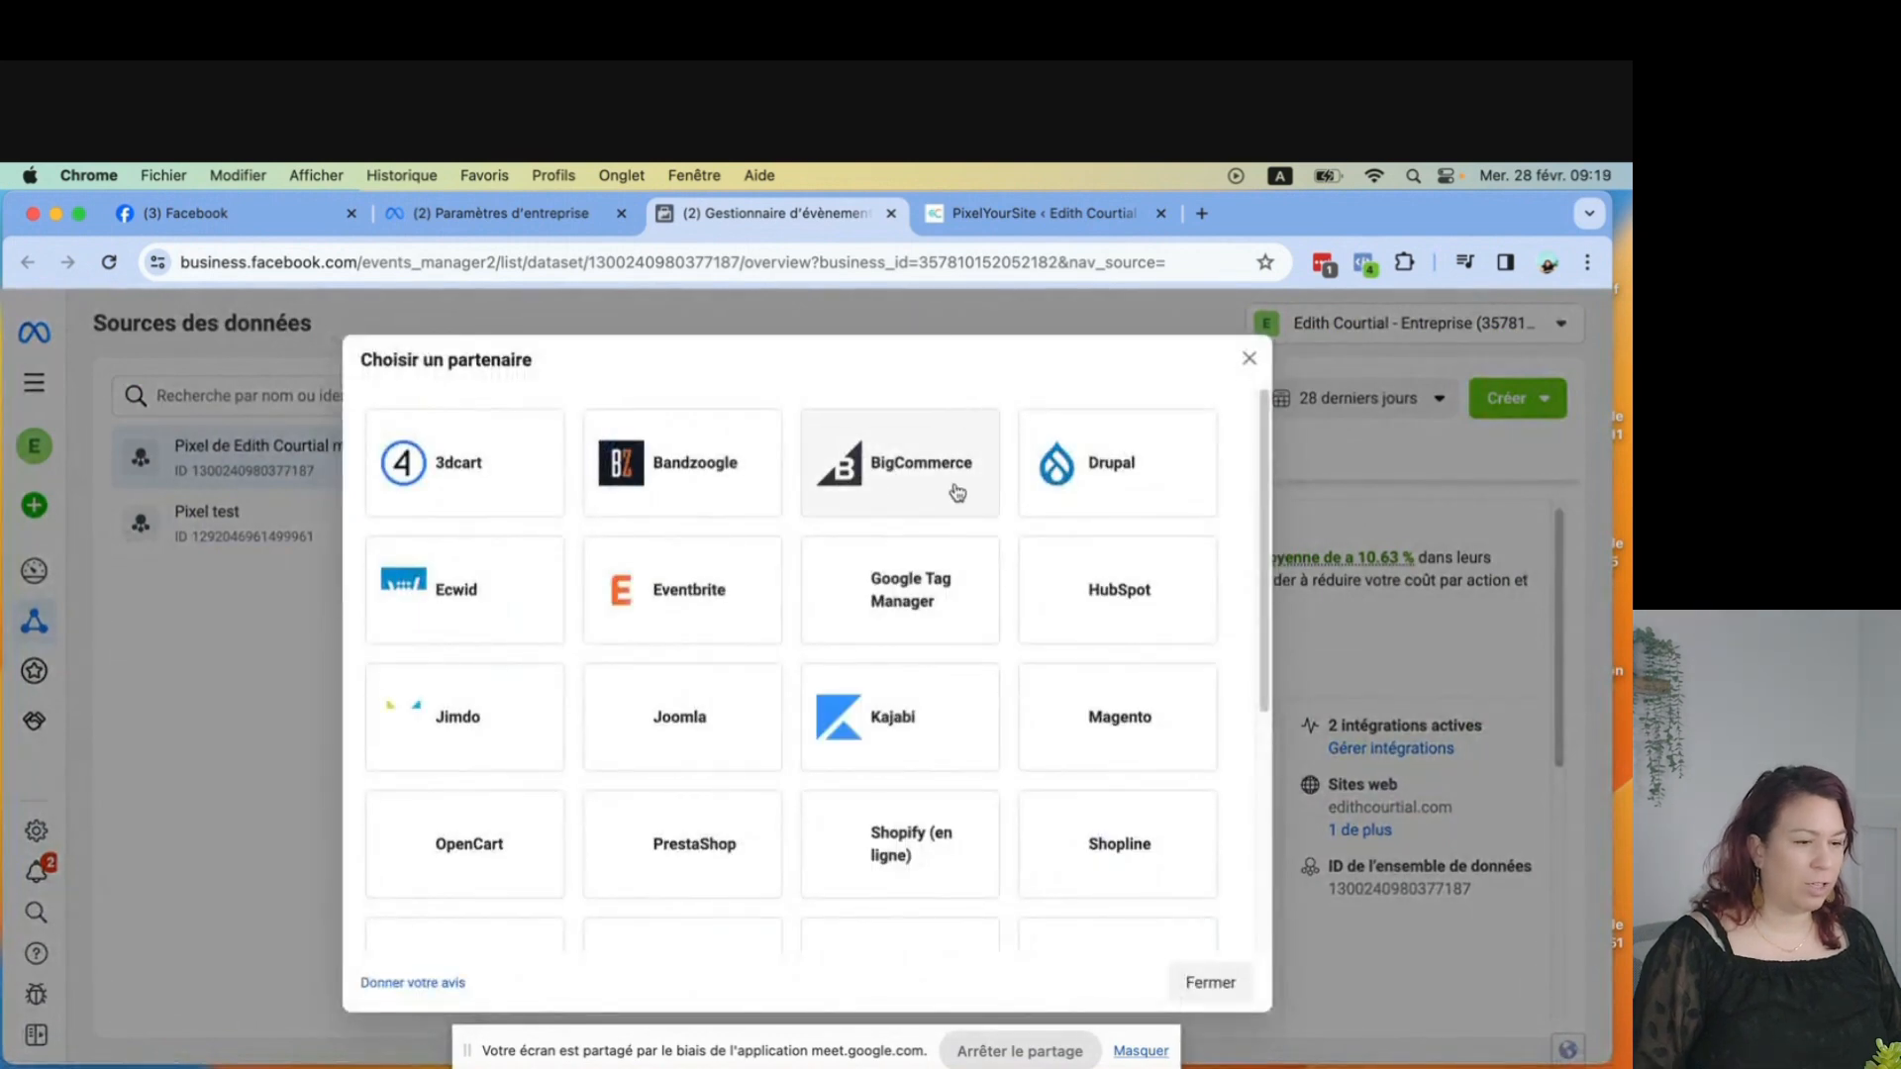
Pick WordPress from the list of integration partners.
scroll(993, 561, down, 5)
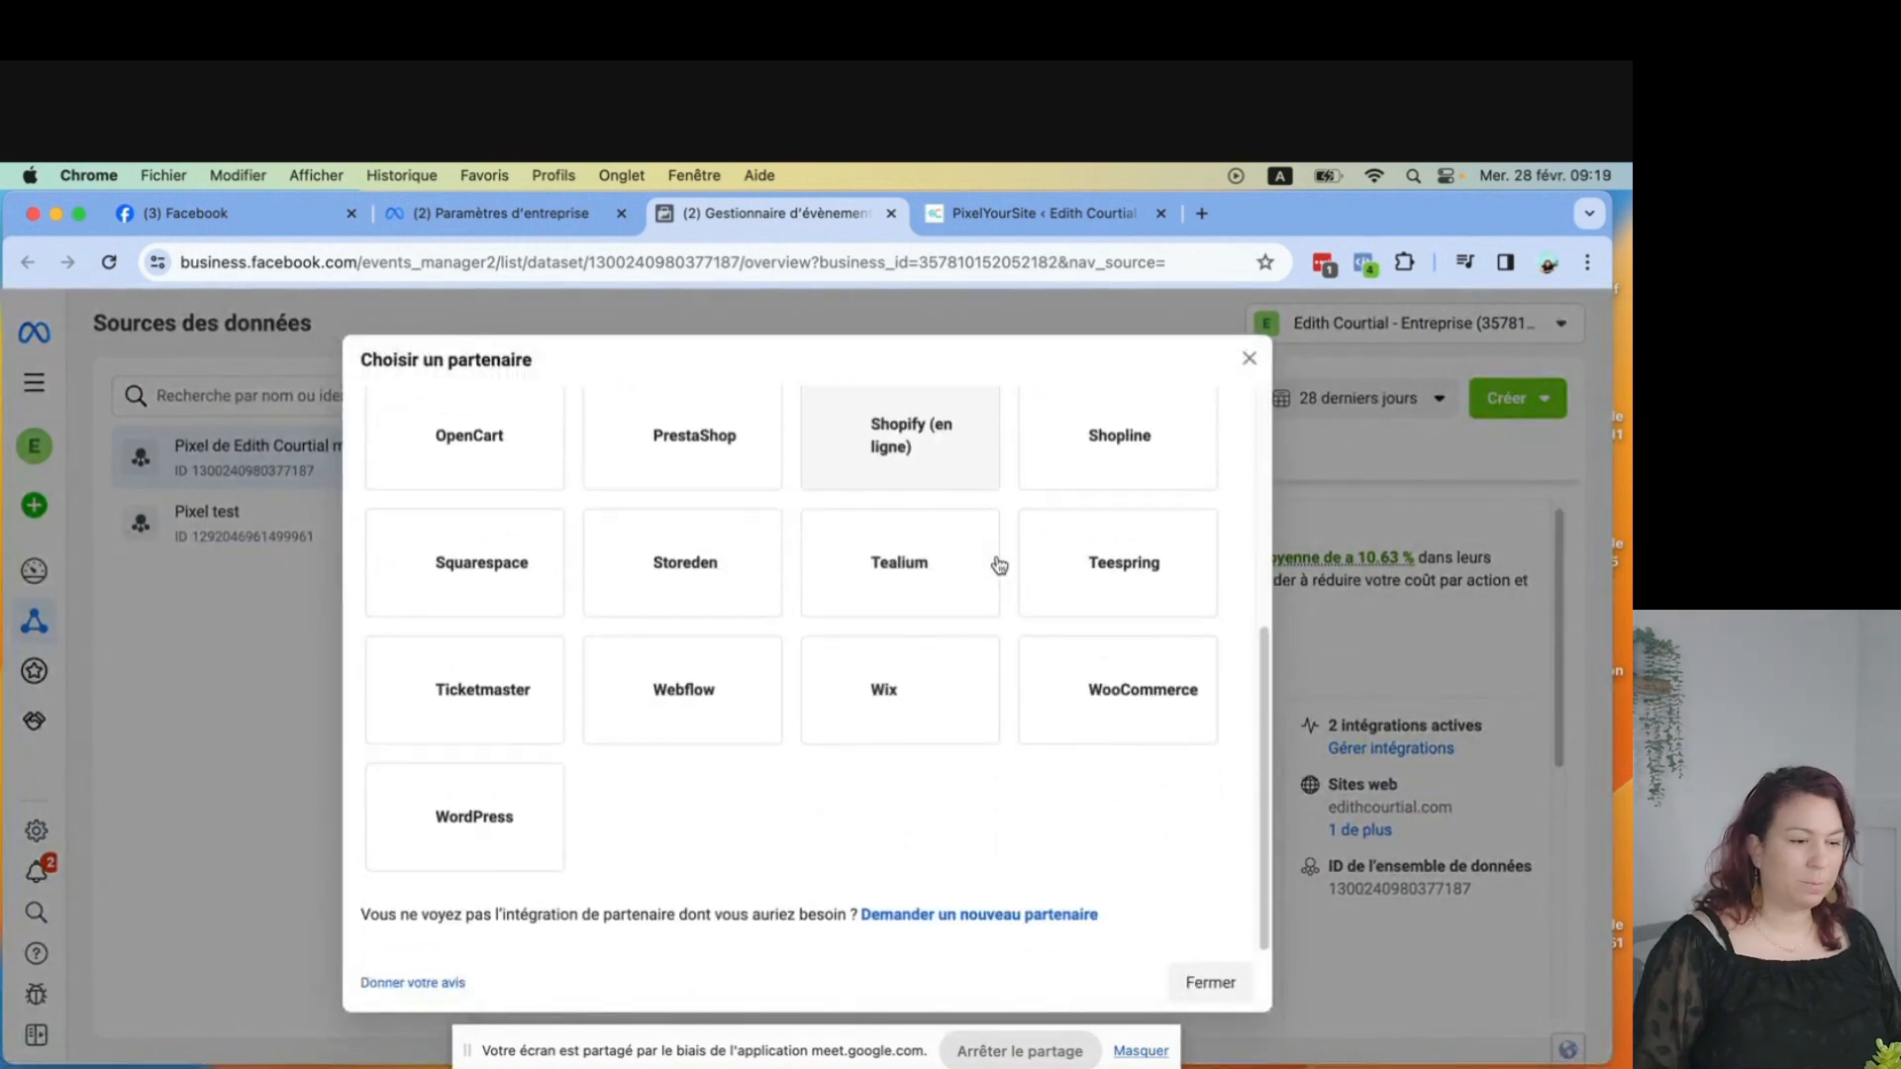
click(436, 822)
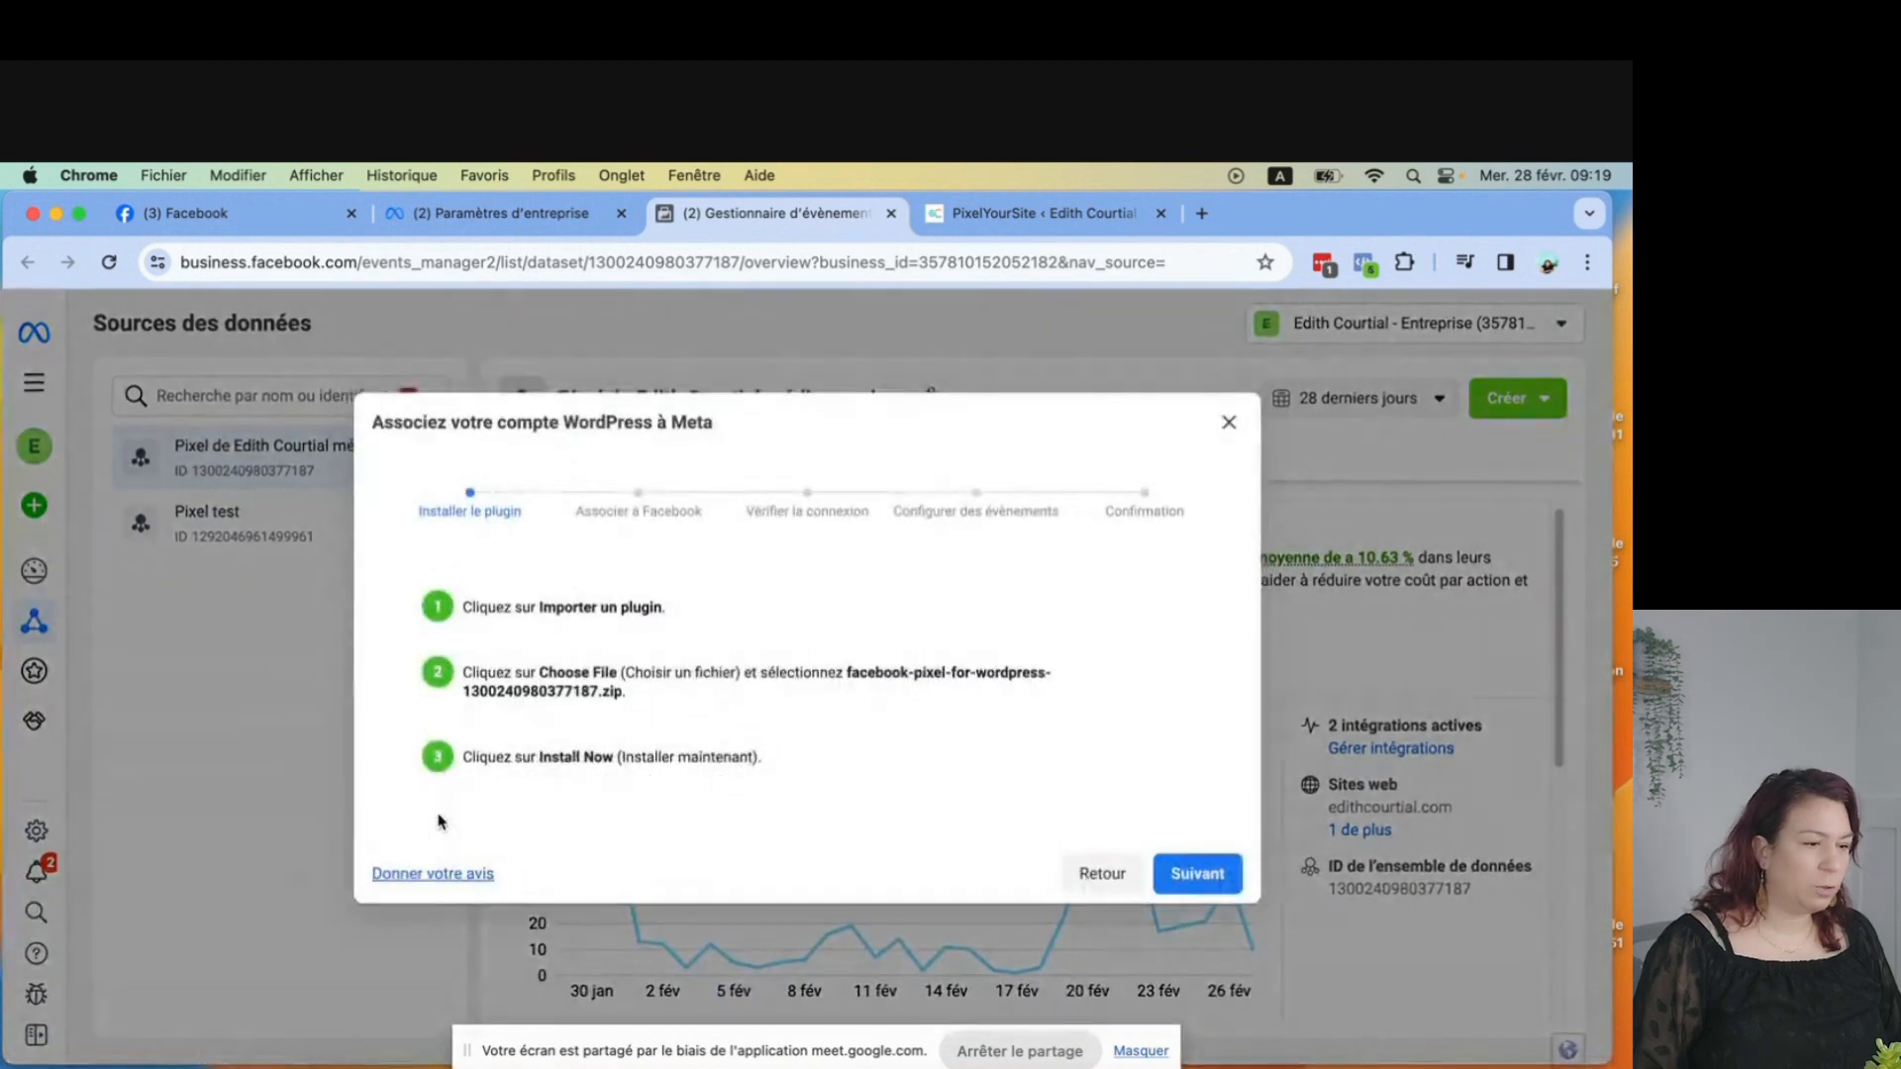
Advance through the WordPress connection wizard to the event configuration stage.
click(1234, 886)
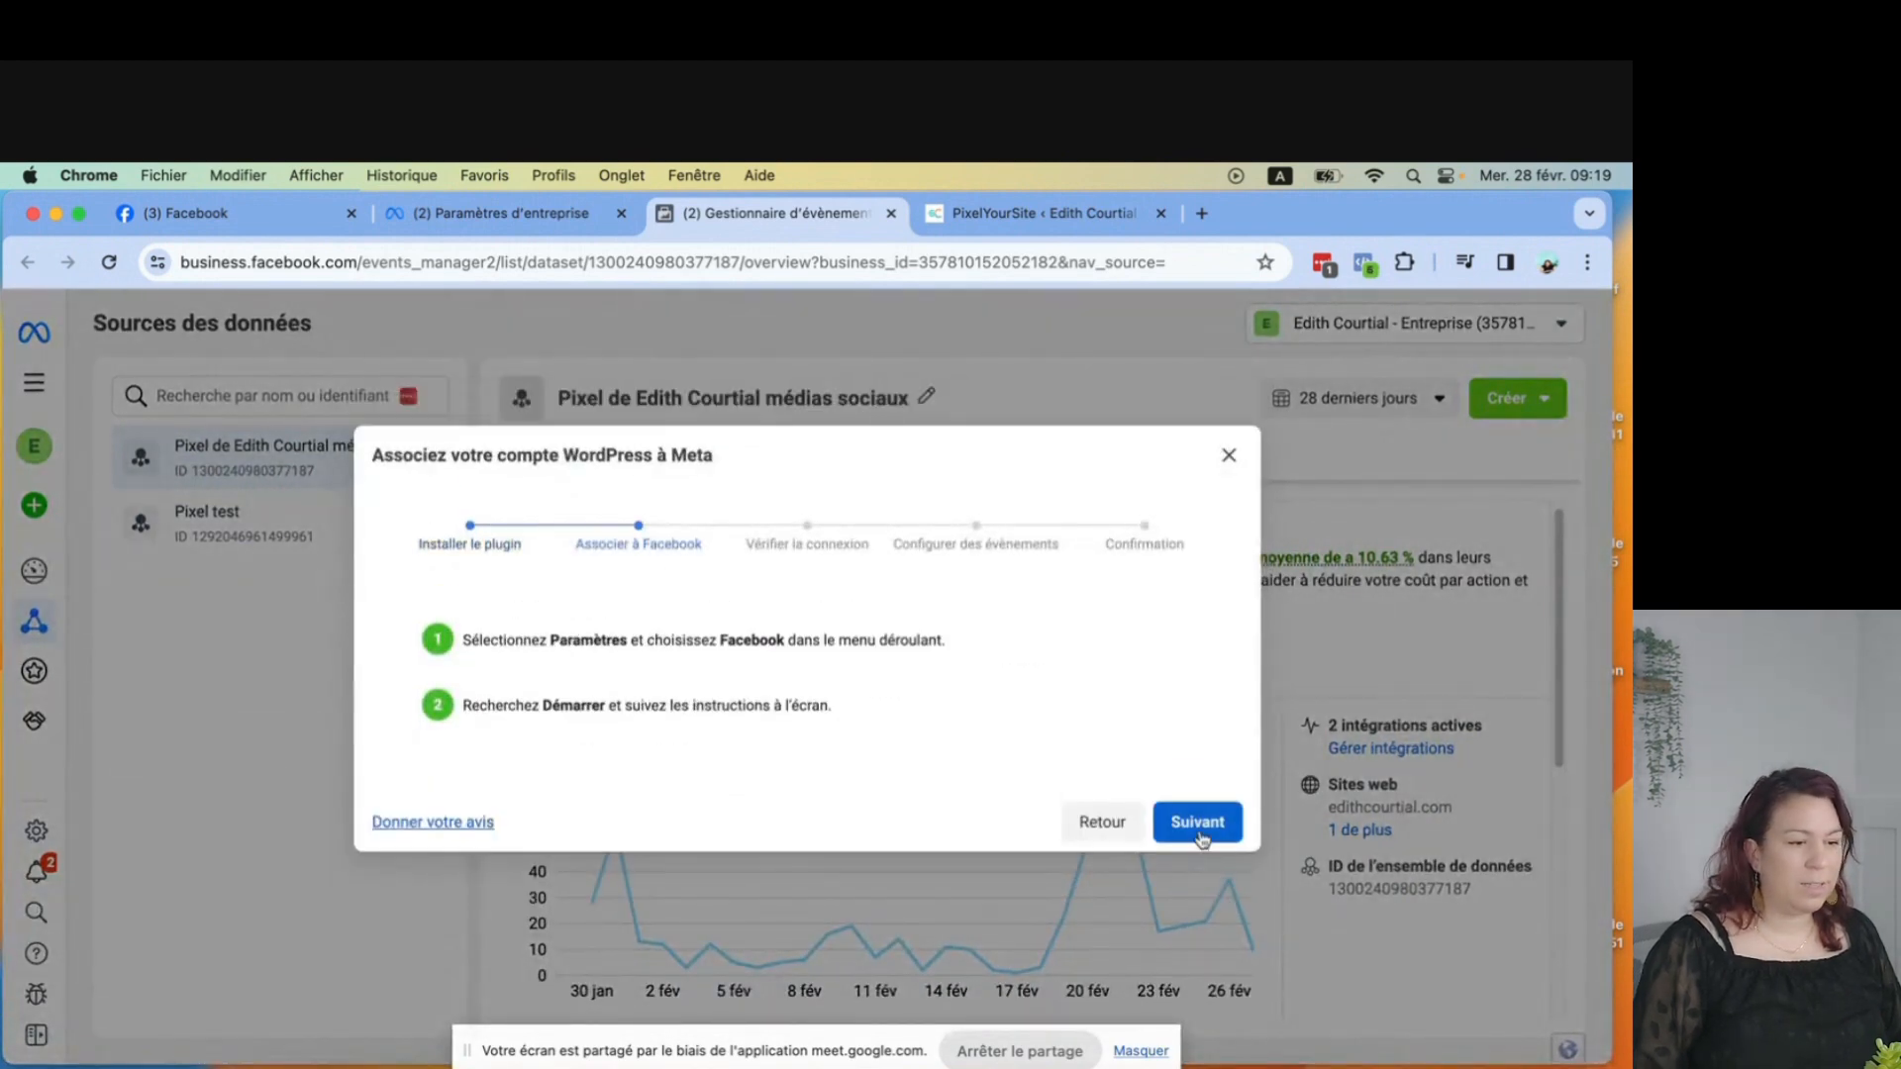
click(1203, 830)
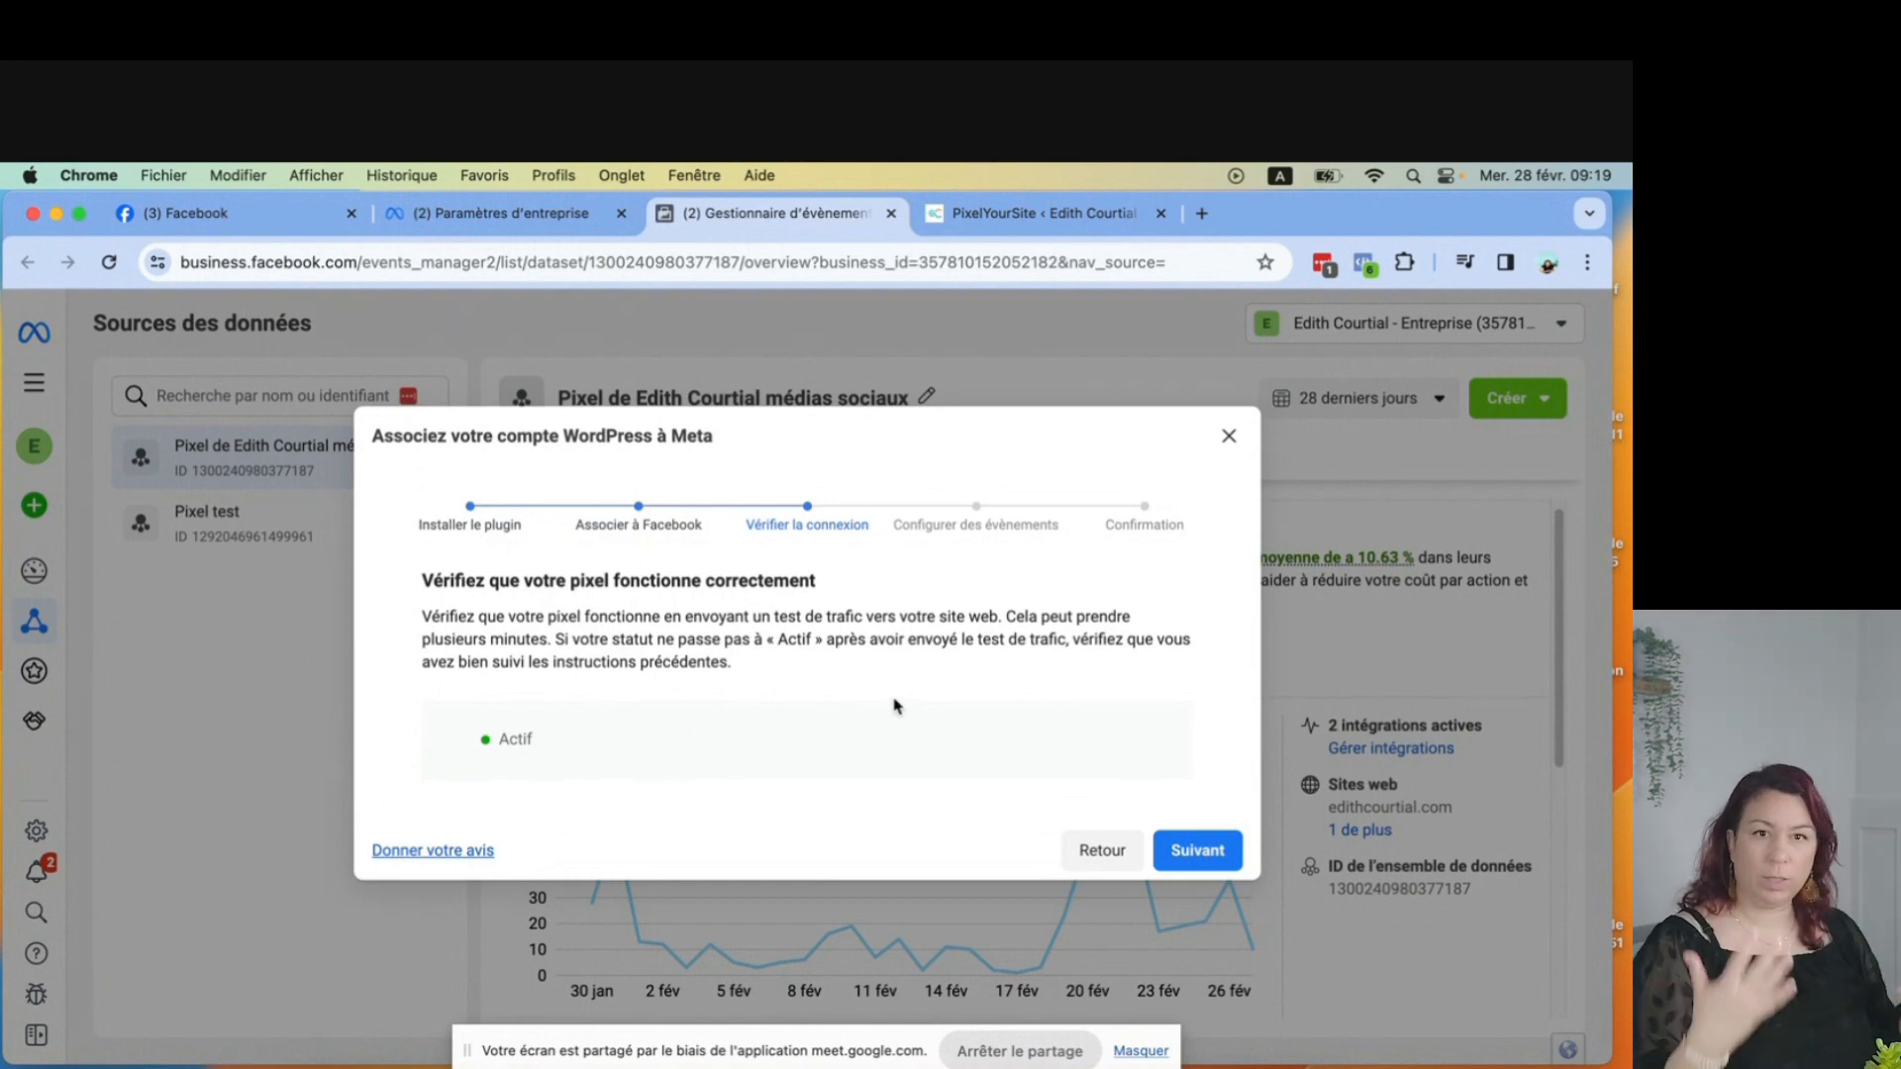
click(583, 838)
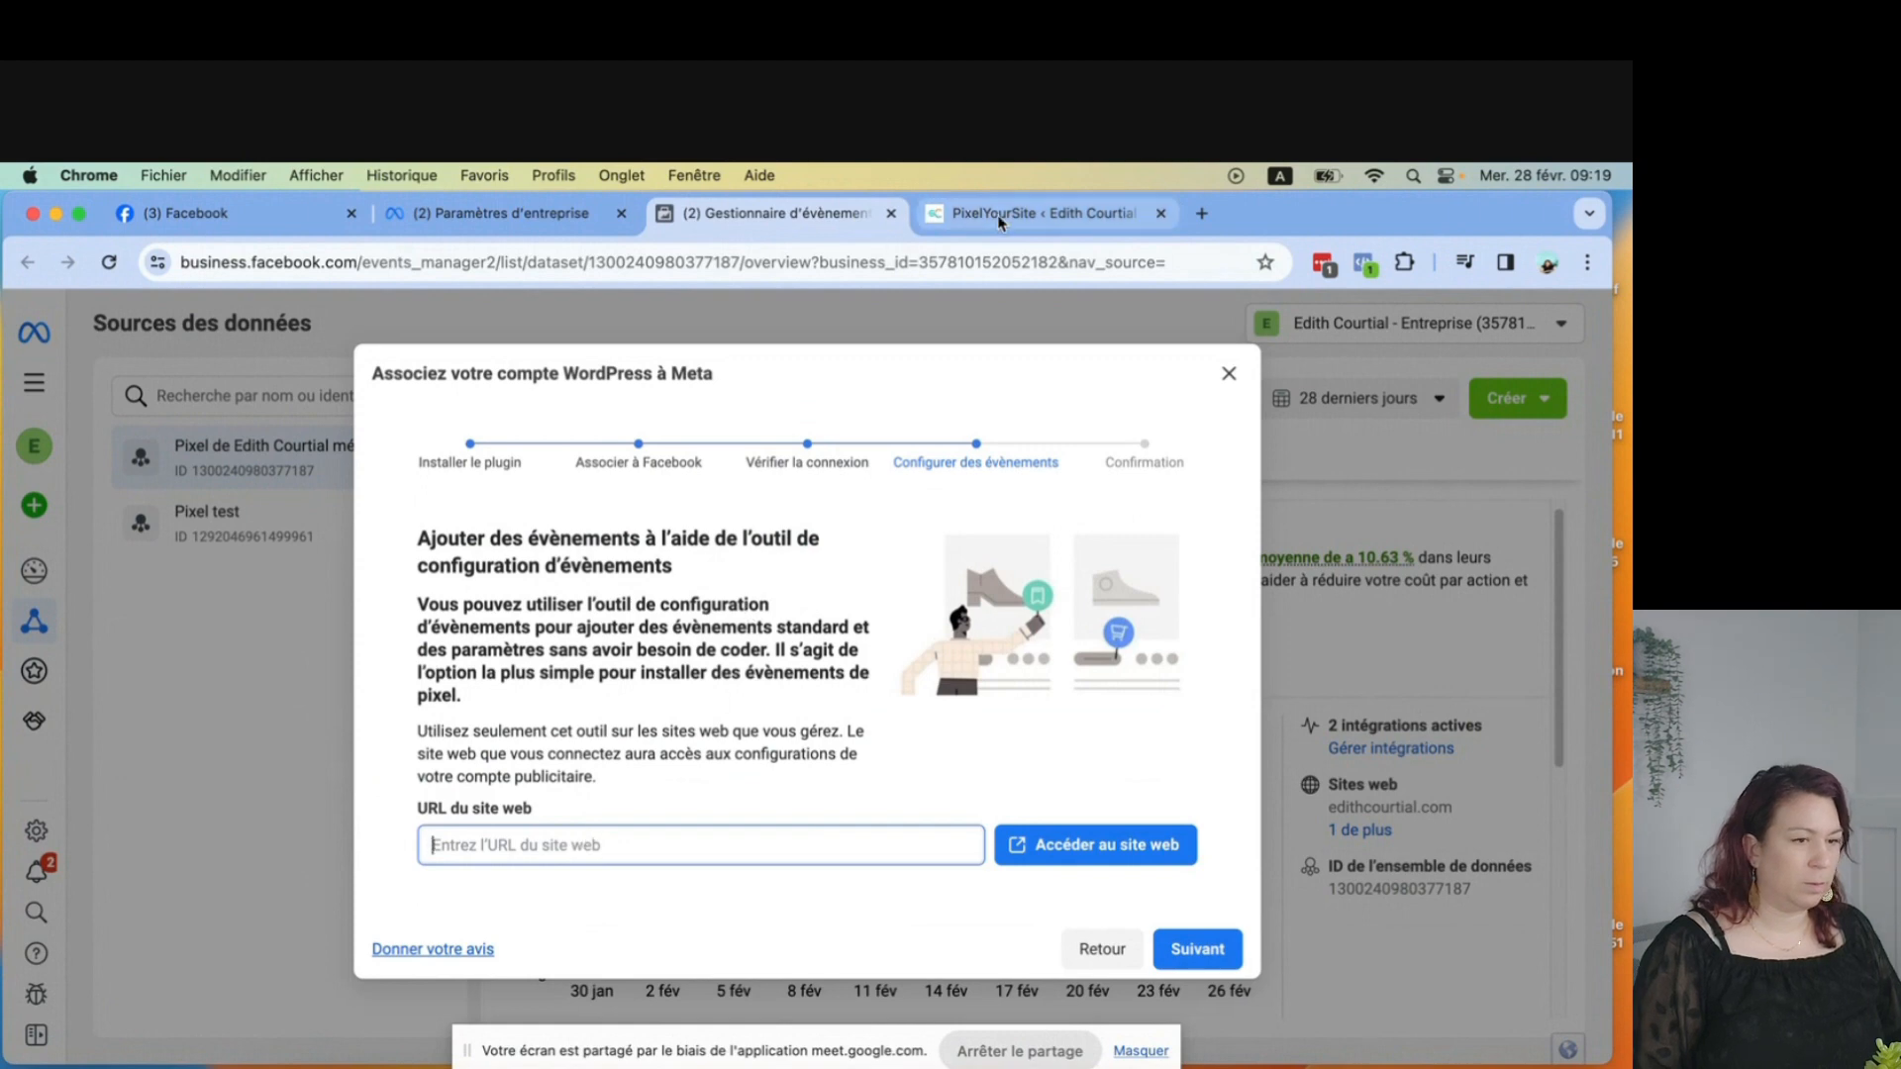
click(1202, 213)
click(620, 797)
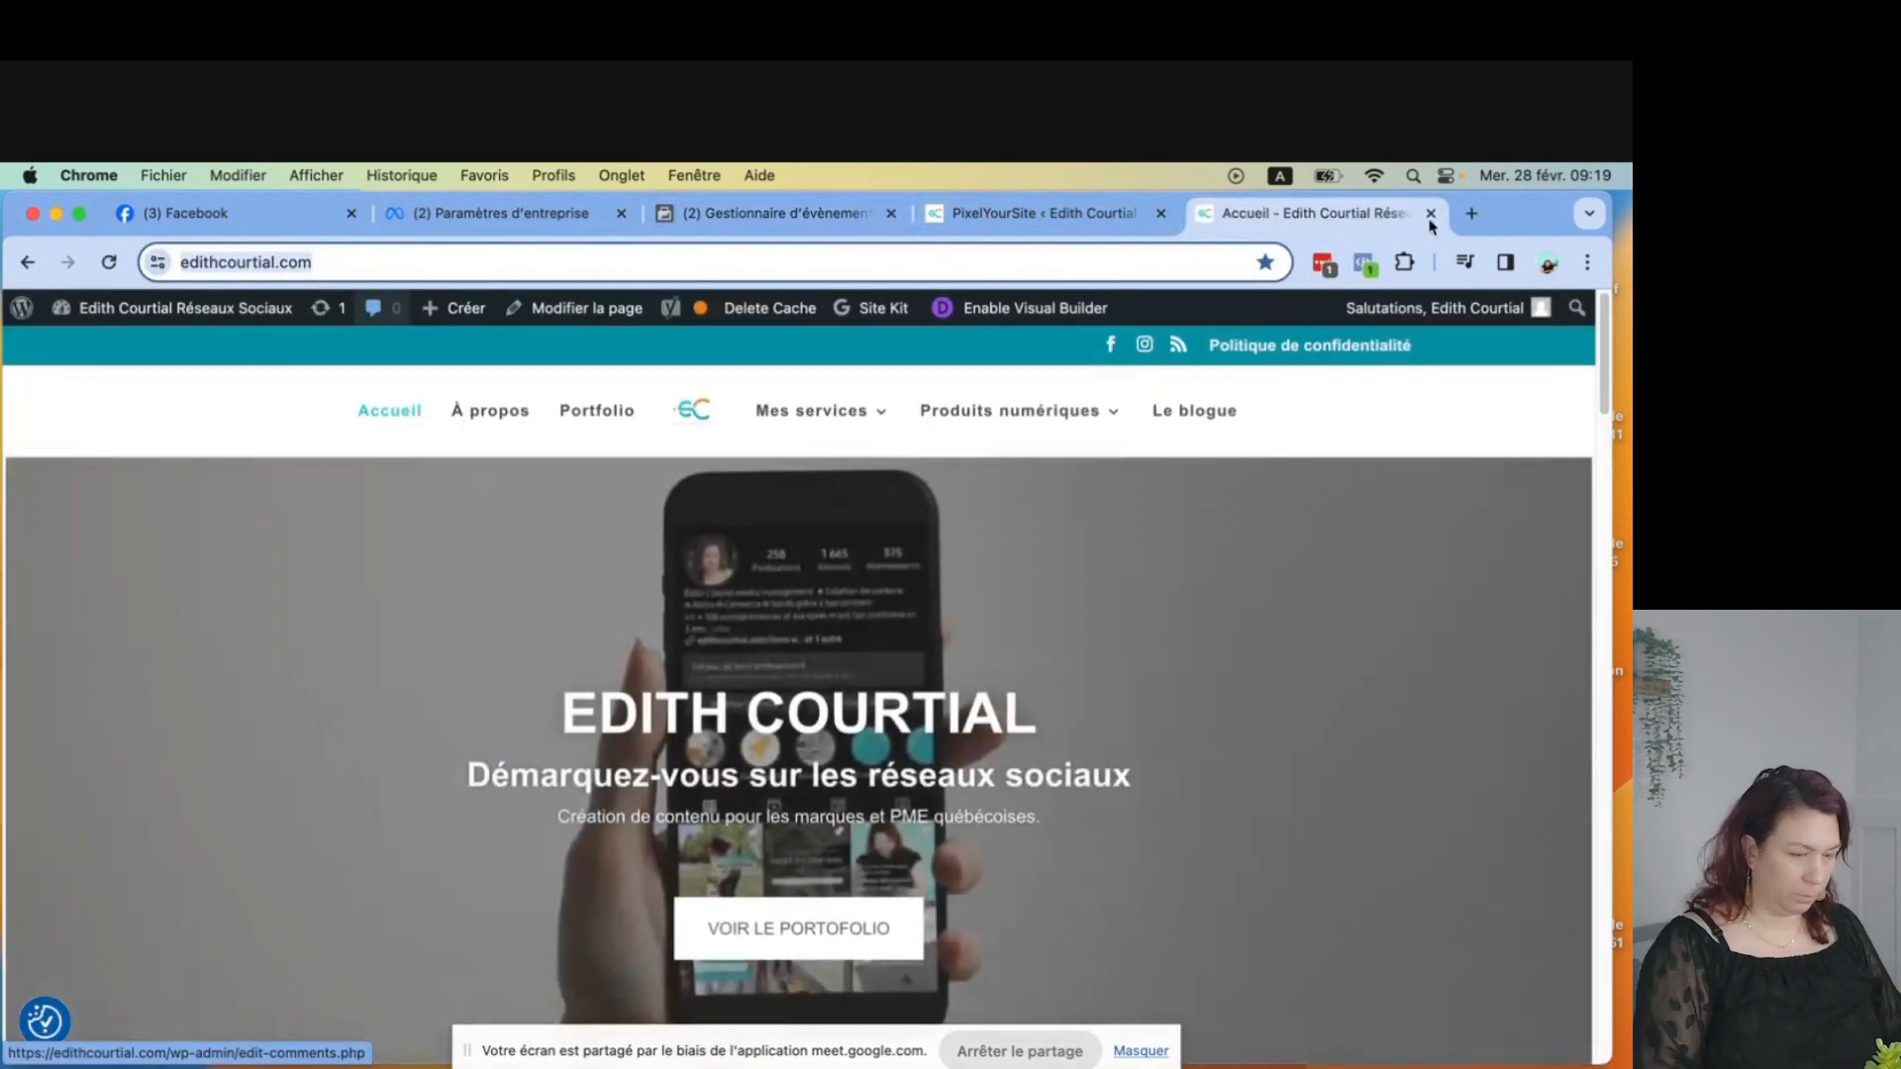
key(super+w)
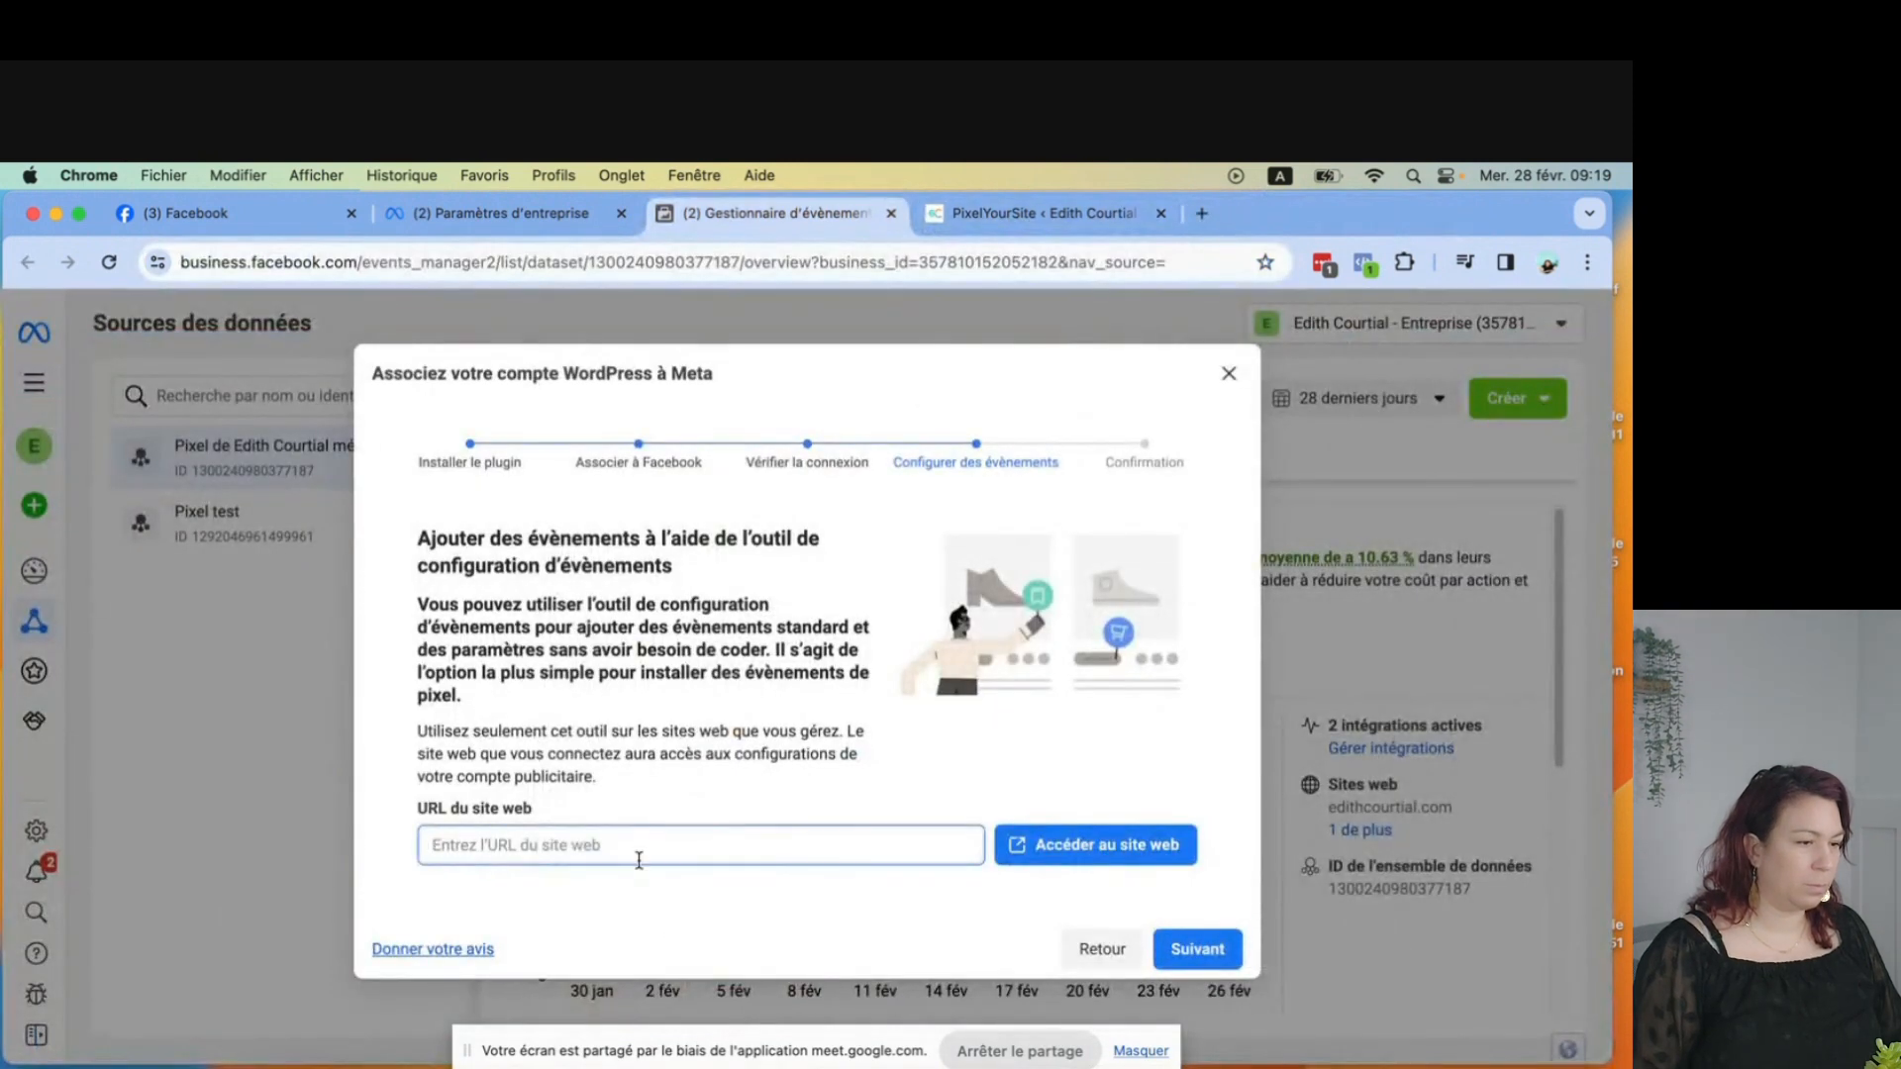
text(https://edithcourtial.com/)
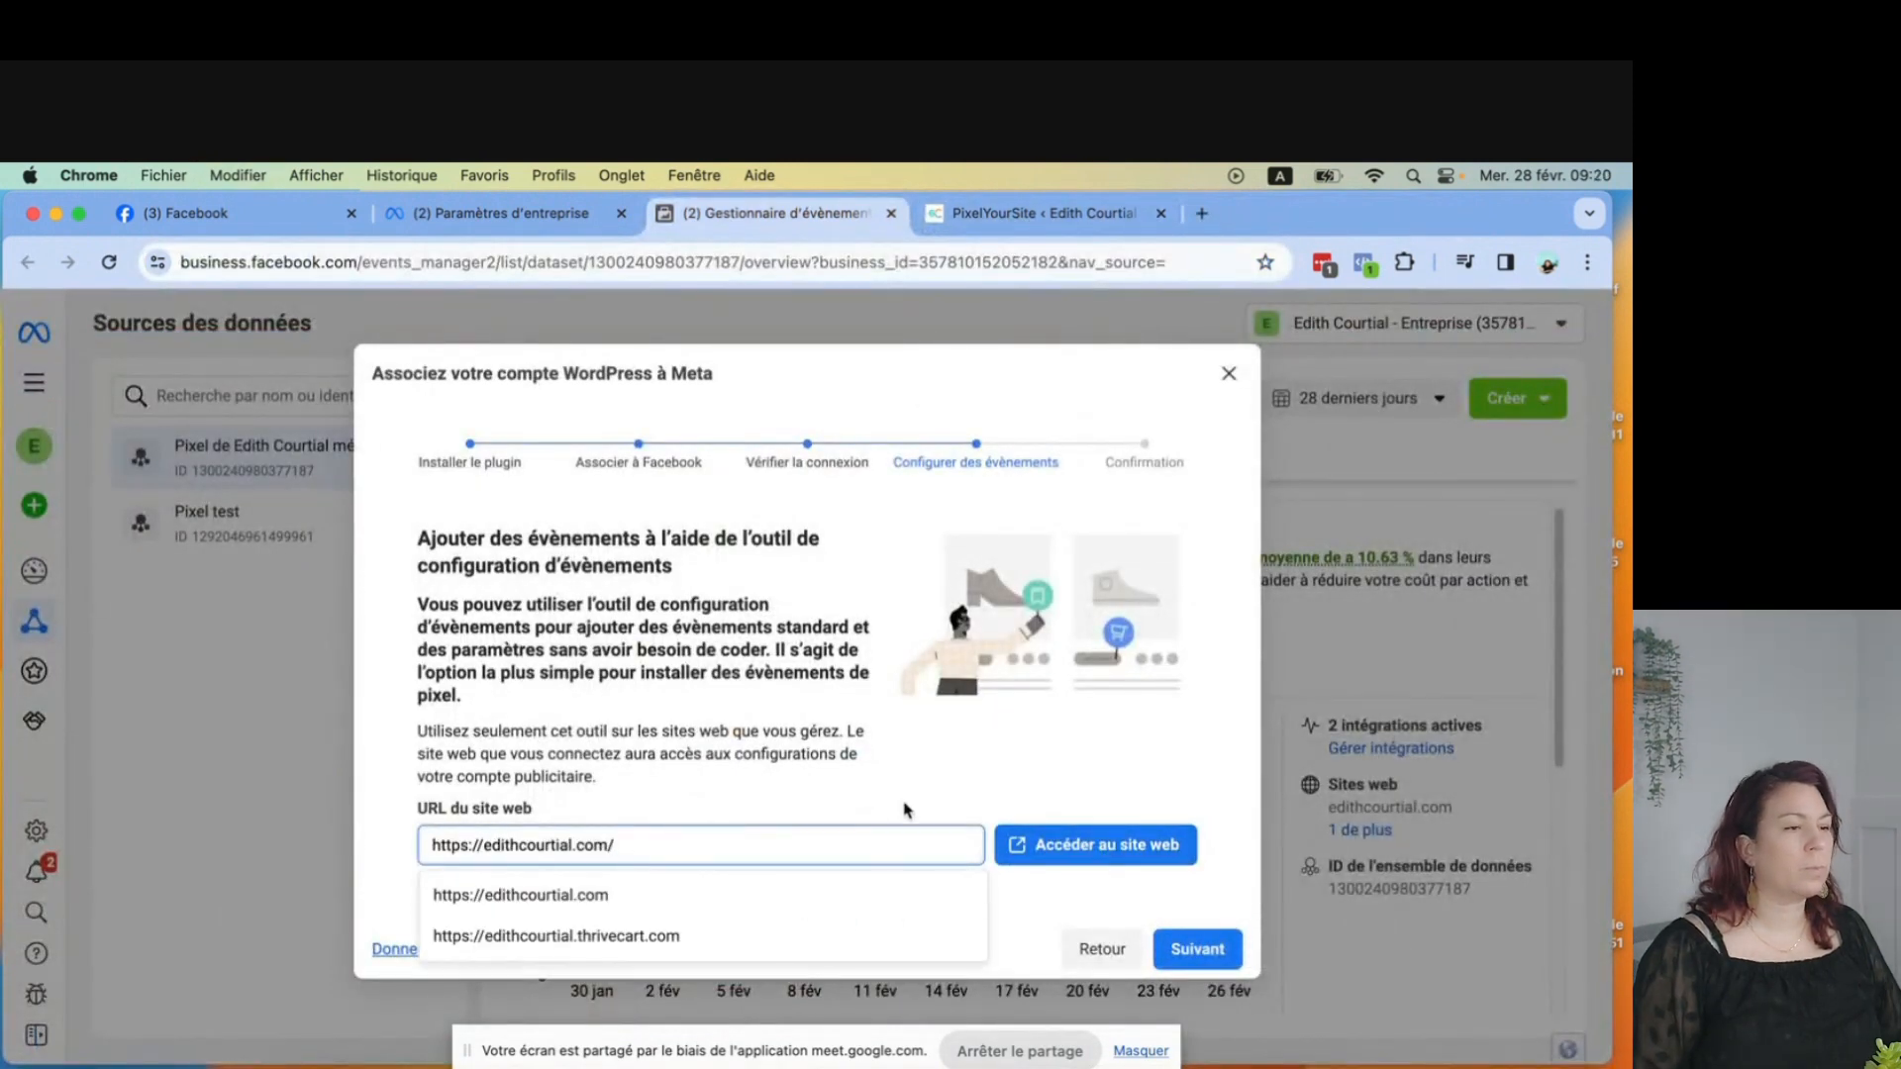
click(1055, 844)
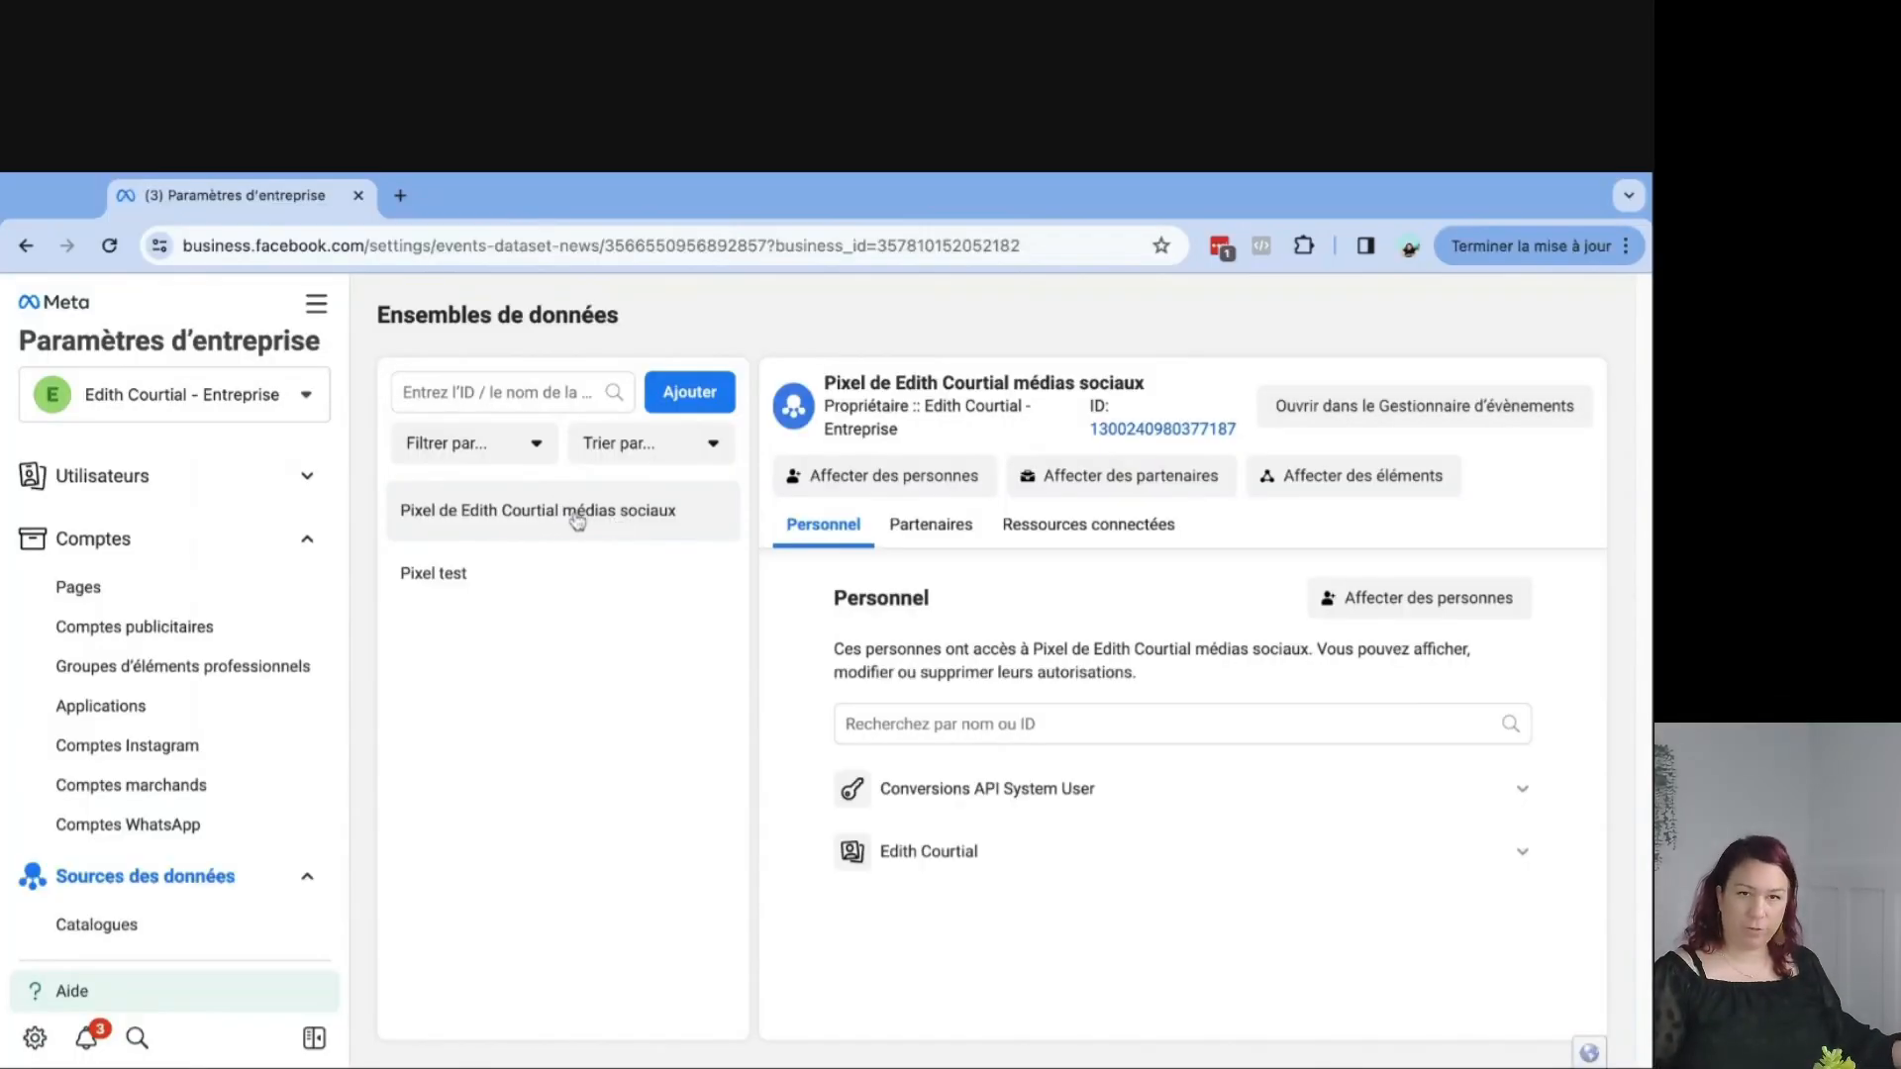
Open the Edith Courtial pixel data set in Events Manager and go to its settings.
click(1328, 405)
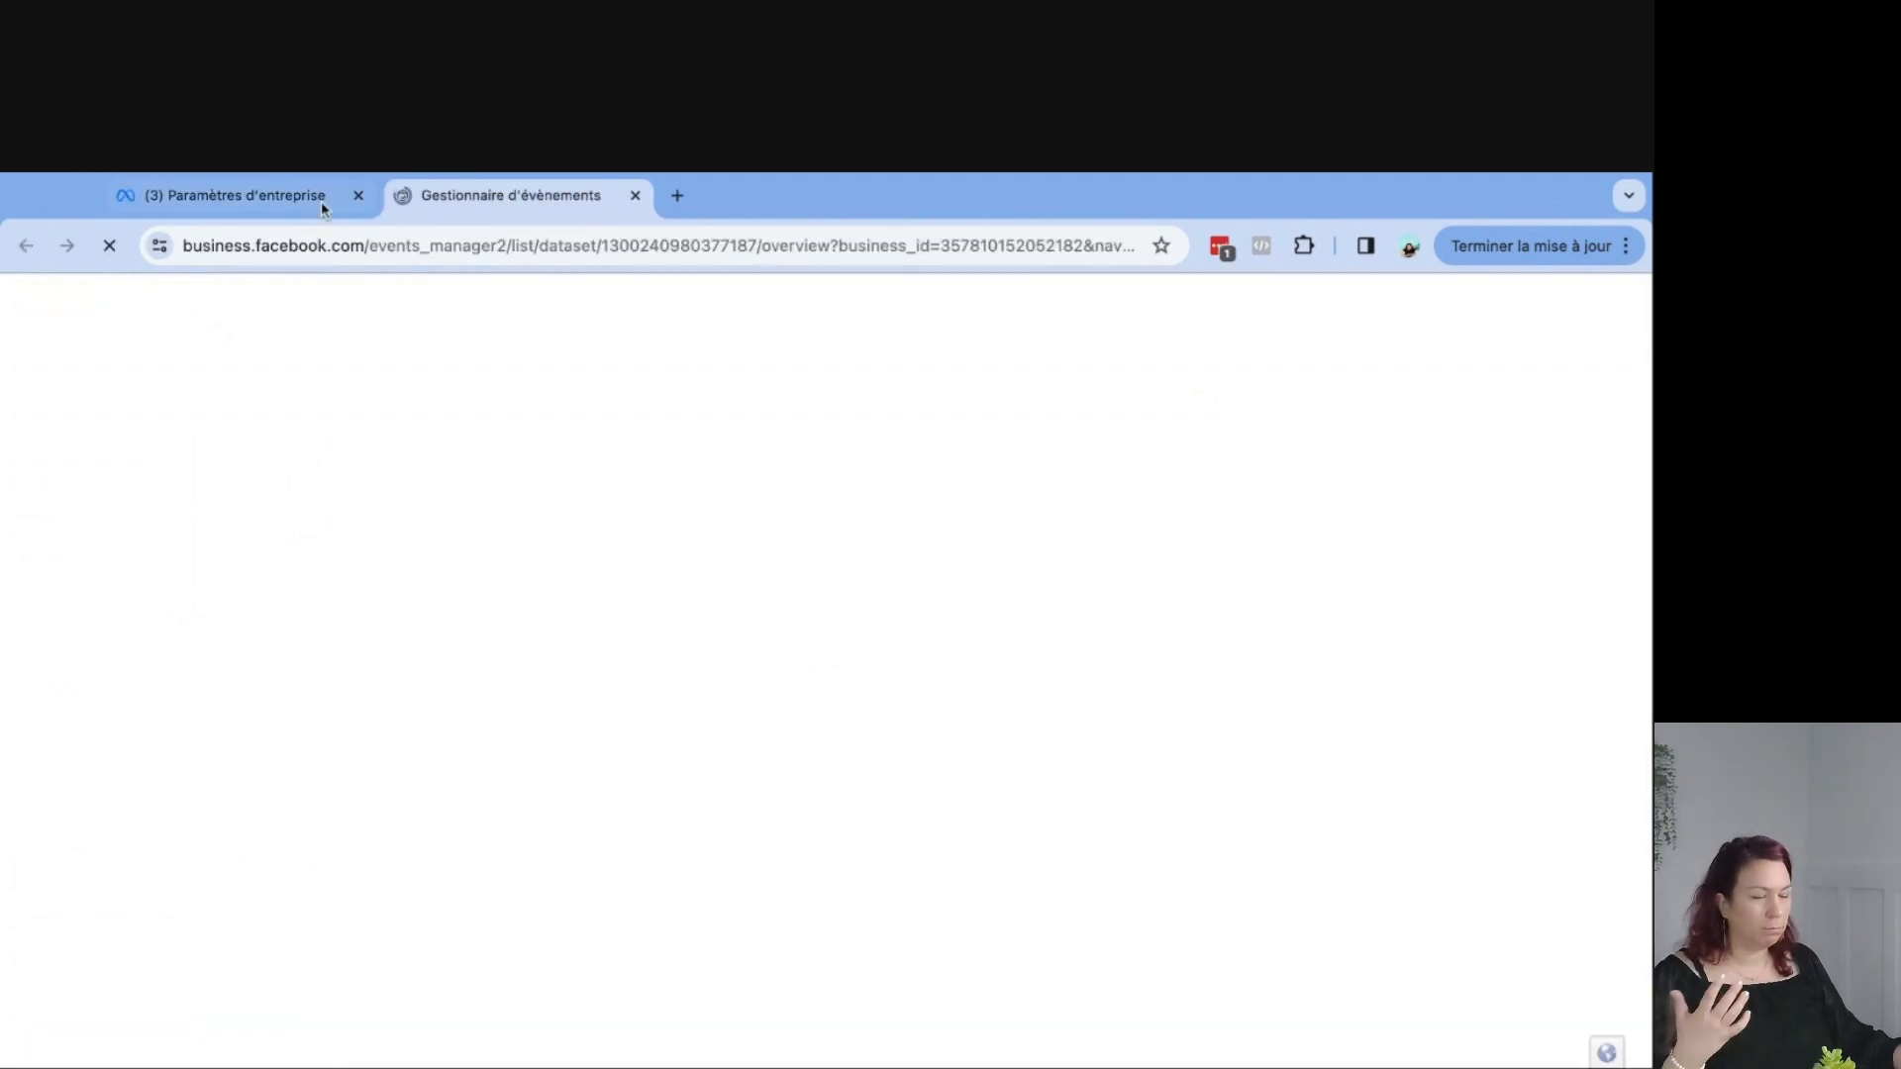
click(359, 196)
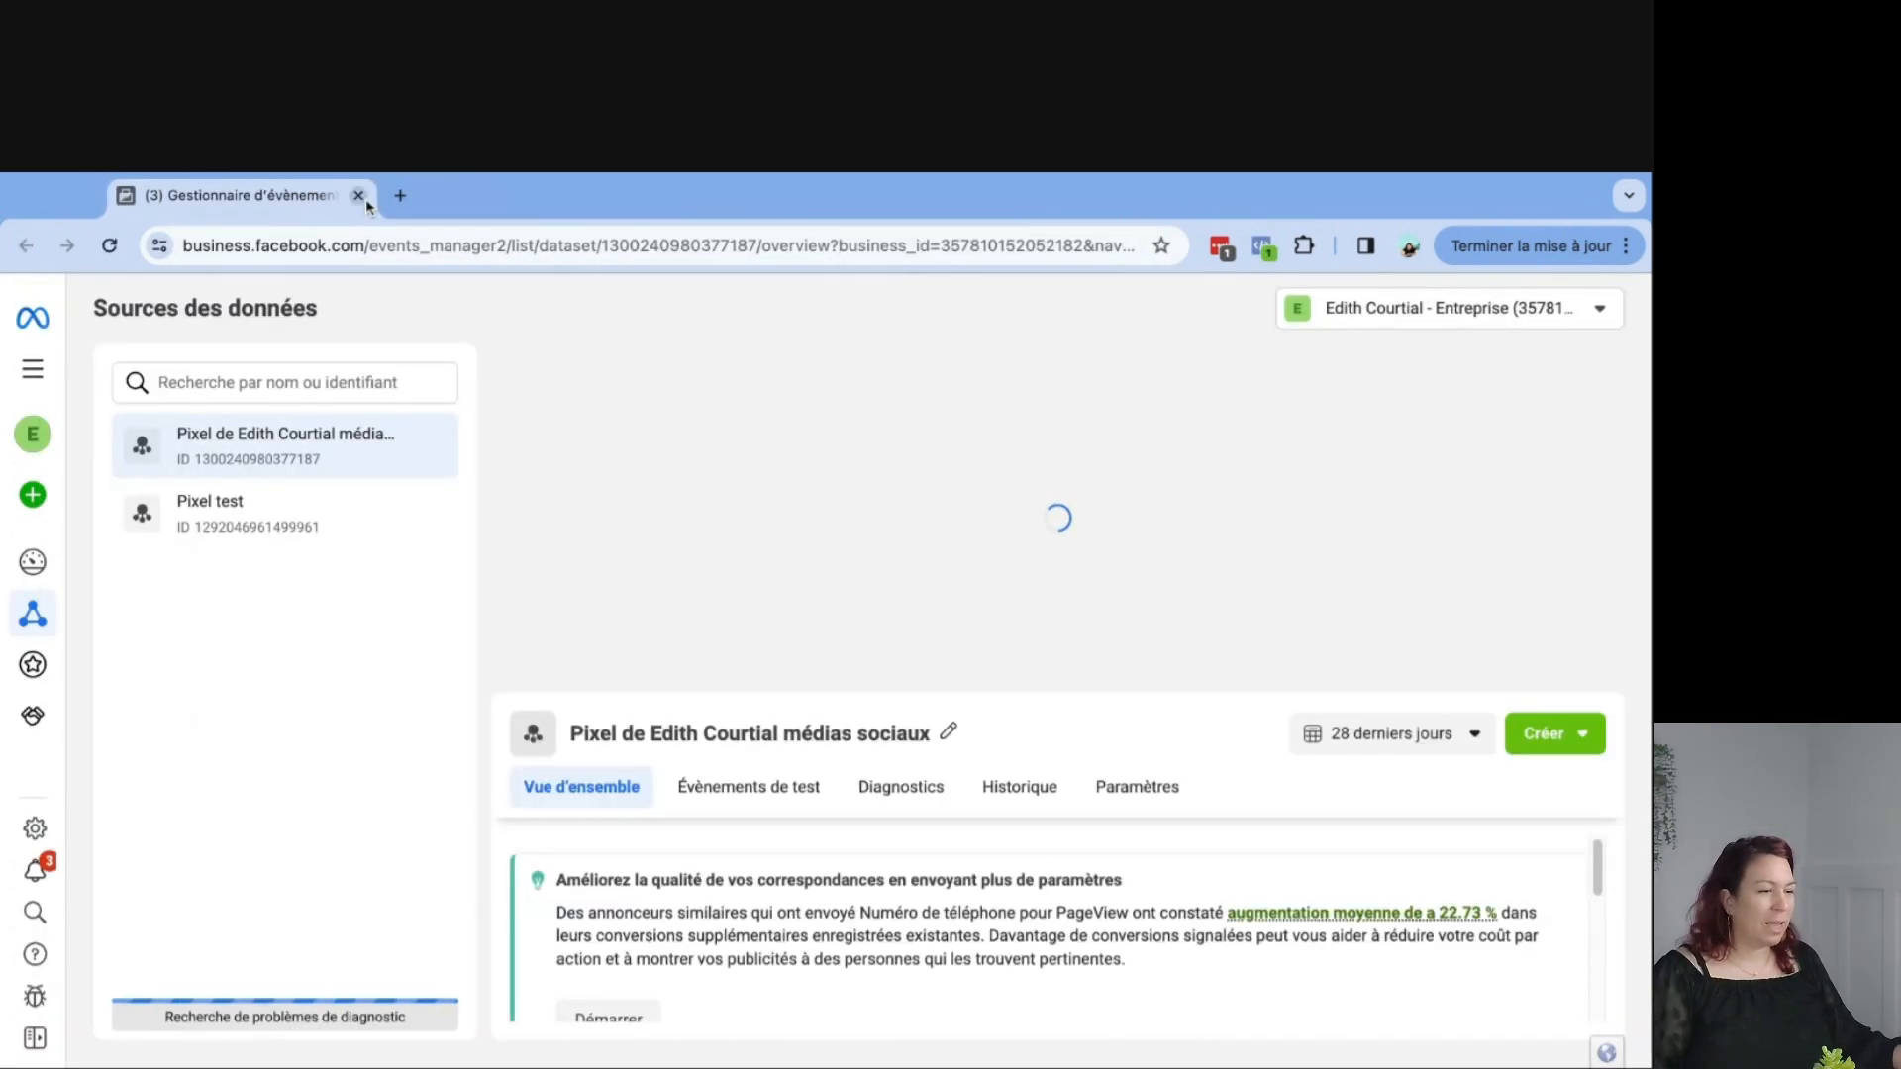
click(1136, 440)
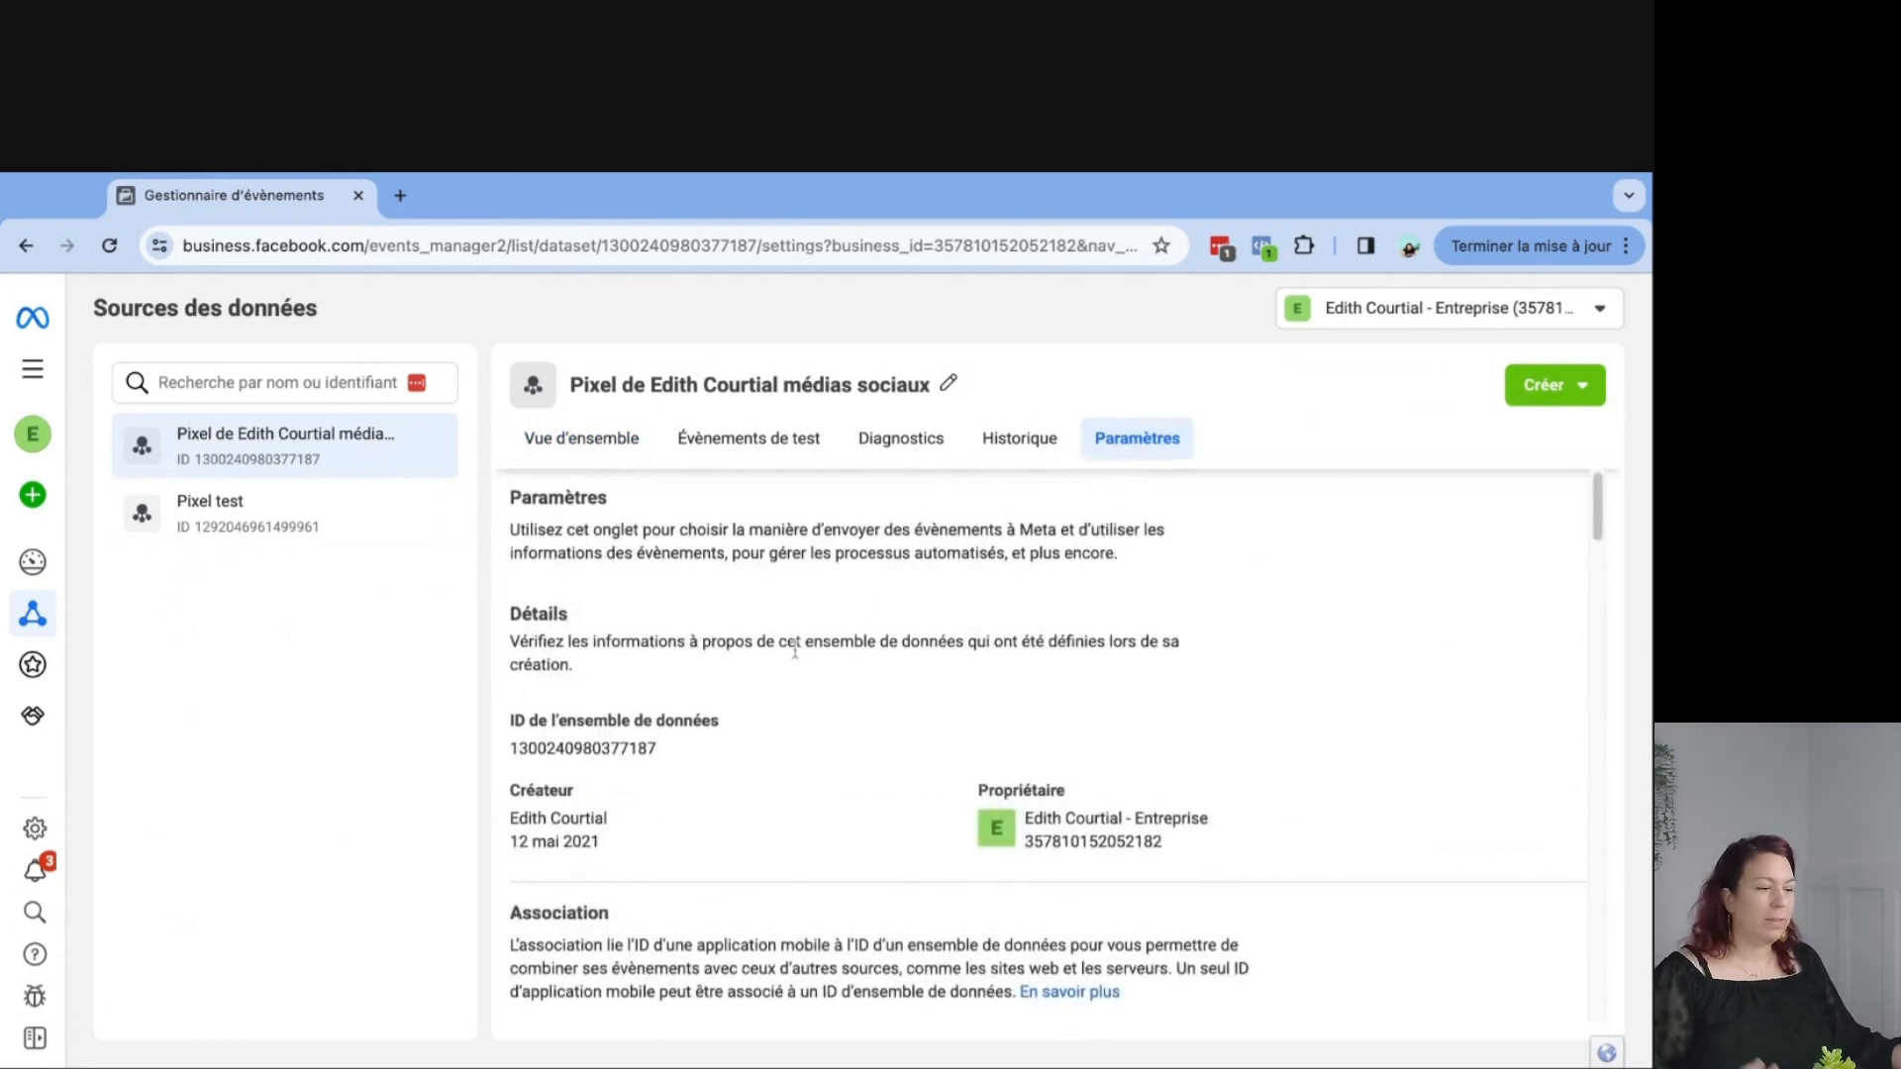
Generate an access token for a direct Conversions API integration and copy it to the clipboard.
scroll(798, 650, down, 3)
scroll(798, 654, down, 4)
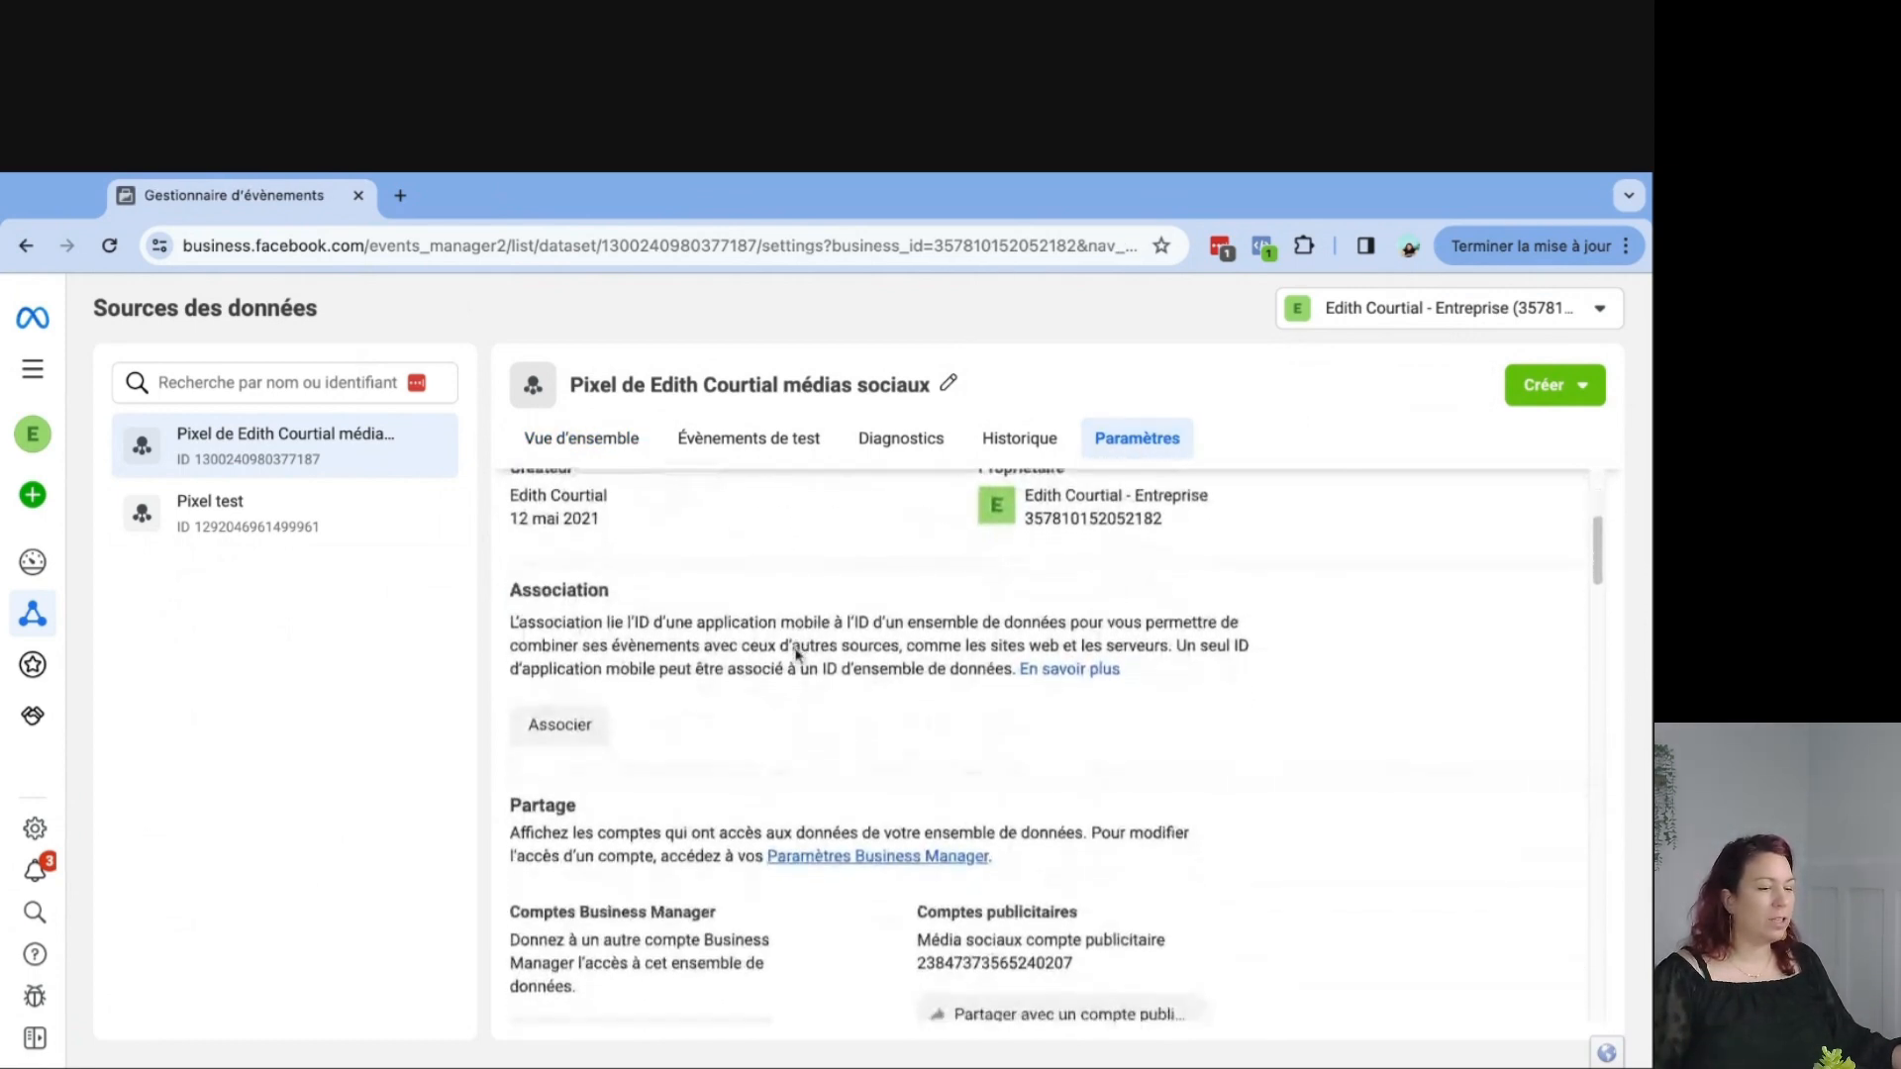
scroll(797, 648, down, 5)
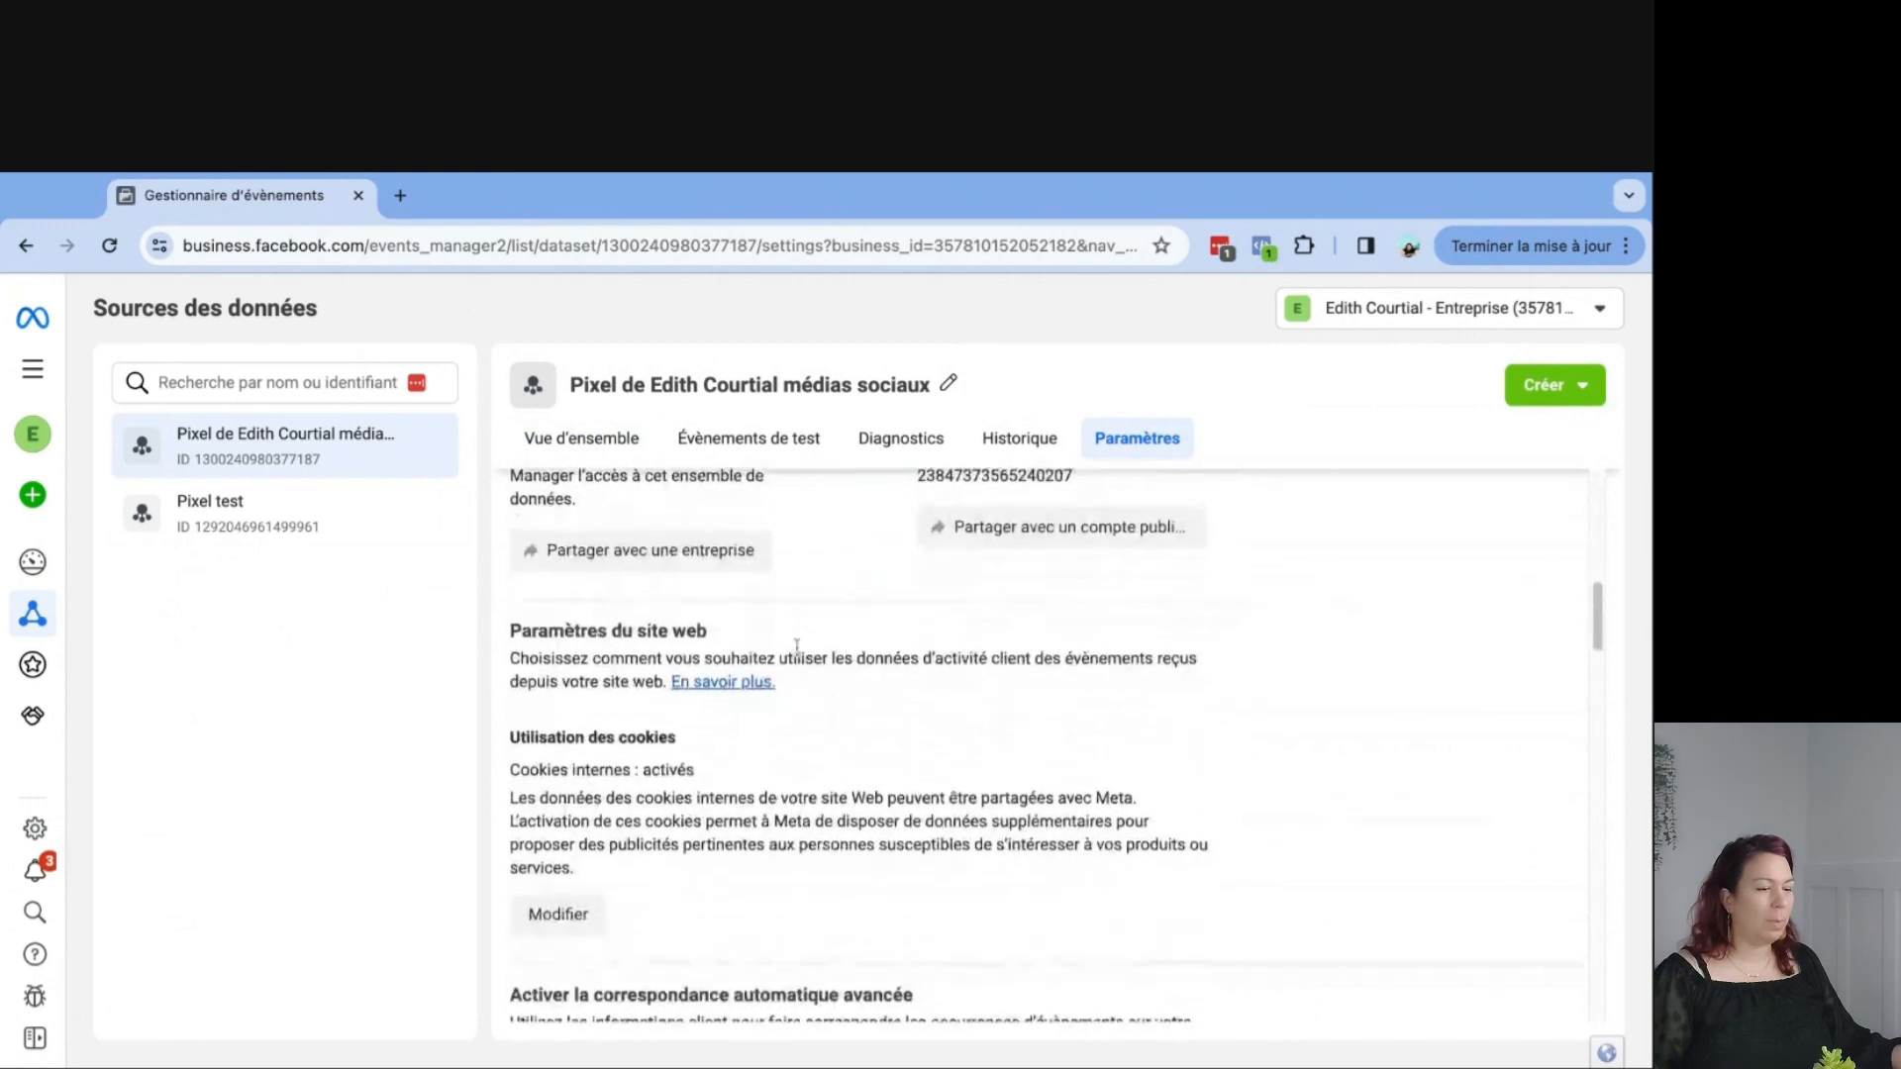
scroll(858, 742, down, 4)
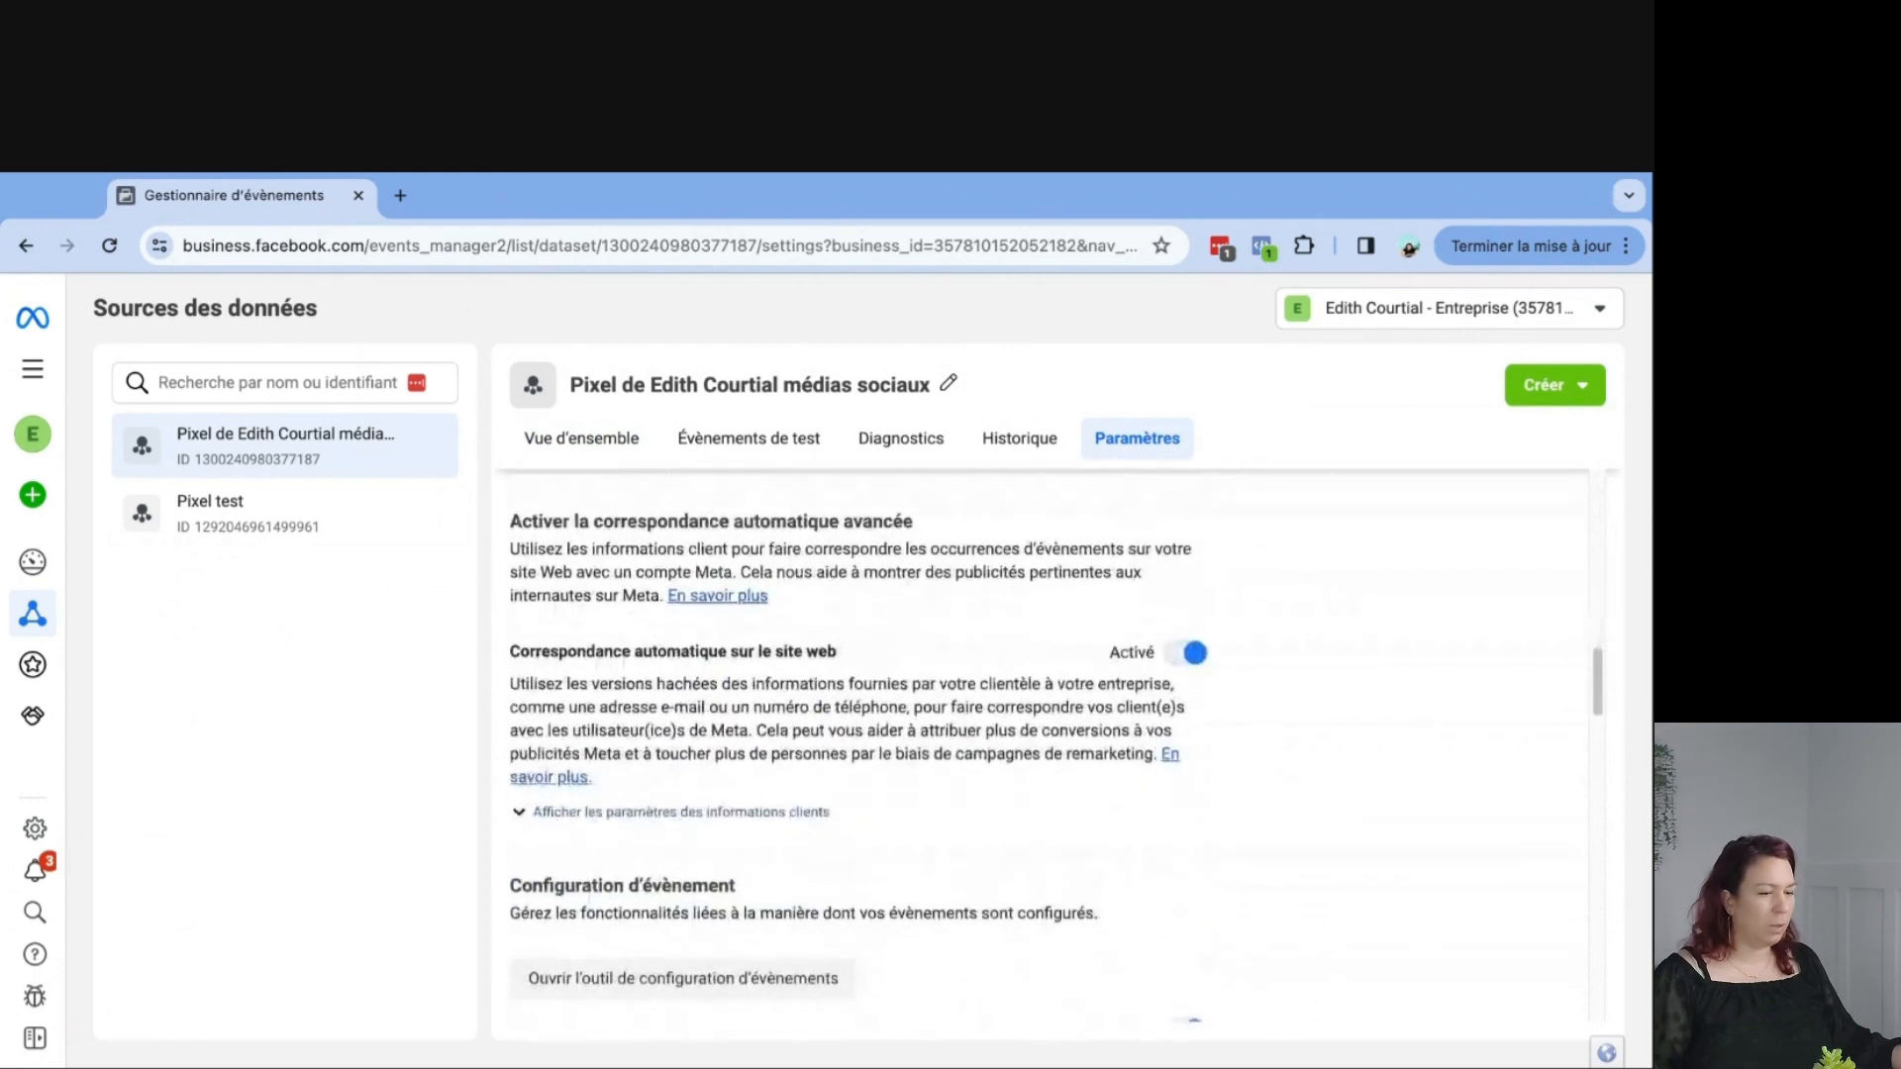
scroll(1055, 743, down, 2)
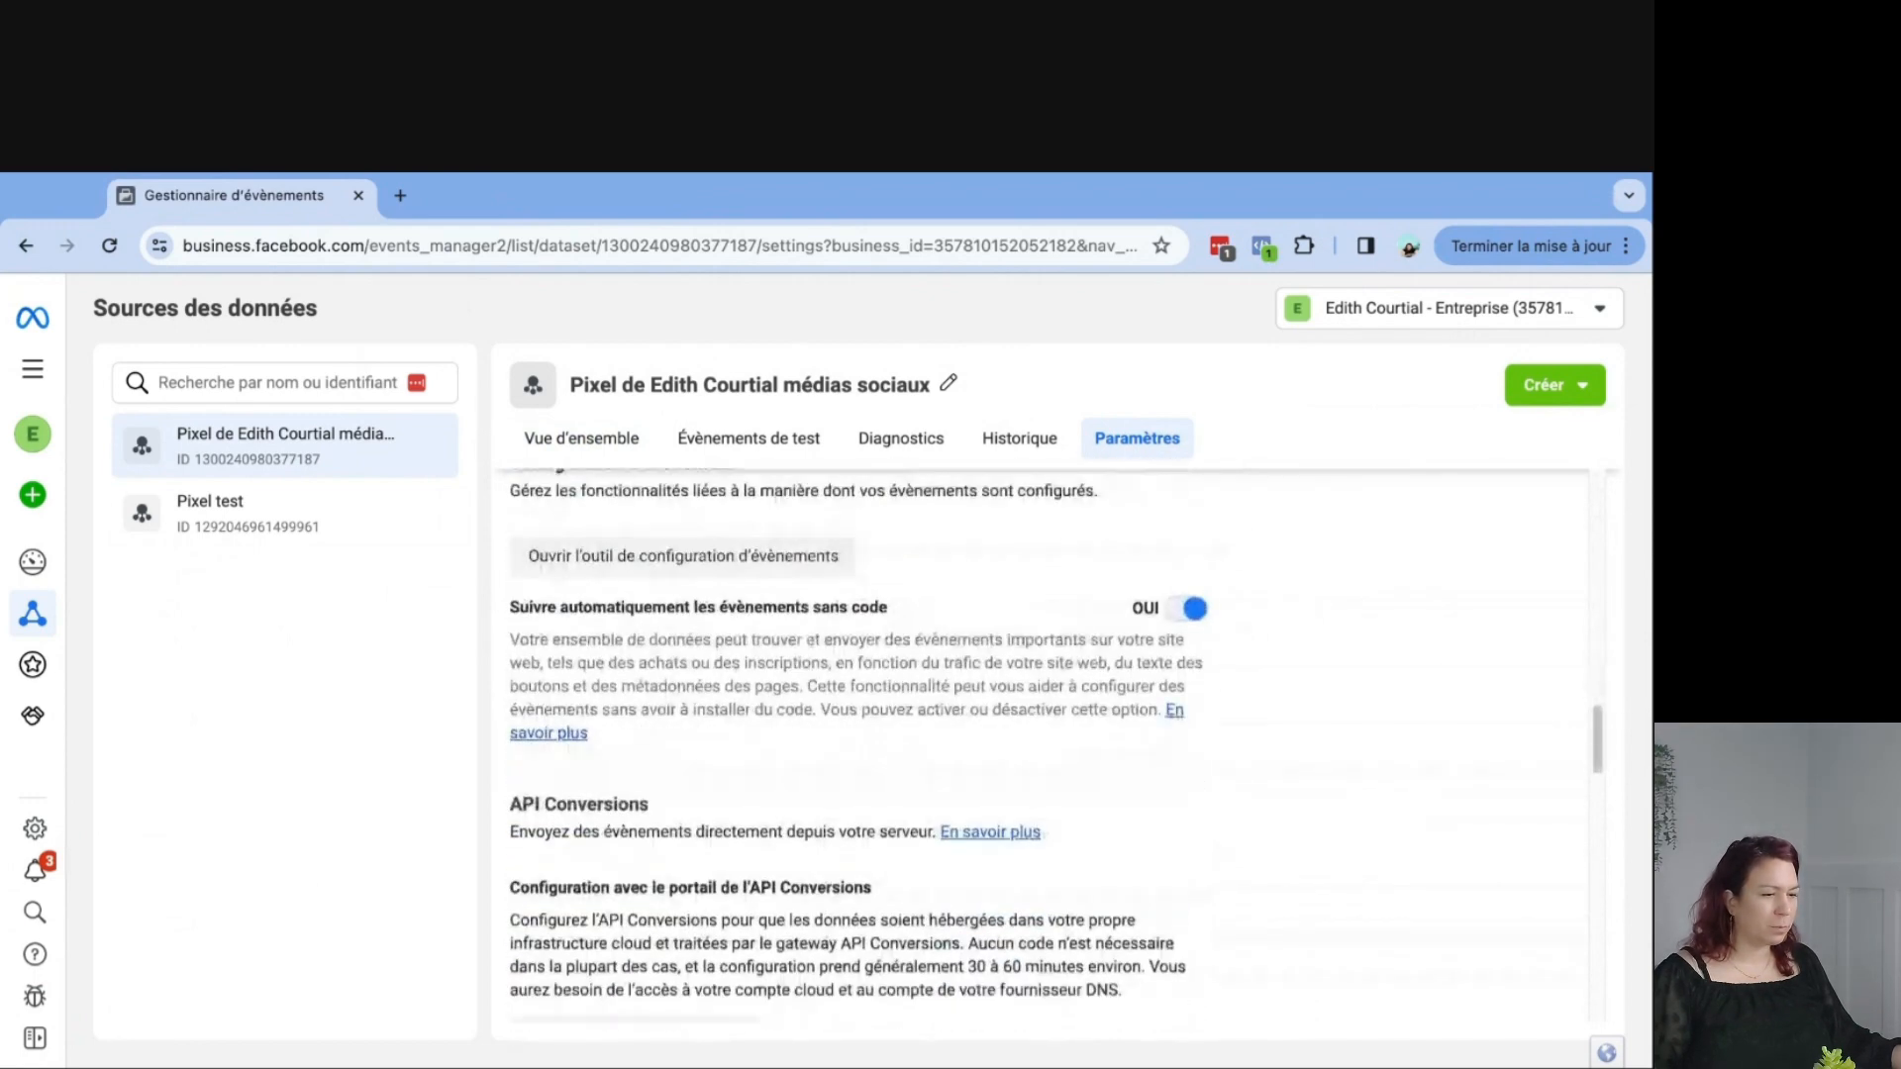
scroll(1244, 652, down, 2)
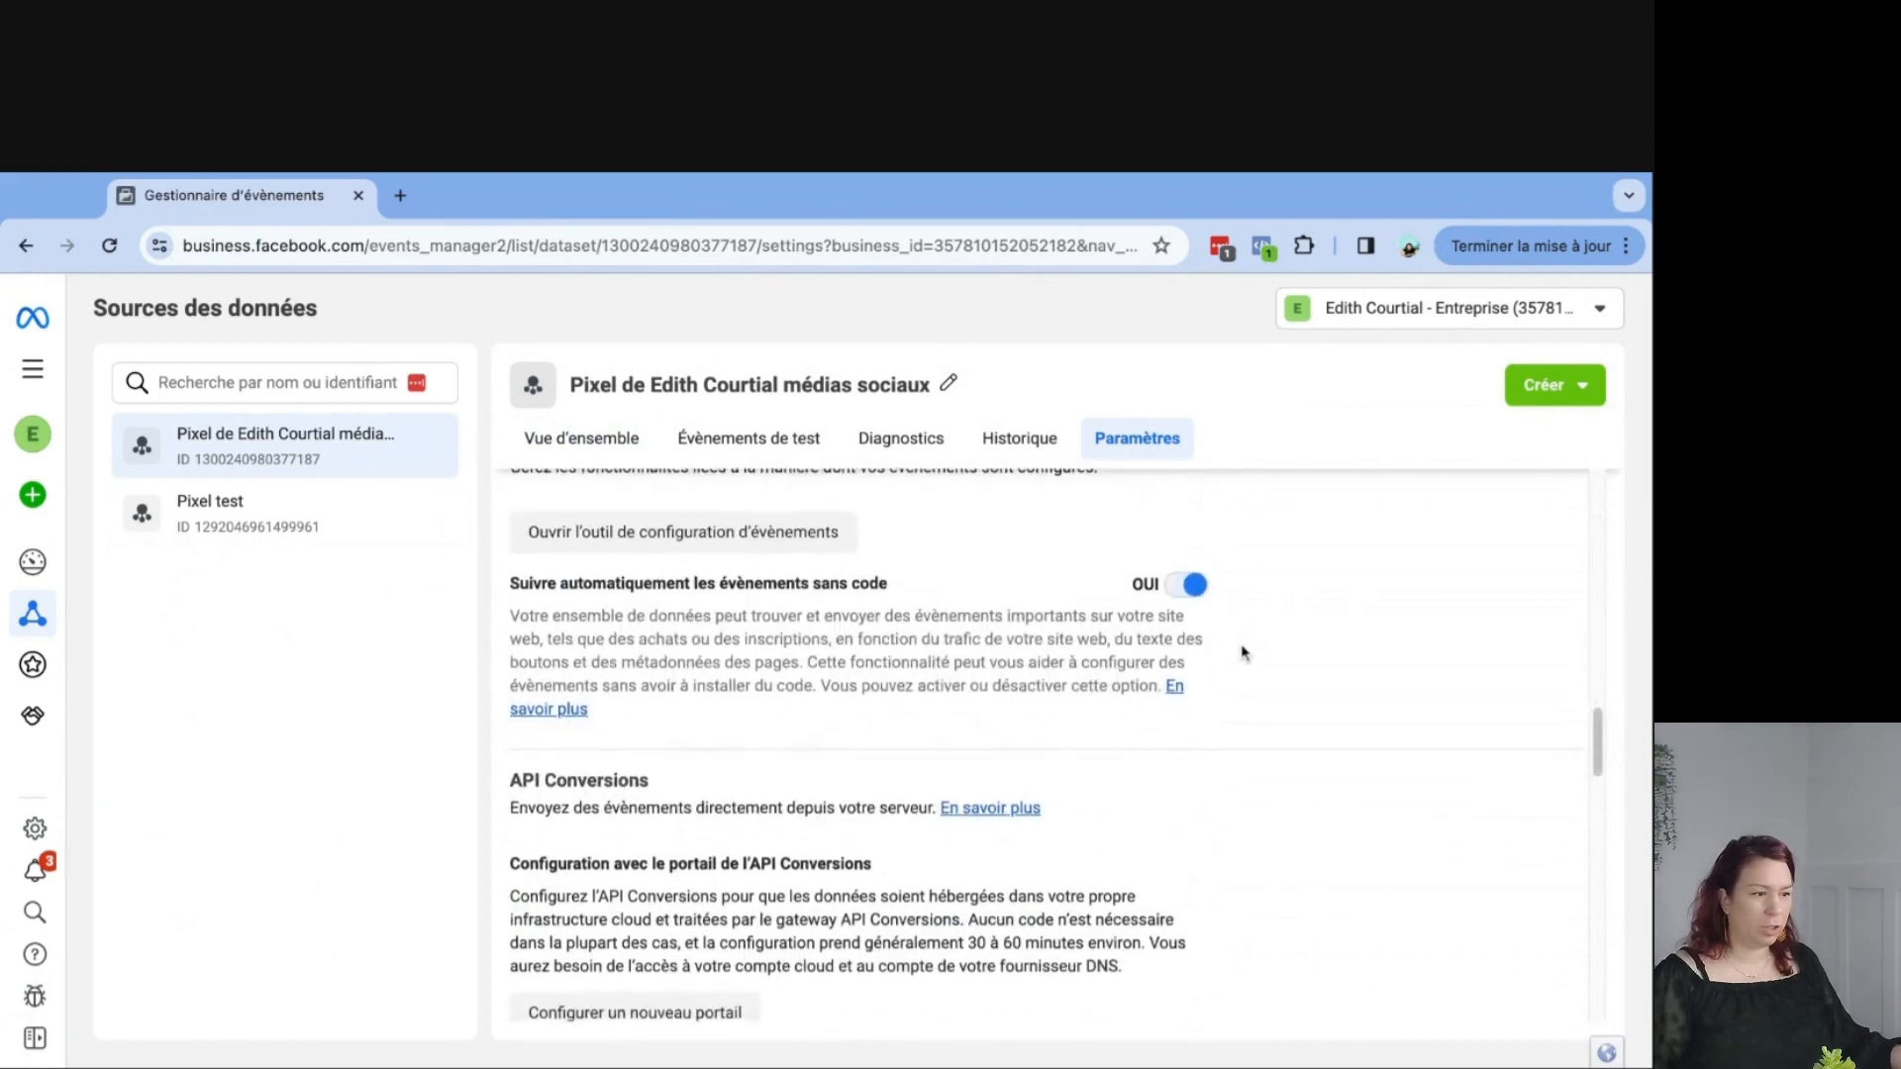
scroll(888, 782, down, 3)
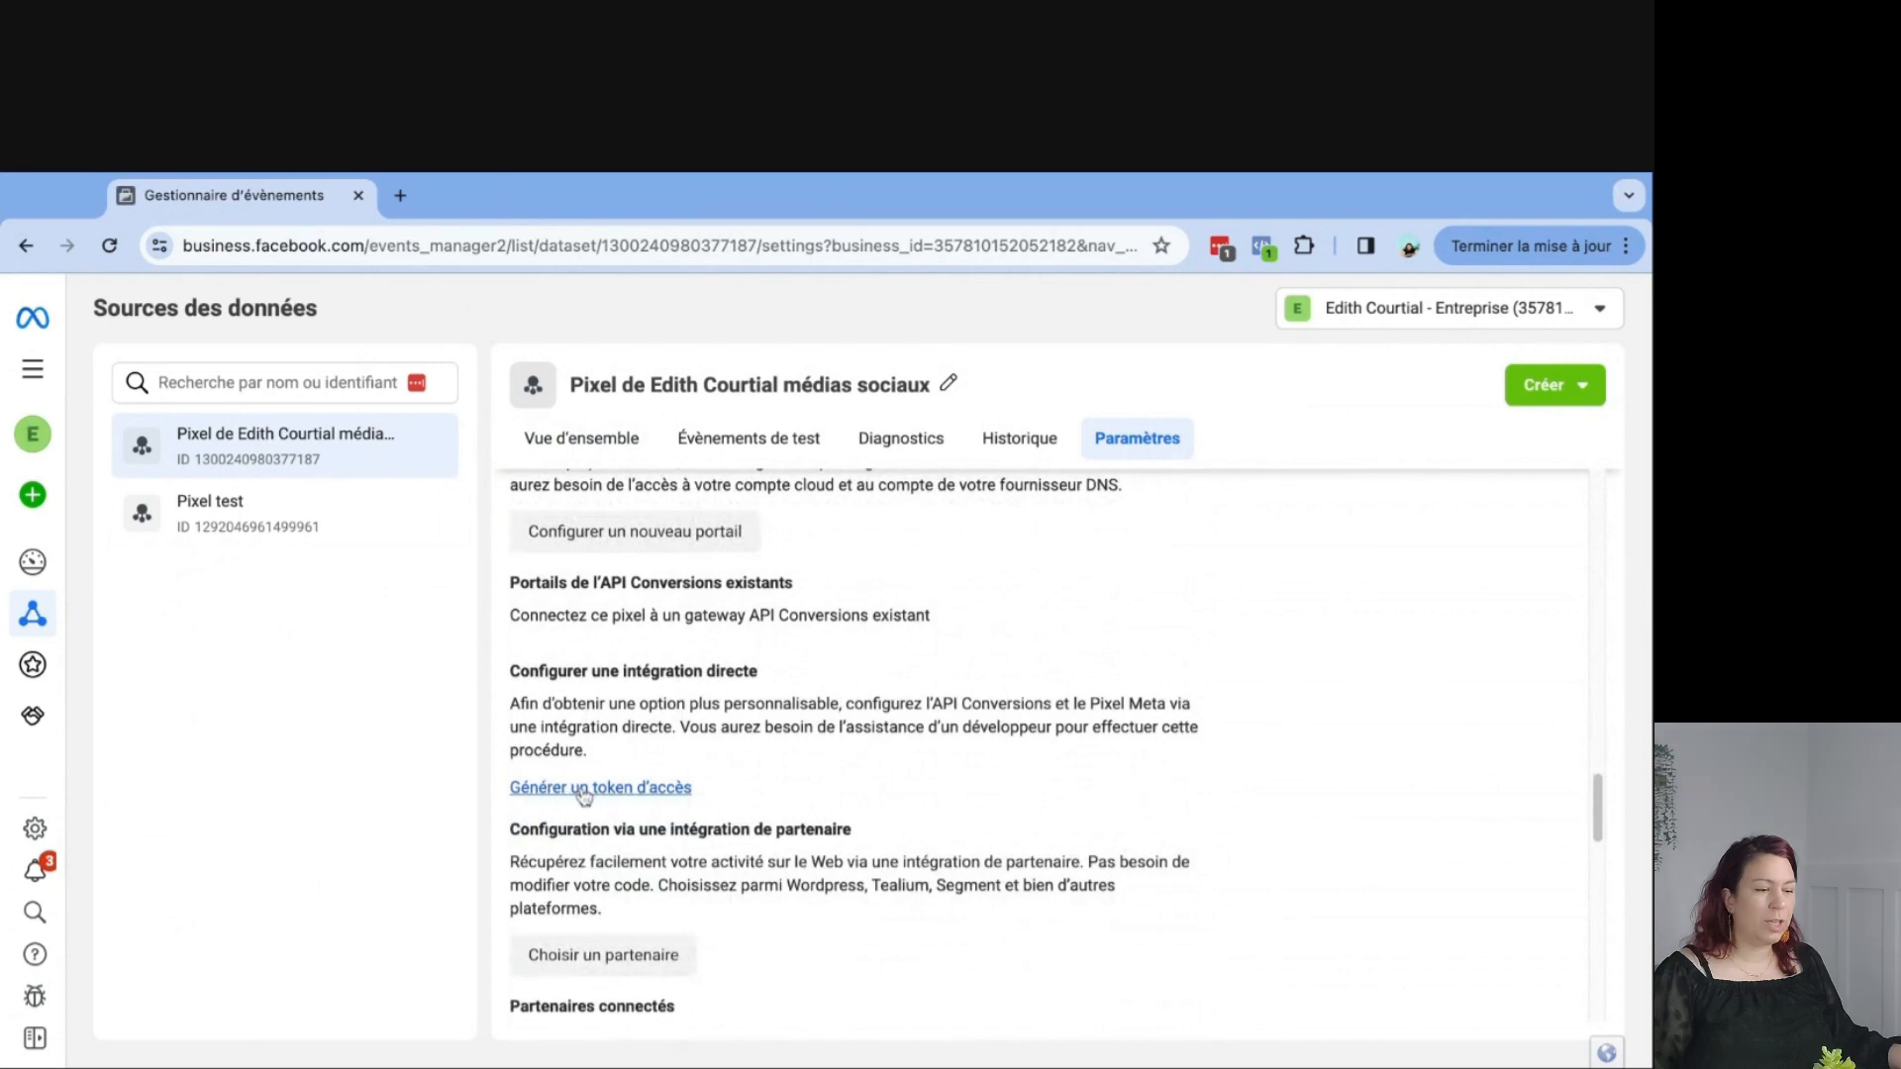
click(637, 789)
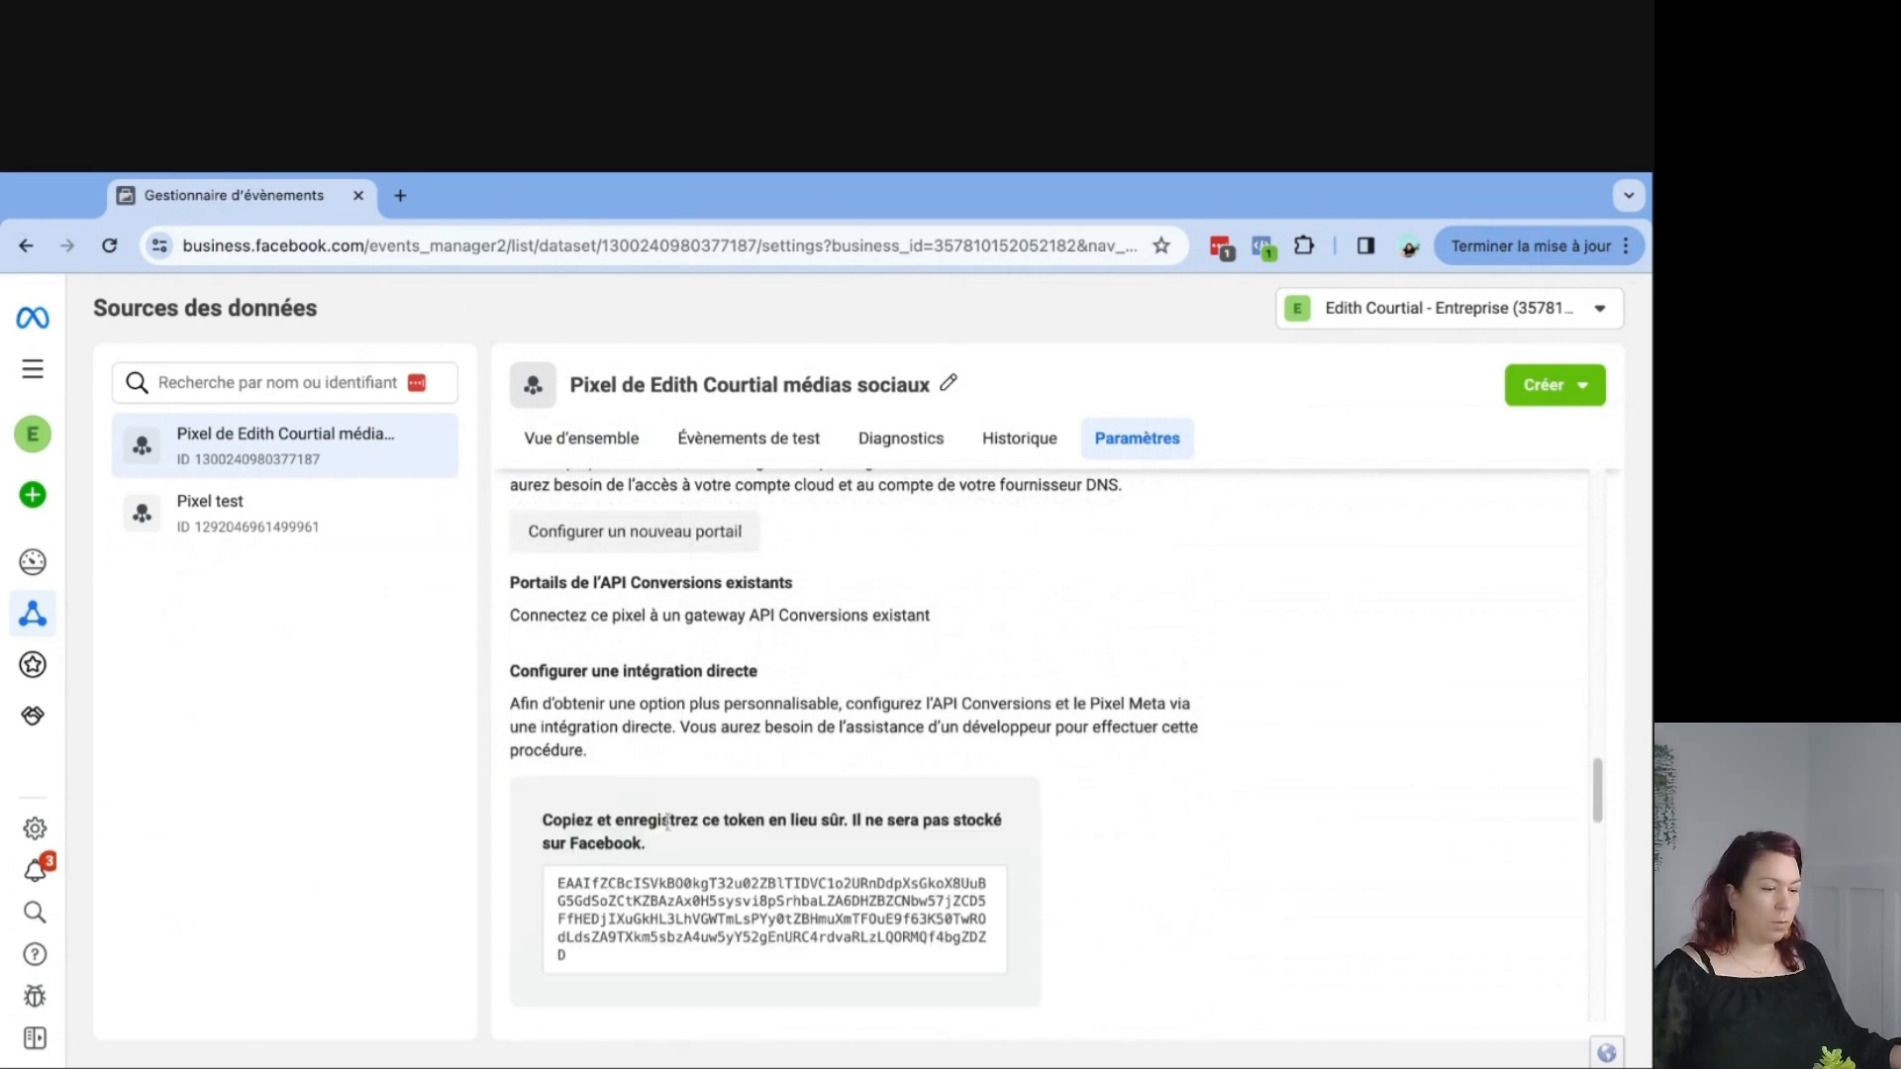
scroll(666, 822, down, 2)
click(727, 759)
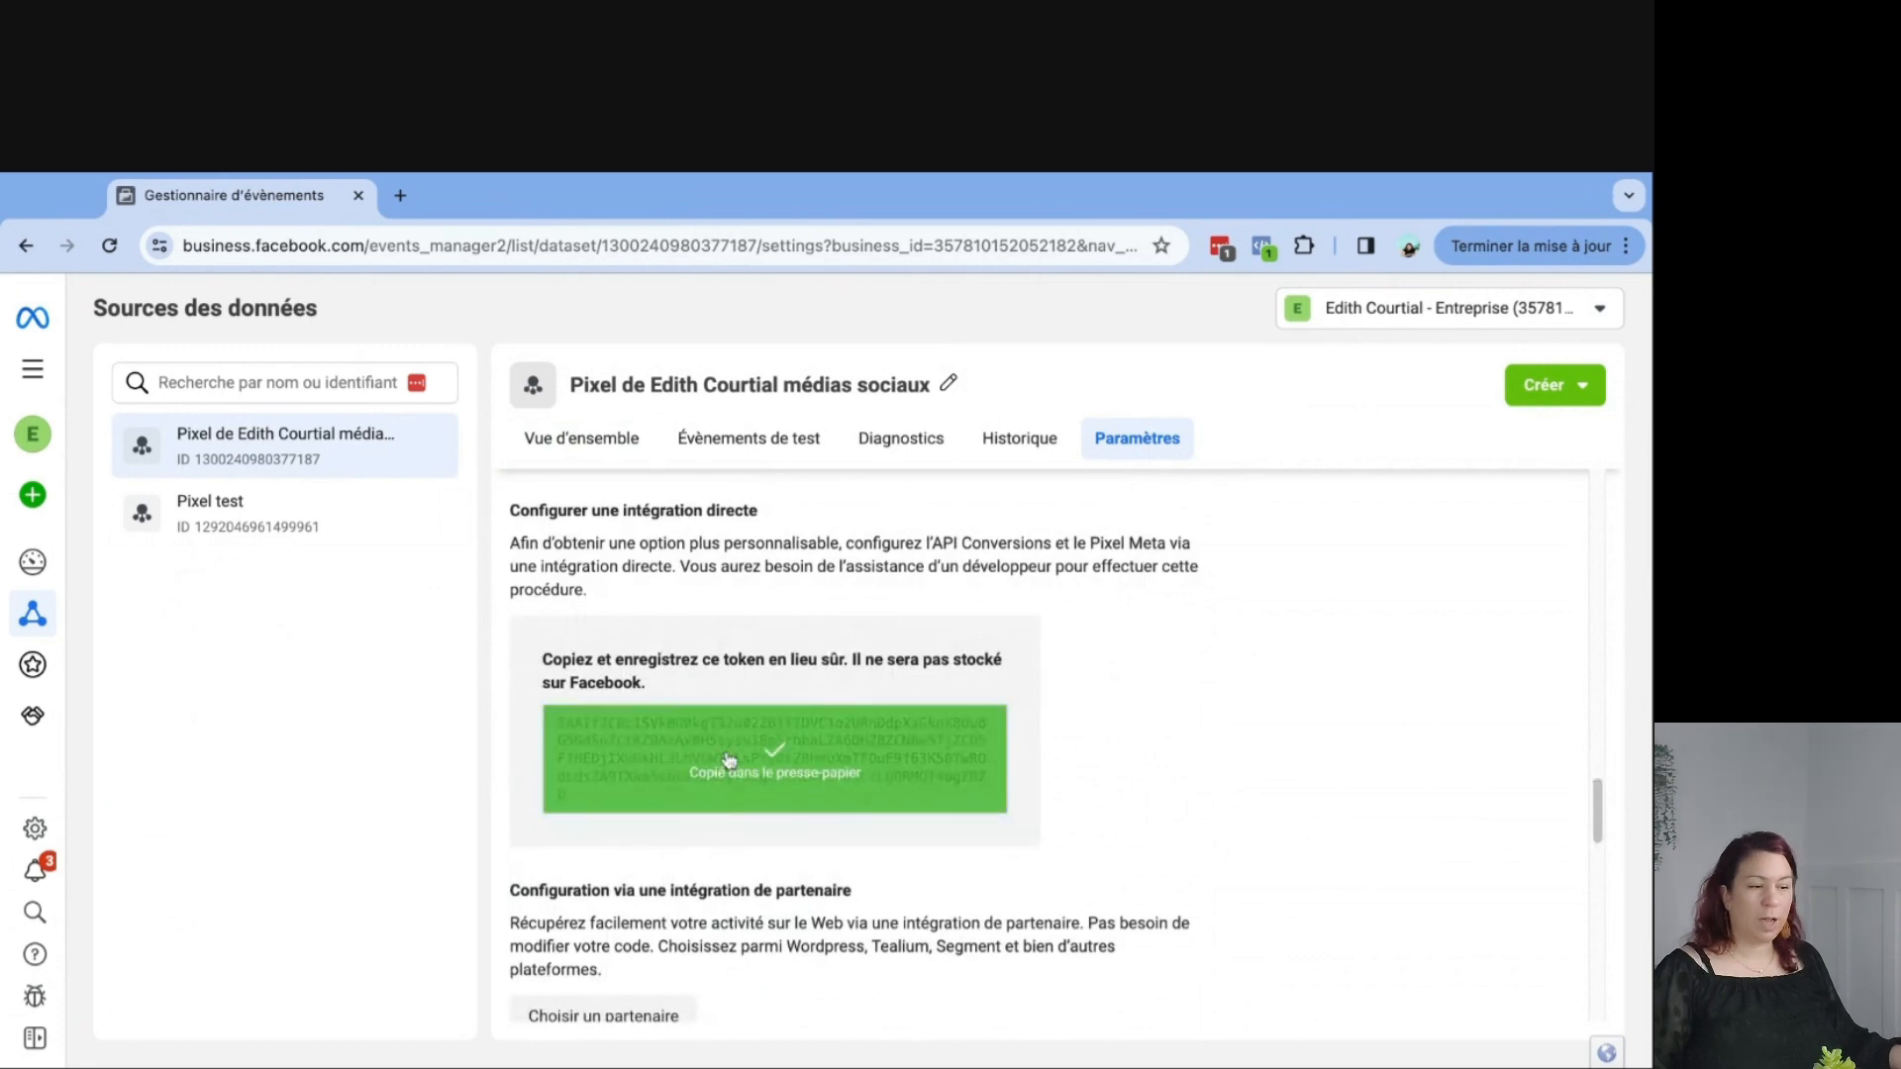
scroll(728, 760, down, 1)
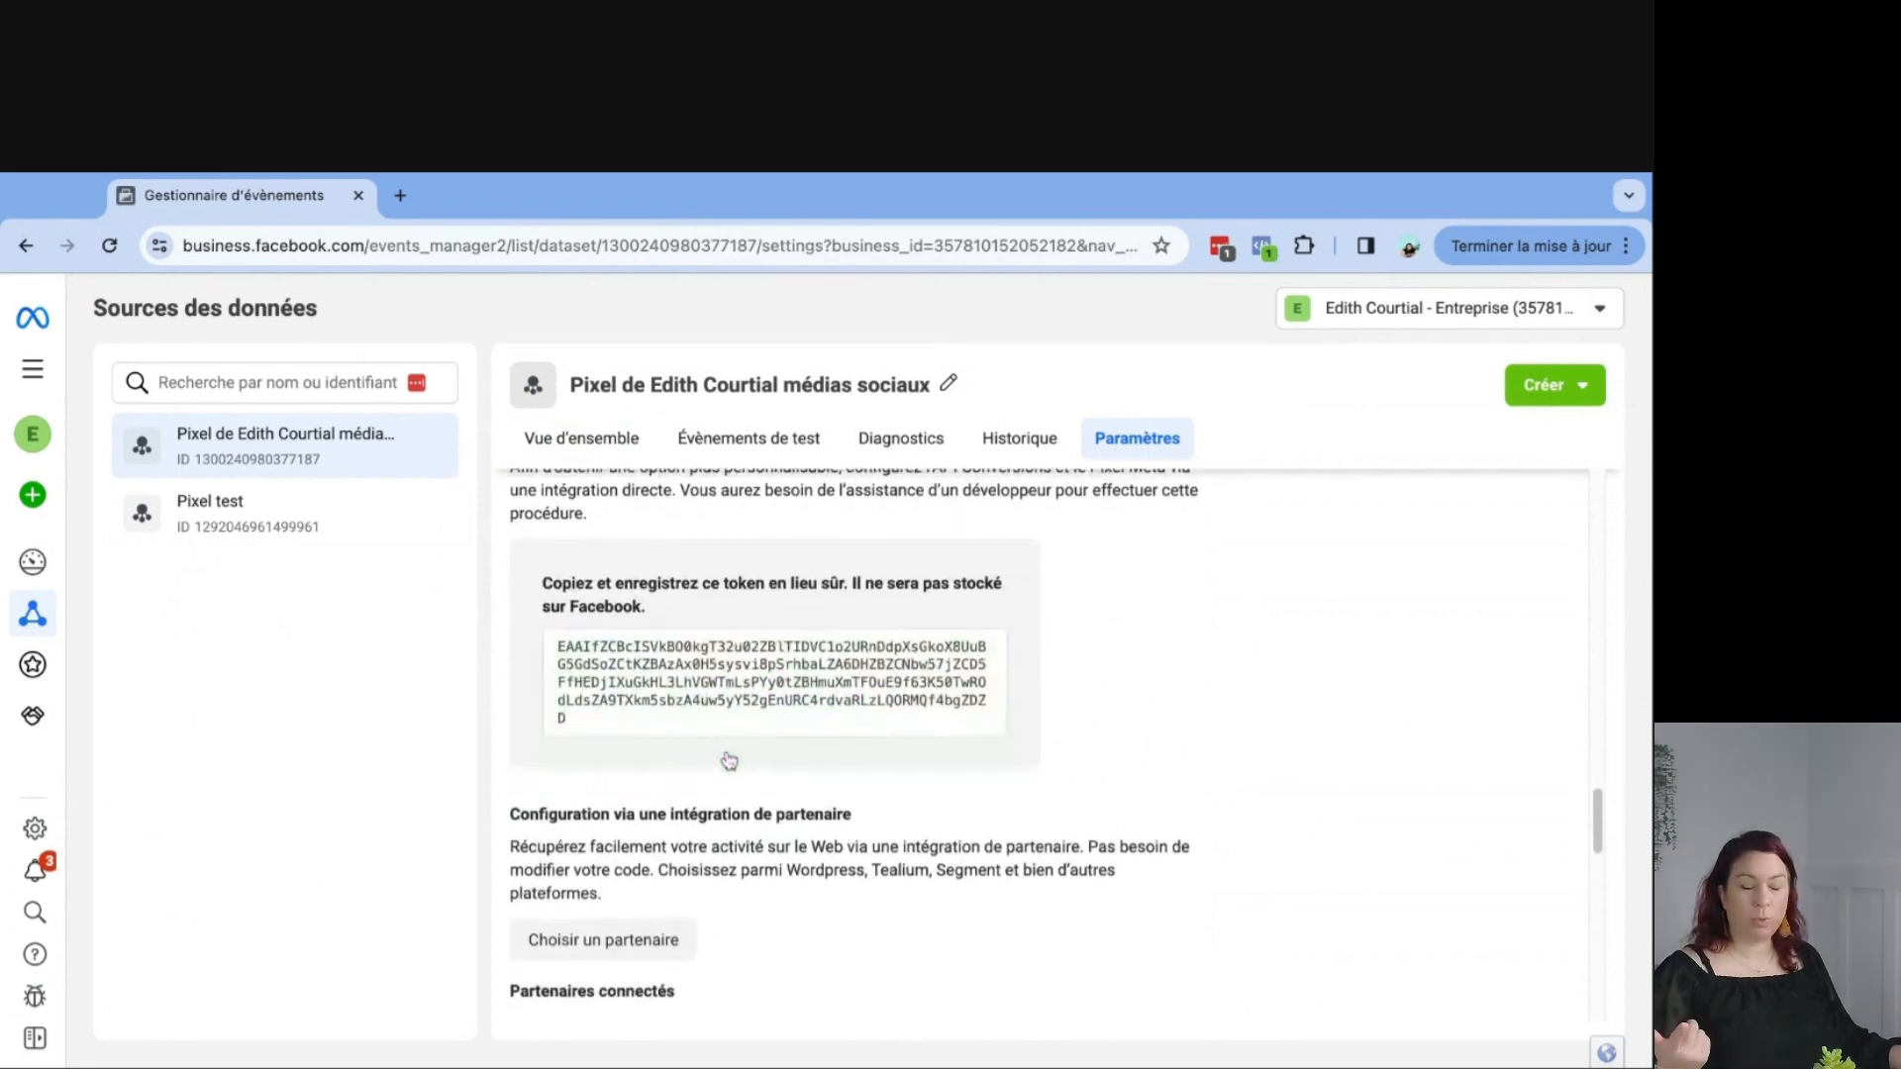
Open the edithcourtial.com WordPress dashboard in a new tab and go to PixelYourSite.
click(399, 195)
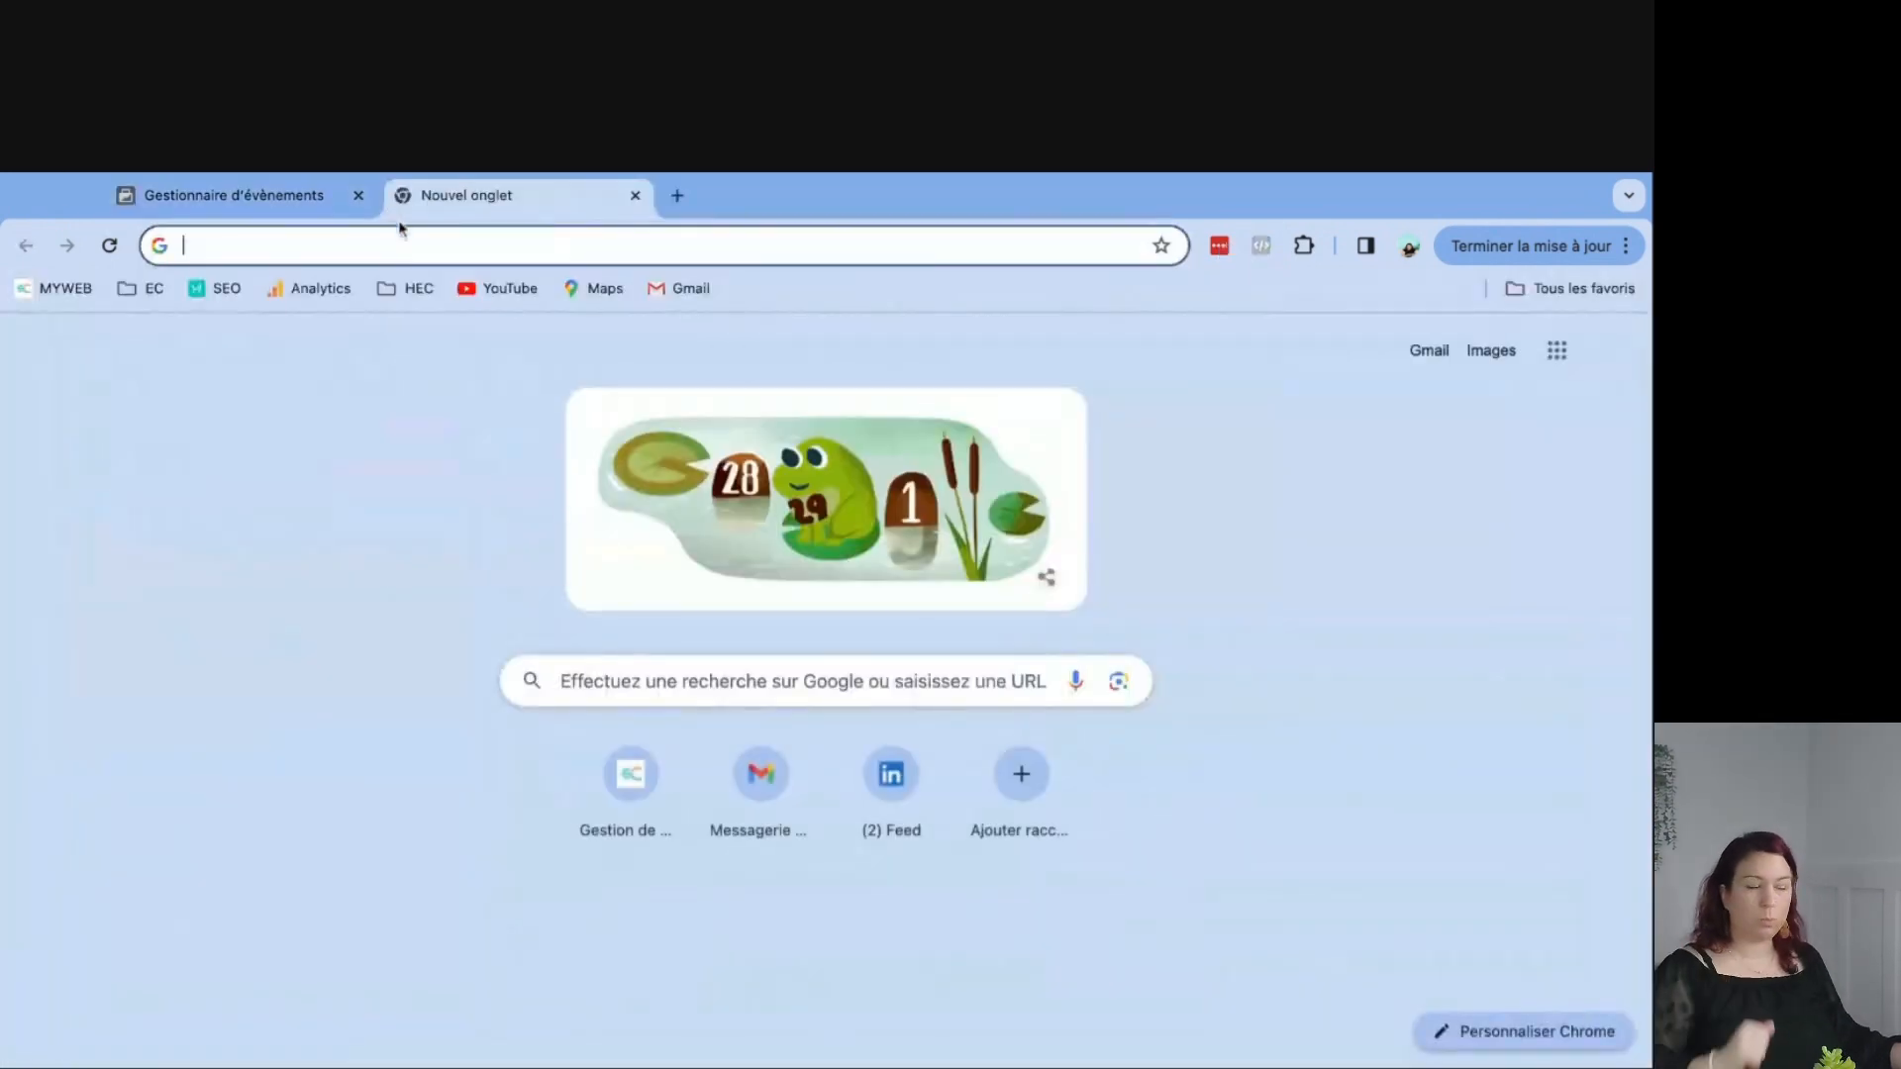
click(622, 774)
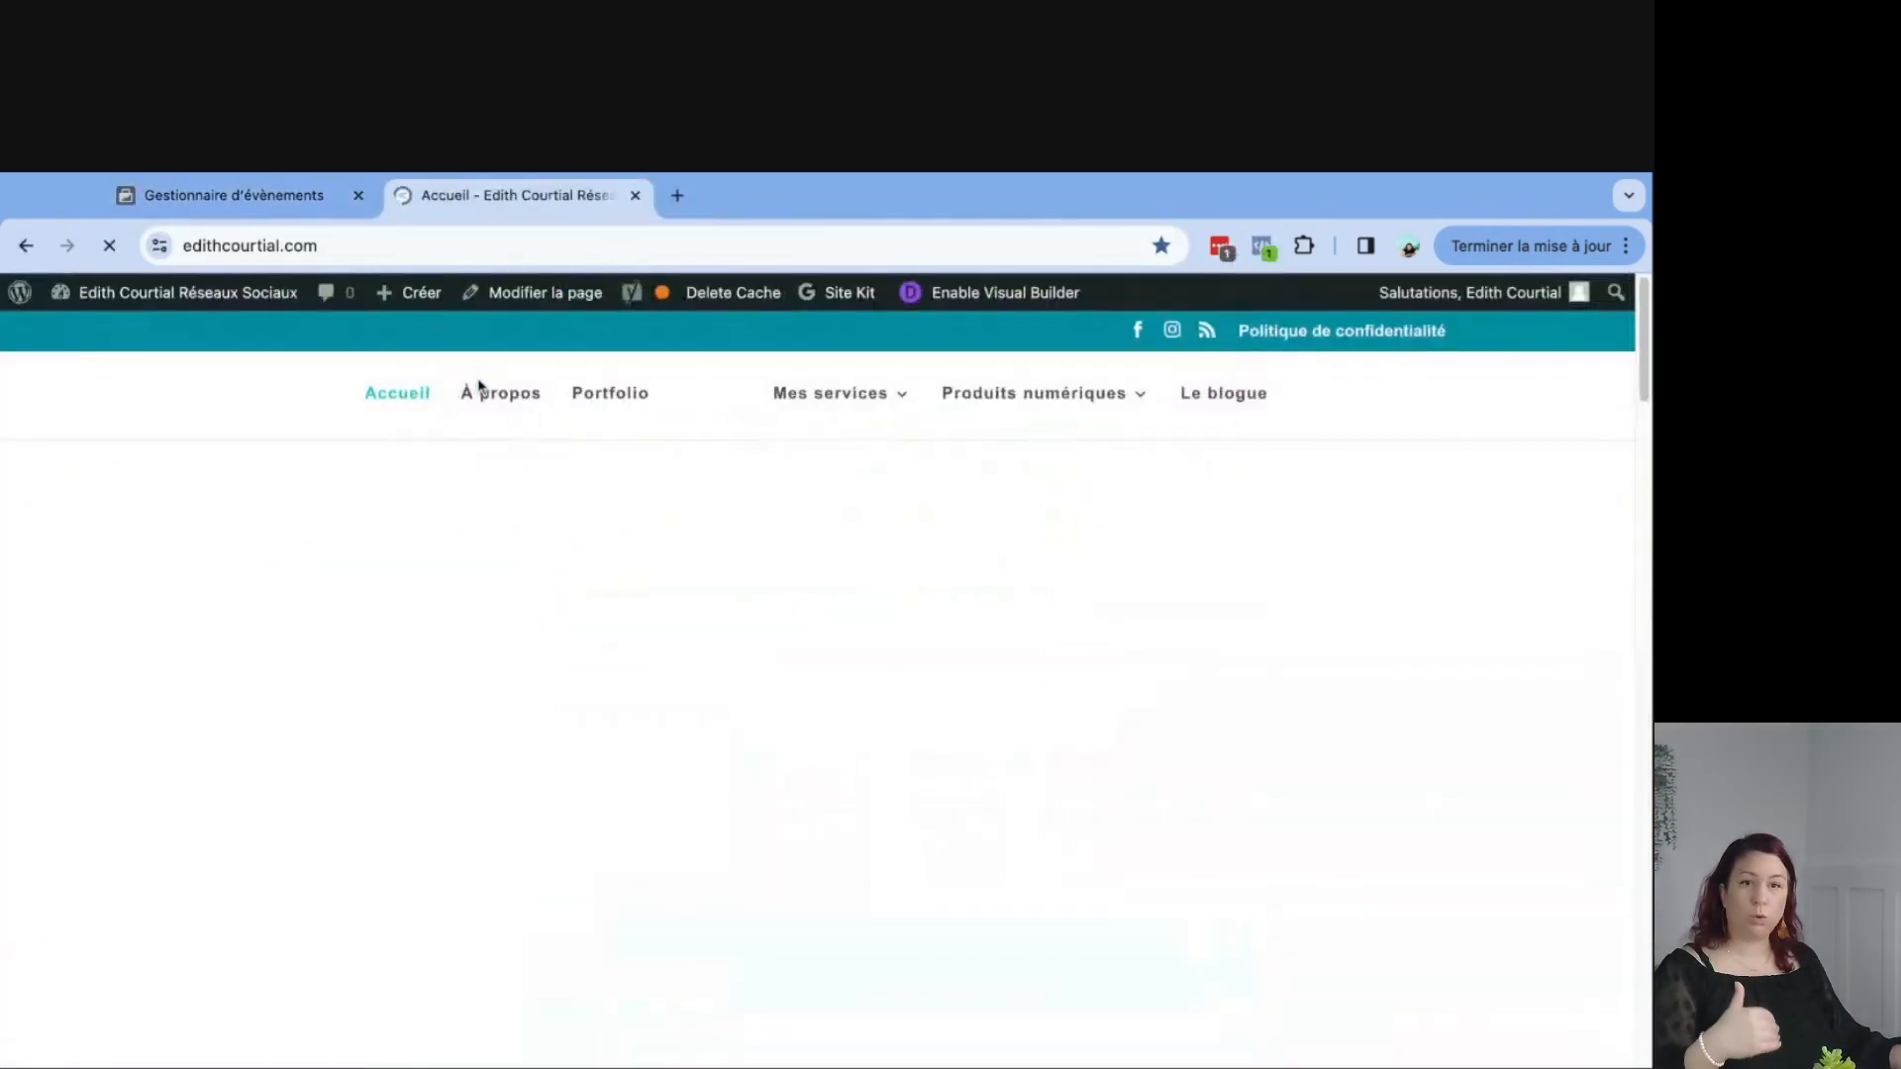
mouse_move(166, 308)
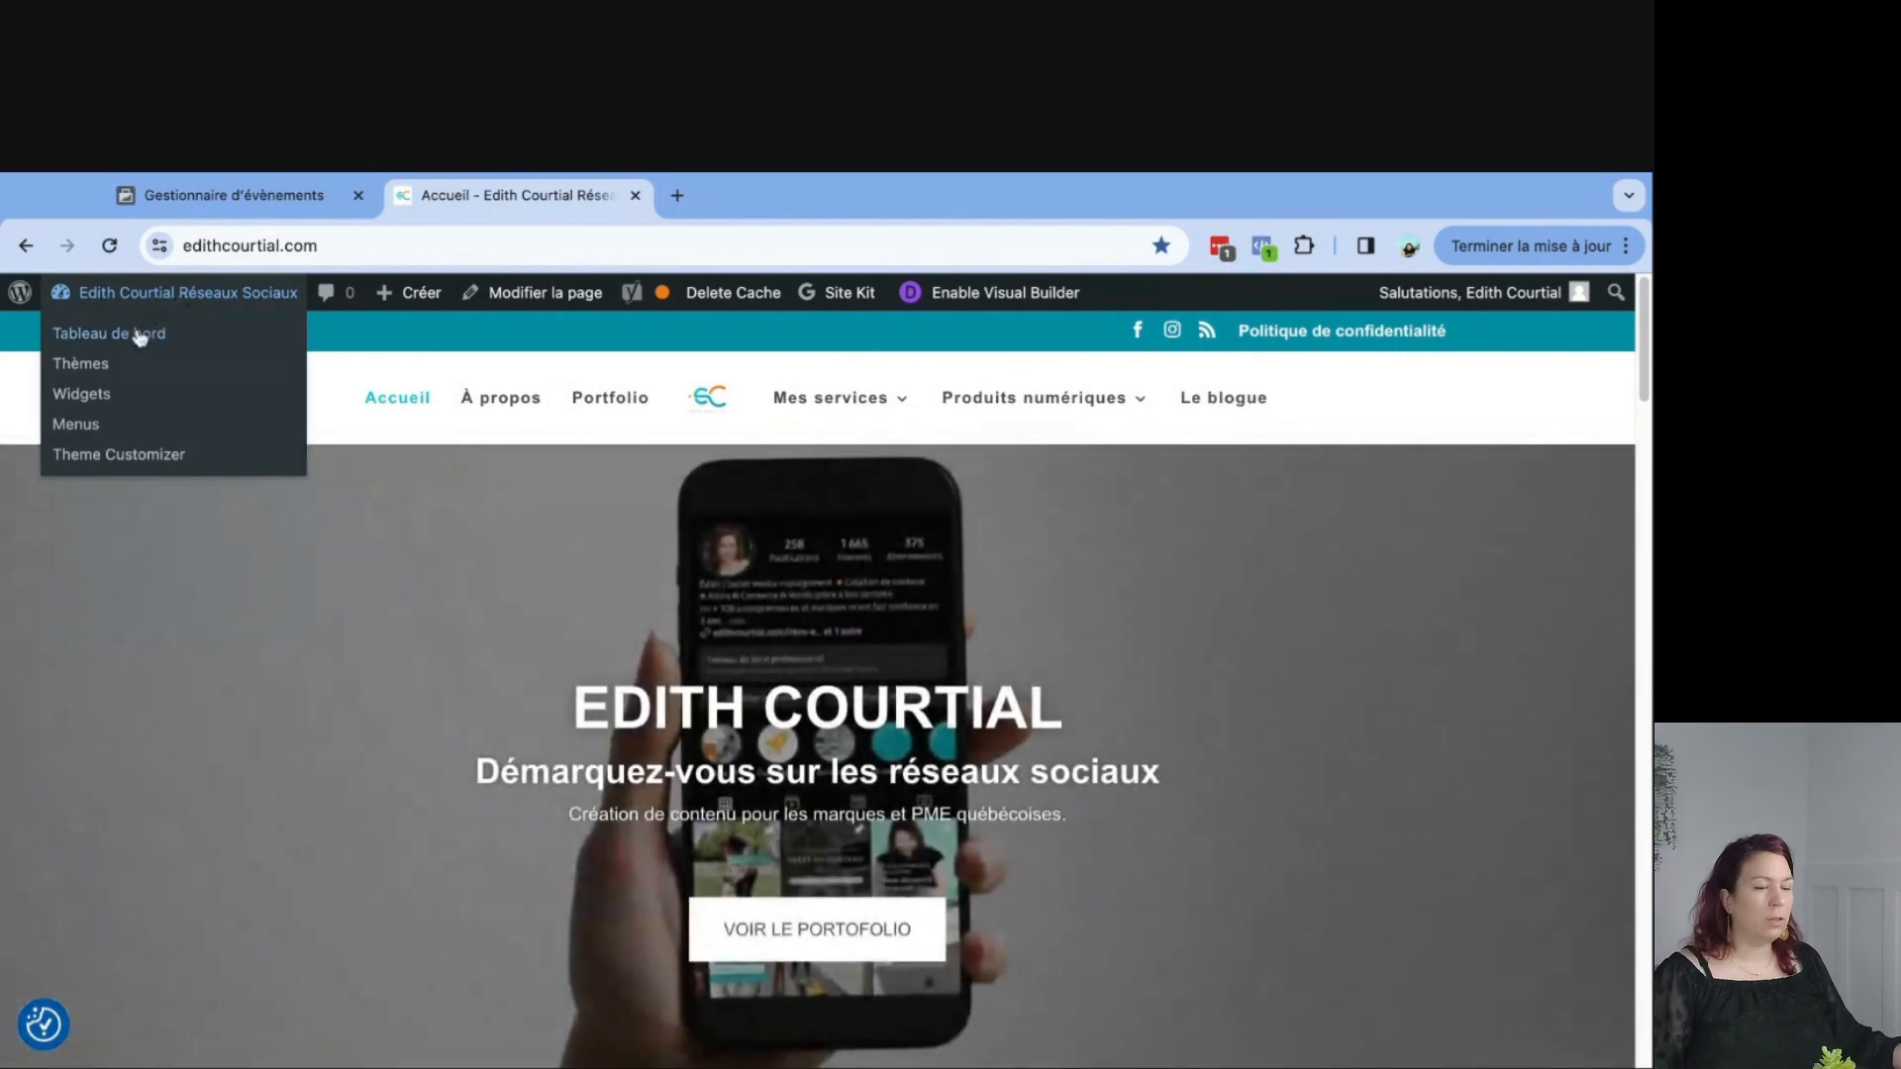
click(179, 335)
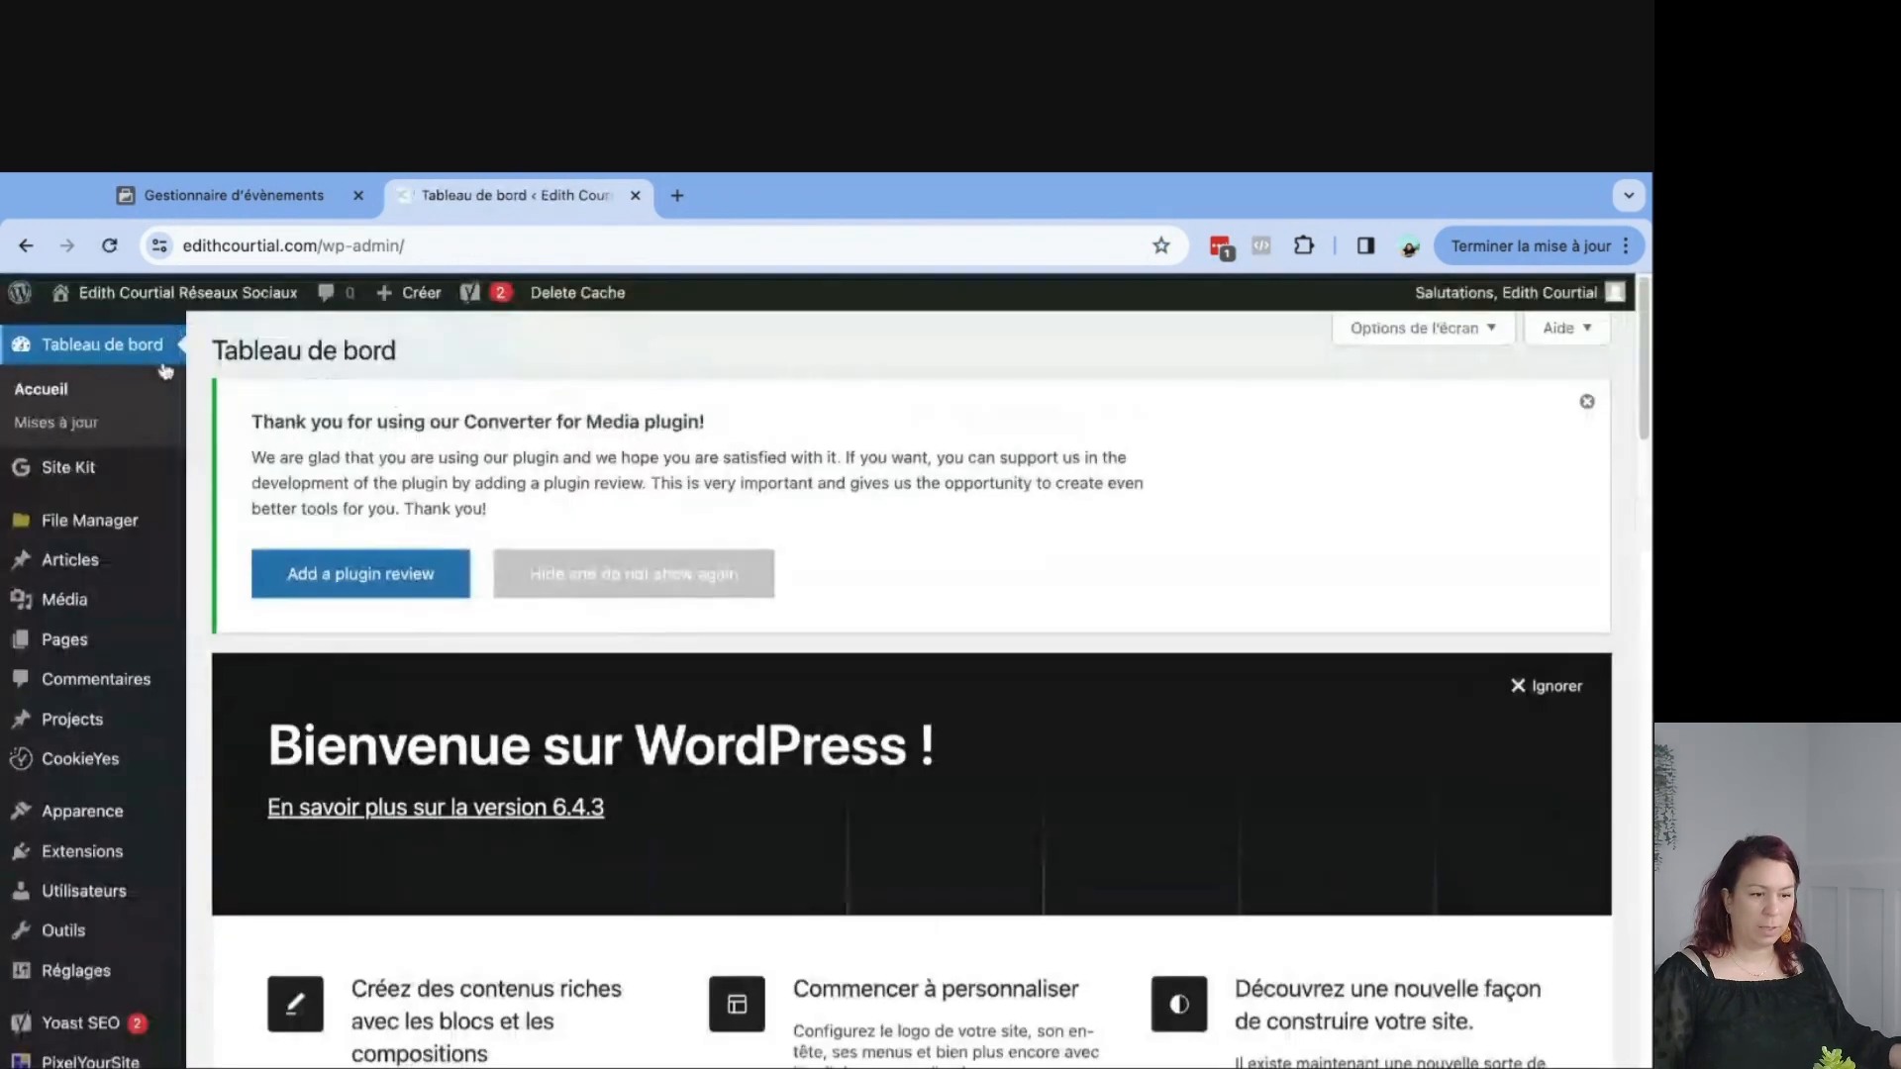
scroll(39, 709, down, 5)
click(90, 956)
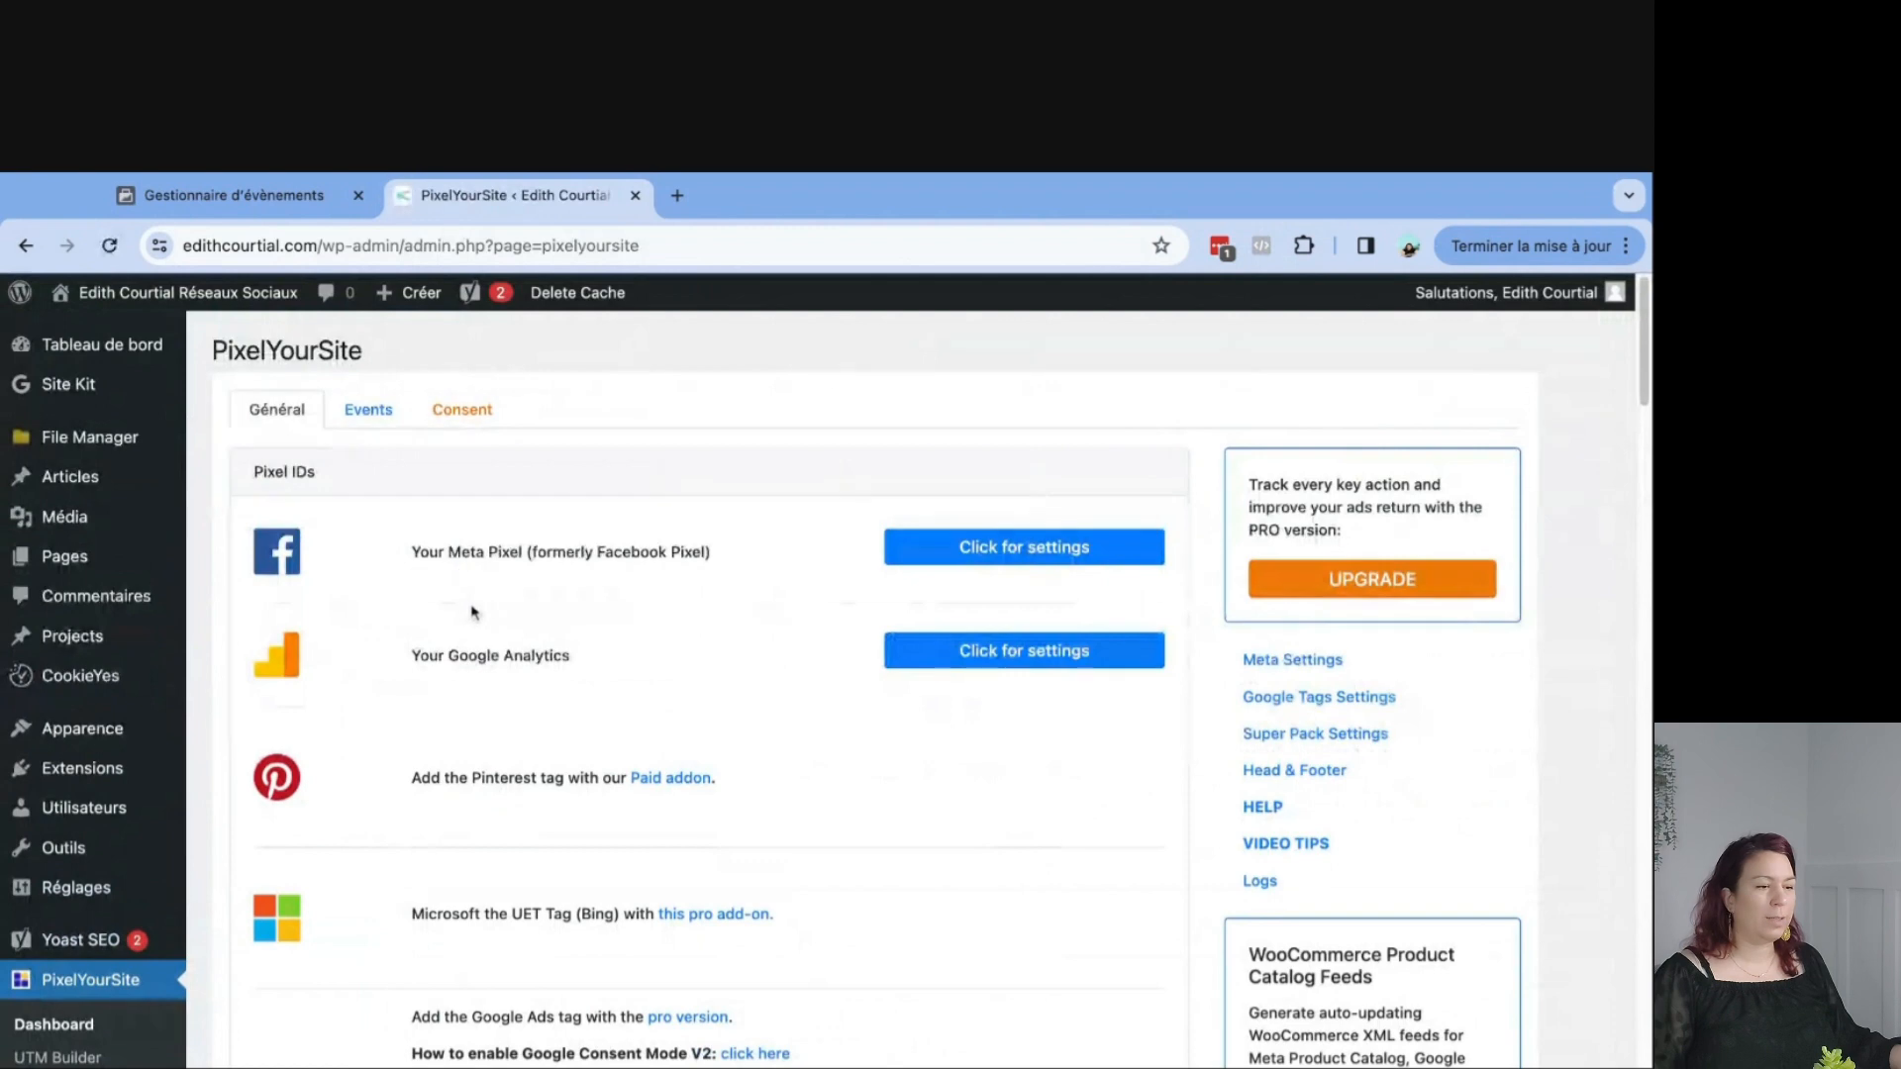
Expand the Meta Pixel settings, select the Conversion API token field, and save the settings.
click(953, 550)
scroll(614, 608, down, 3)
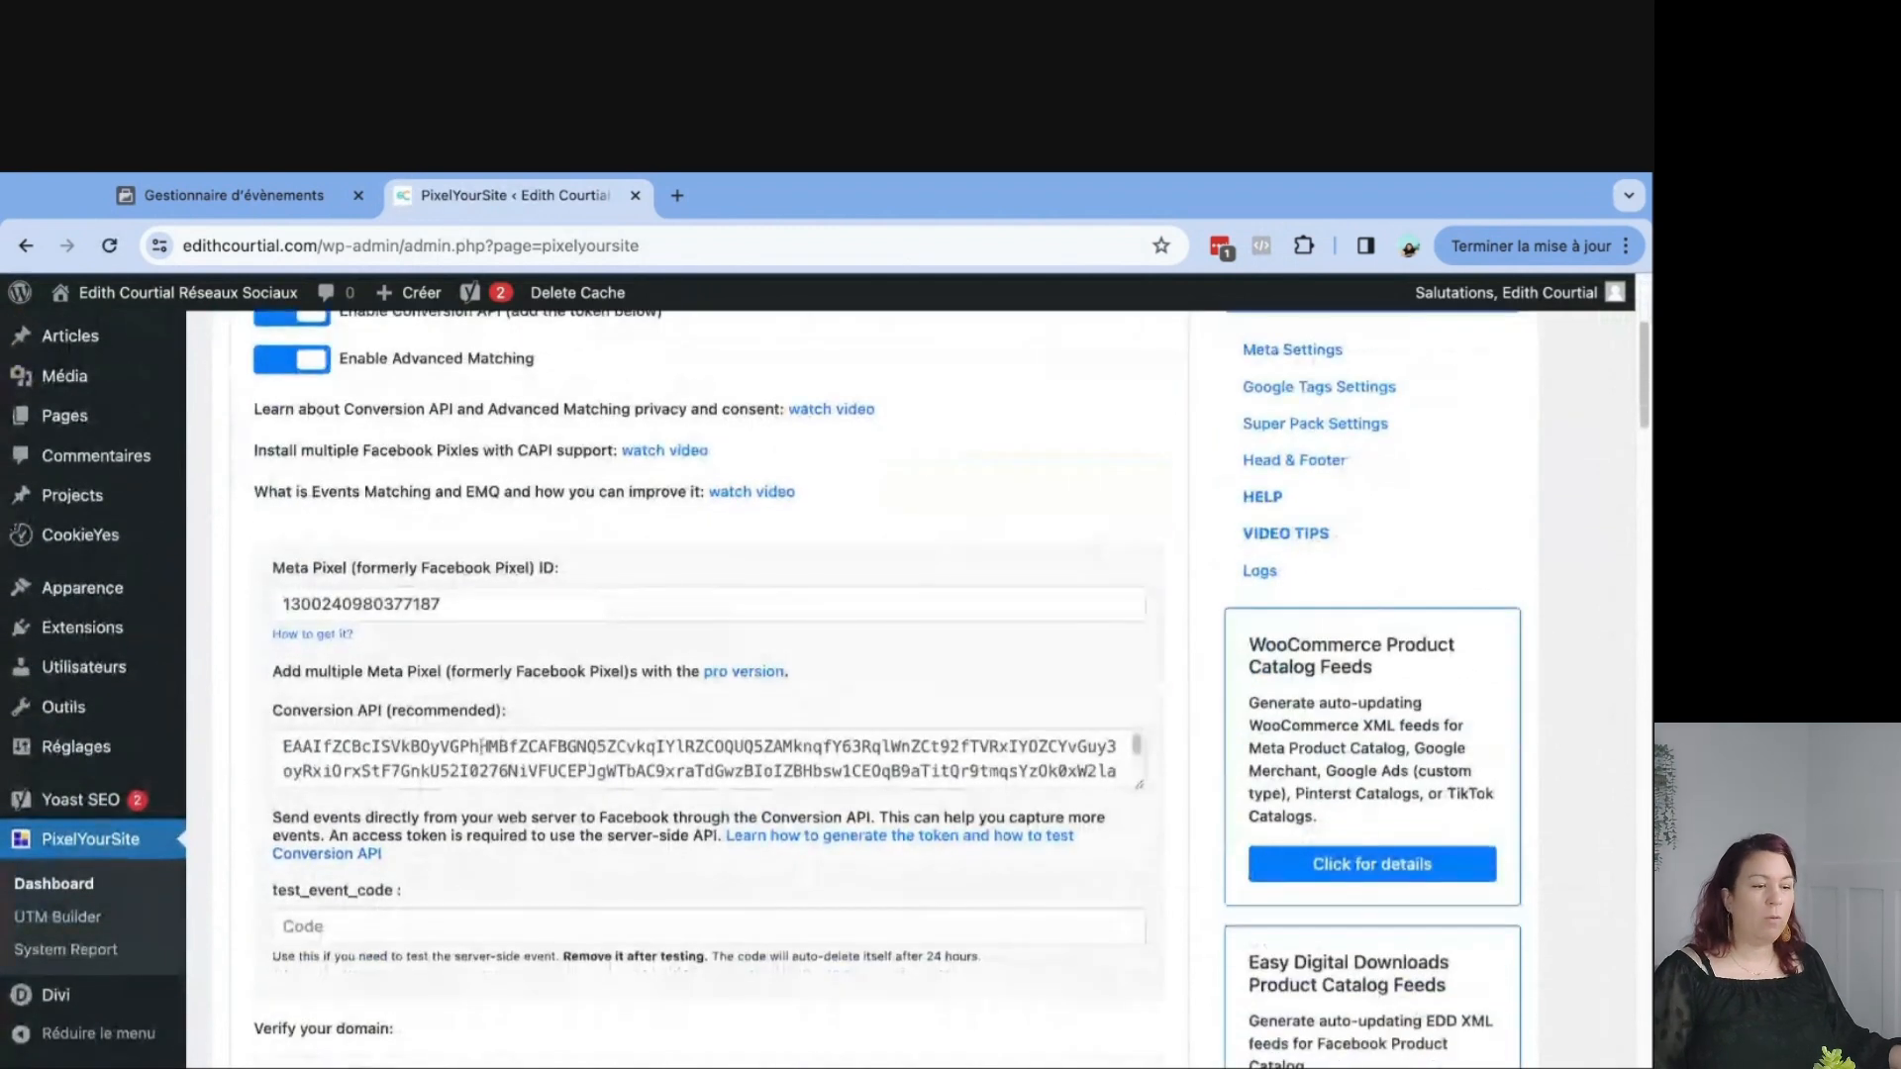
click(795, 749)
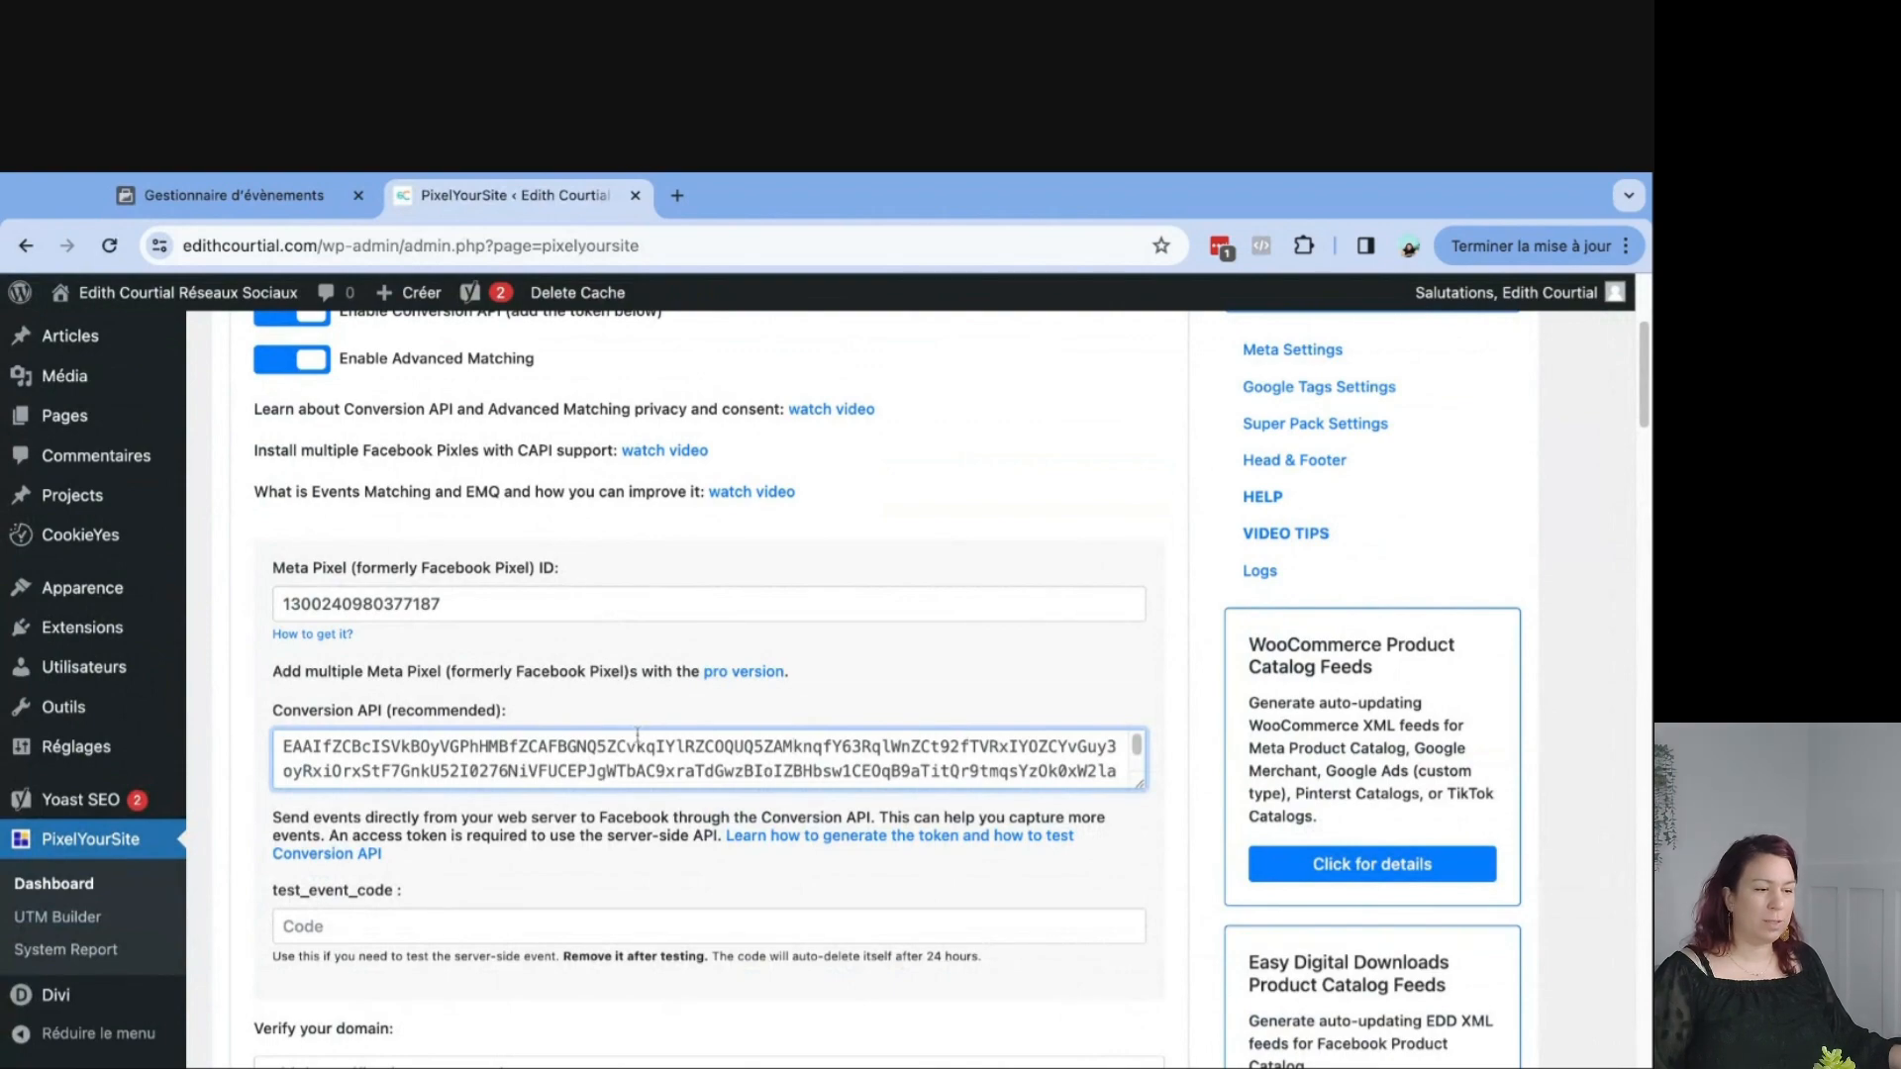
scroll(902, 618, down, 5)
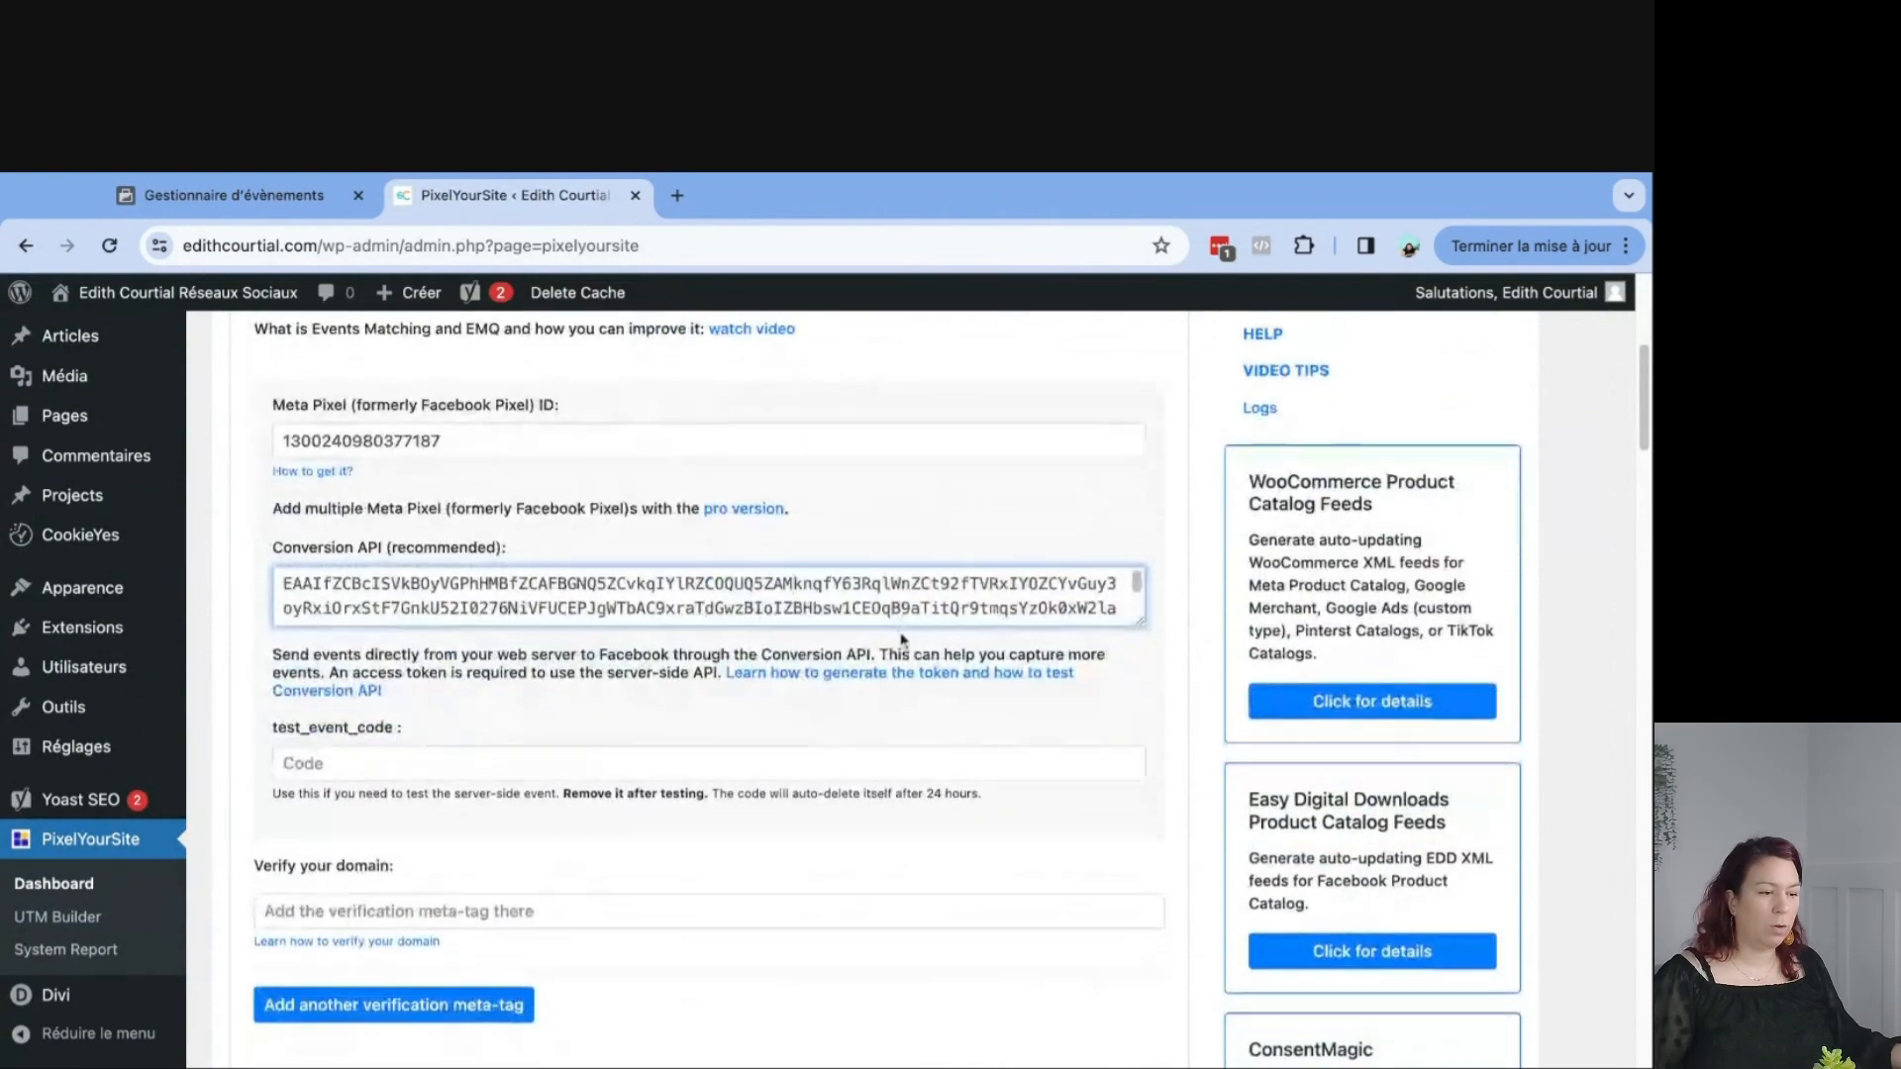
scroll(884, 647, down, 15)
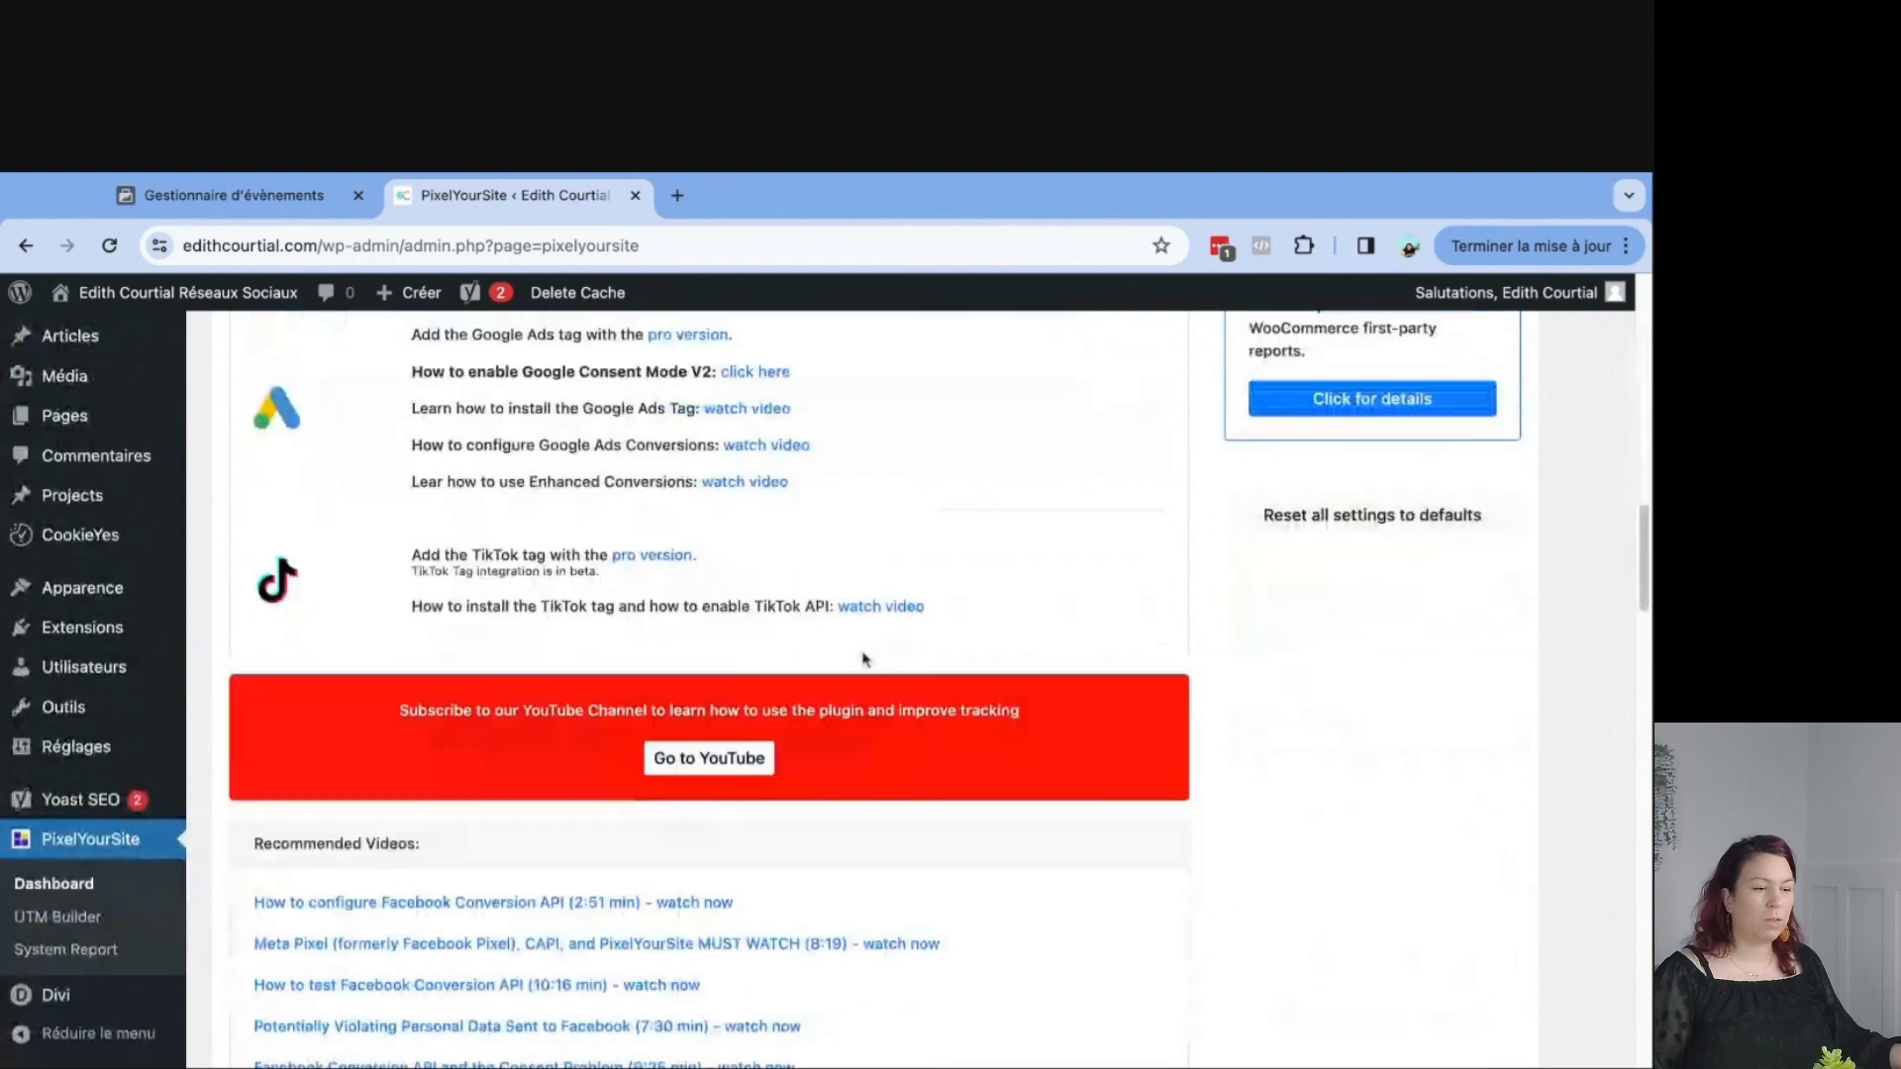
scroll(860, 662, down, 15)
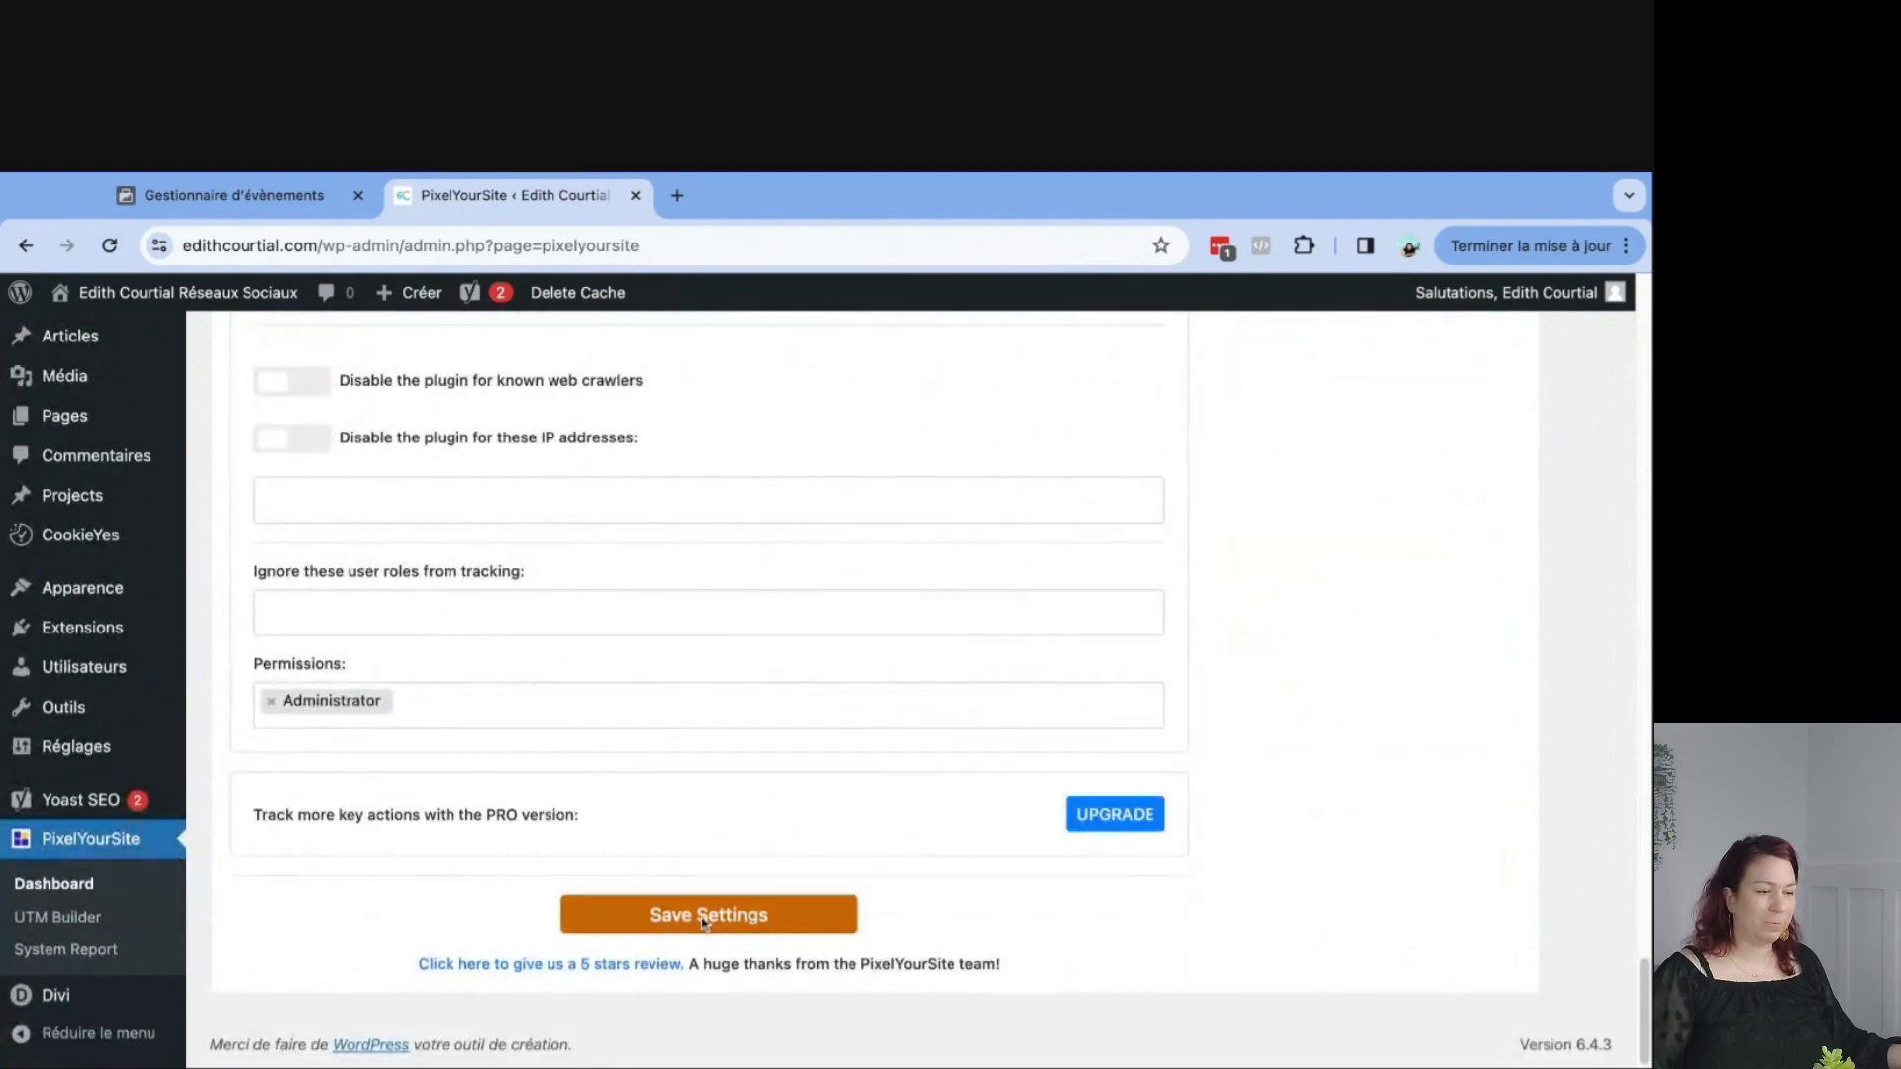
click(703, 915)
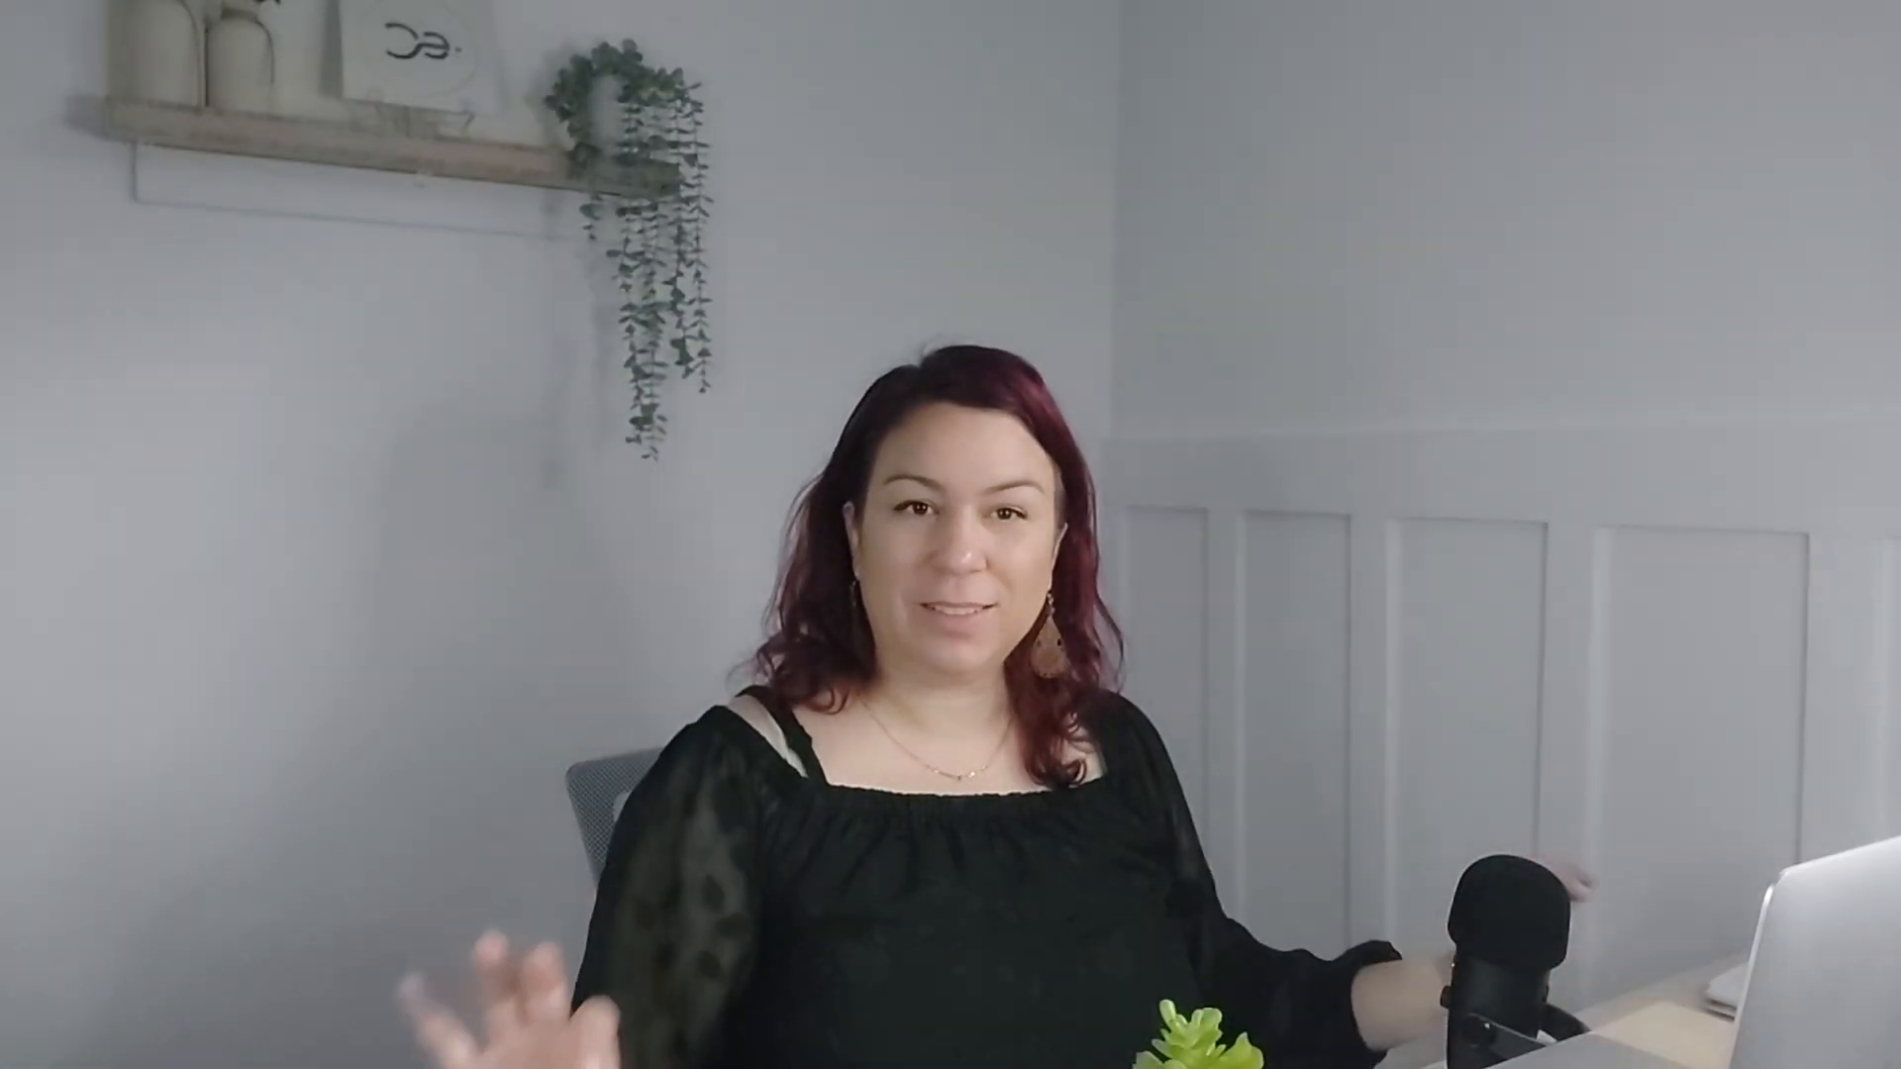